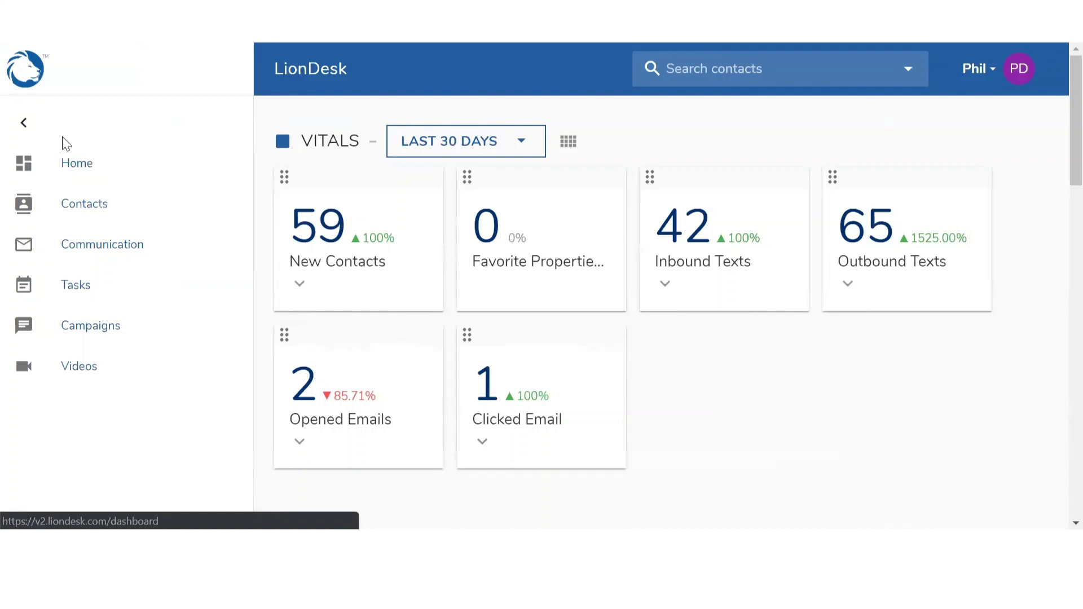
Go to the Campaigns section from the left sidebar
{"action": "left_click", "coordinate": [73, 327]}
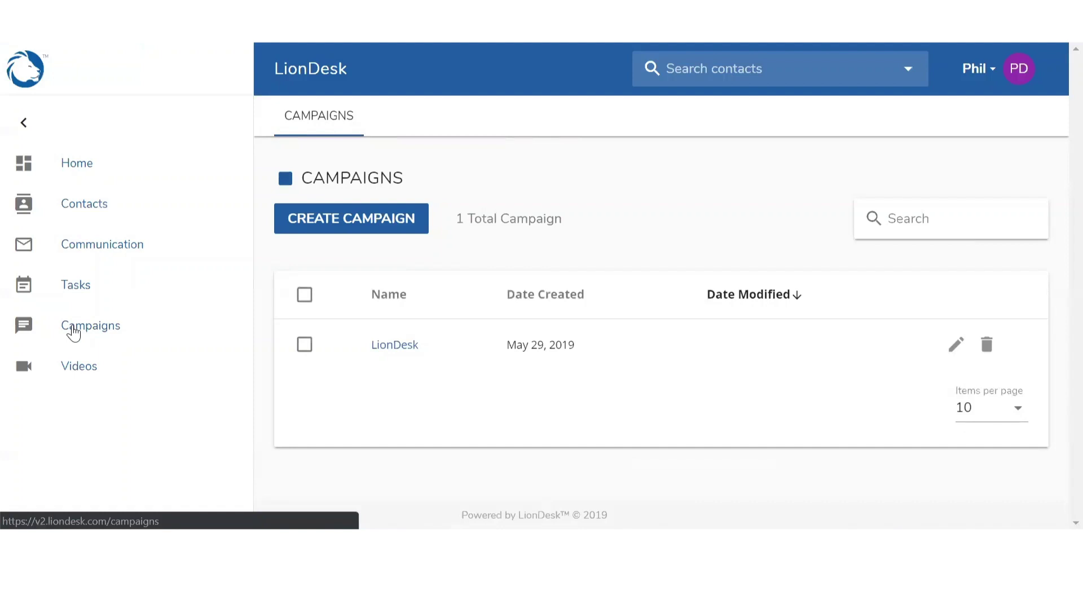
Create and submit a new campaign named 'Open House'
{"action": "left_click", "coordinate": [330, 236]}
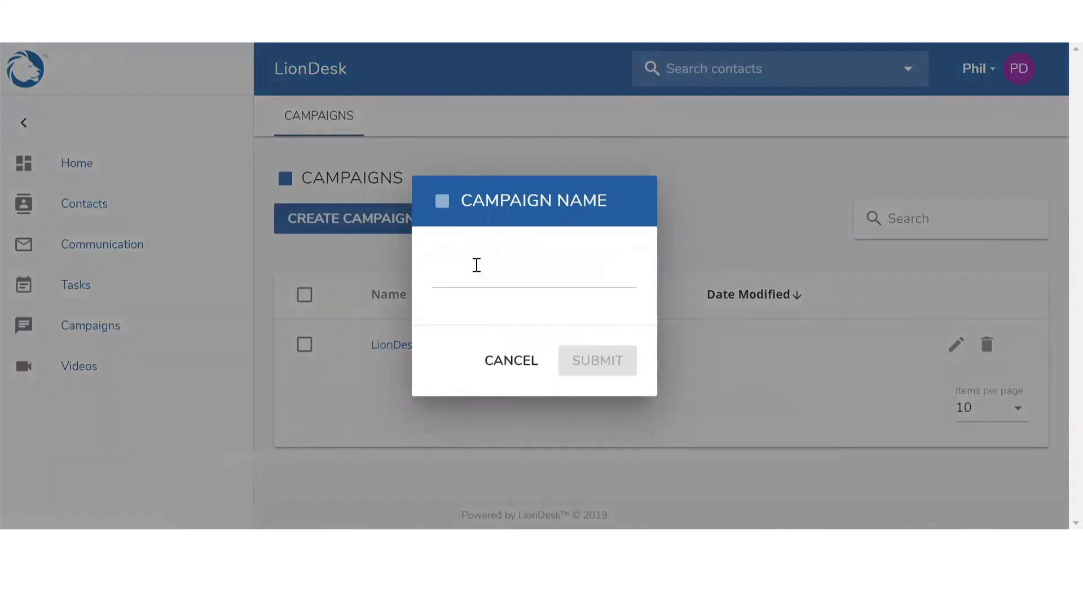
{"action": "left_click", "coordinate": [485, 271]}
{"action": "type", "text": "Open House"}
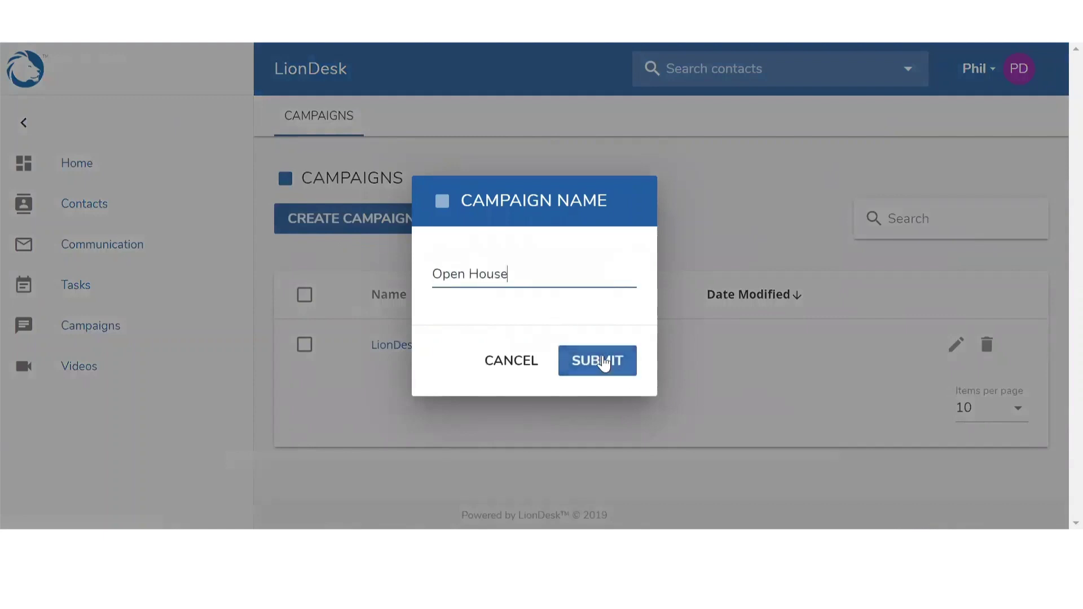
{"action": "left_click", "coordinate": [603, 360]}
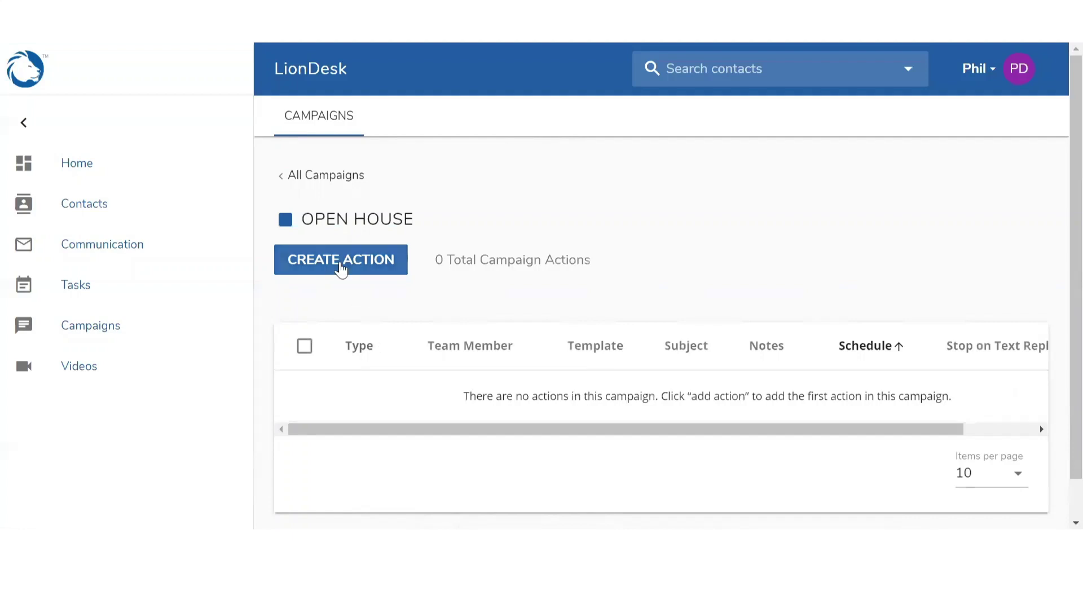
Add an Email action to the Open House campaign and continue to template selection
{"action": "left_click", "coordinate": [341, 269]}
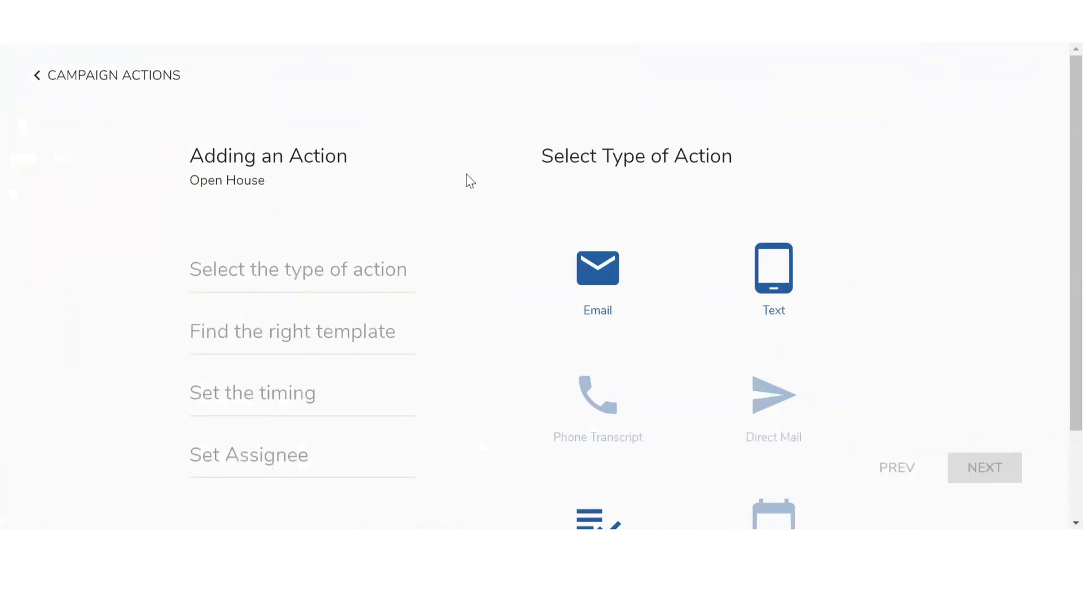
{"action": "scroll", "coordinate": [466, 175], "scroll_direction": "down", "scroll_amount": 2}
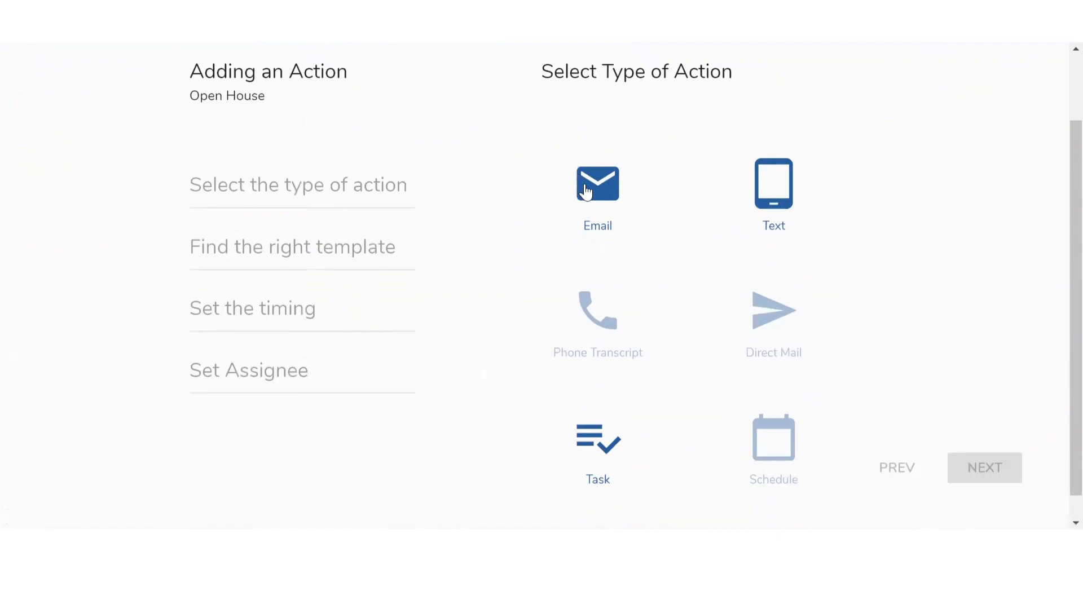
{"action": "left_click", "coordinate": [761, 197]}
{"action": "left_click", "coordinate": [744, 308]}
{"action": "scroll", "coordinate": [598, 439], "scroll_direction": "up", "scroll_amount": 2}
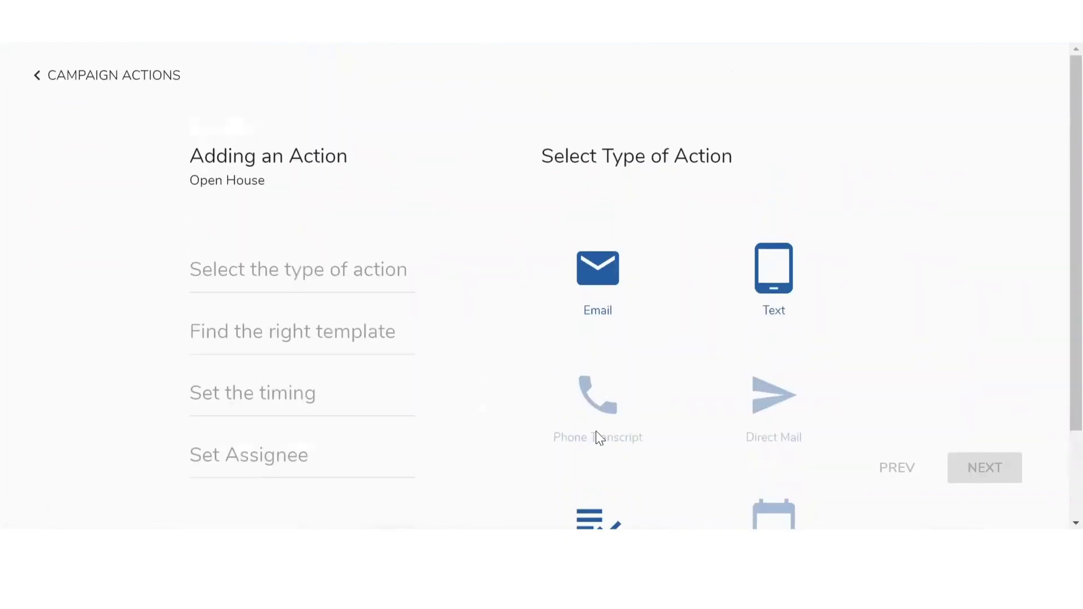
{"action": "left_click", "coordinate": [595, 277]}
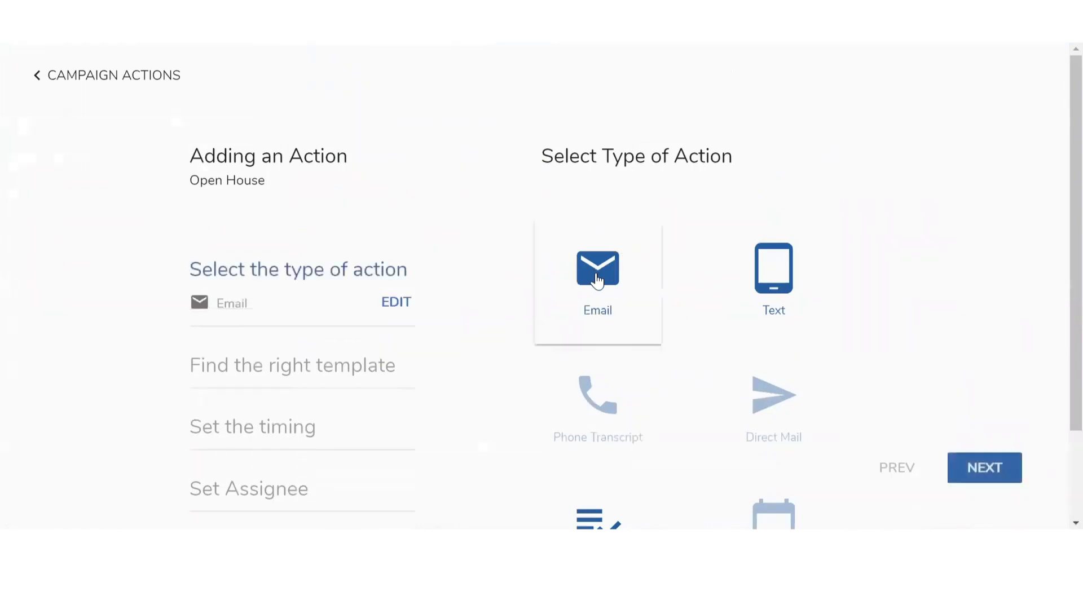
{"action": "left_click", "coordinate": [996, 472]}
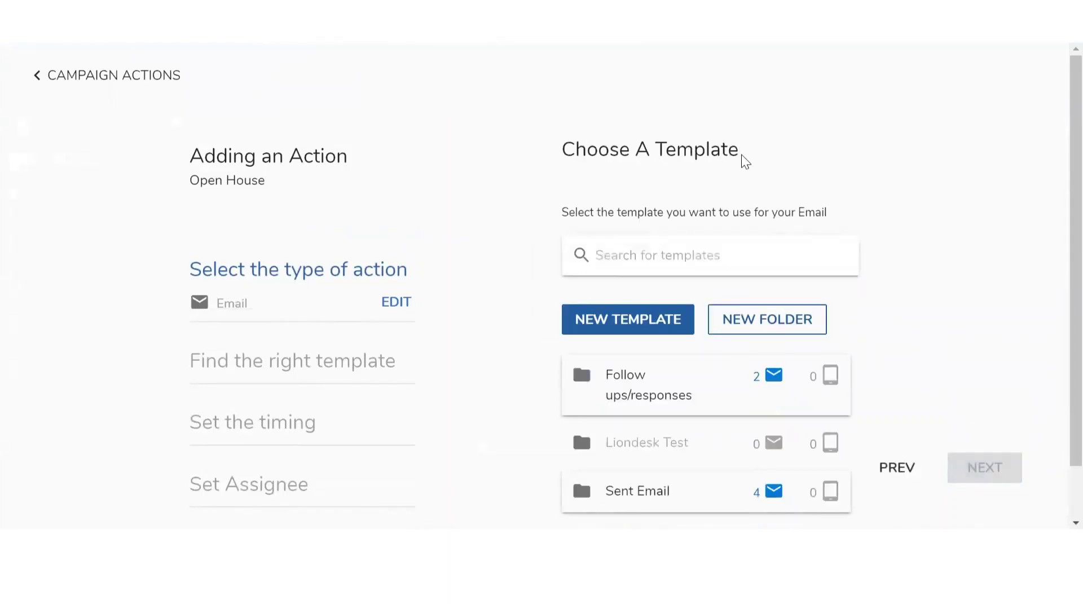
Create a template folder named 'Open House' with the description 'Open House'
{"action": "left_click", "coordinate": [720, 149]}
{"action": "scroll", "coordinate": [720, 150], "scroll_direction": "down", "scroll_amount": 1}
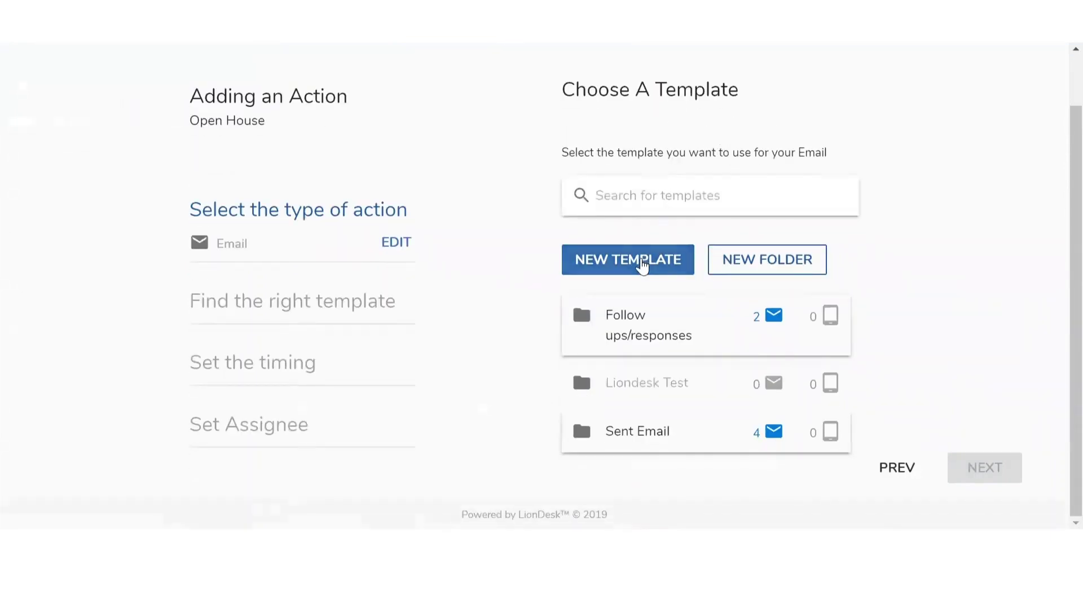
{"action": "left_click", "coordinate": [645, 266]}
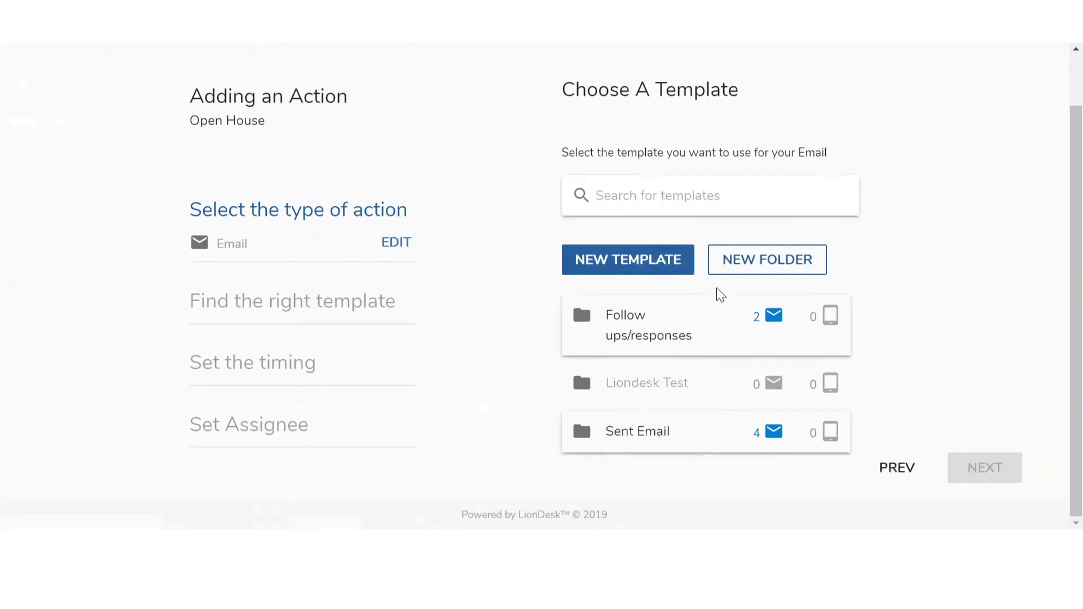
{"action": "left_click", "coordinate": [736, 278]}
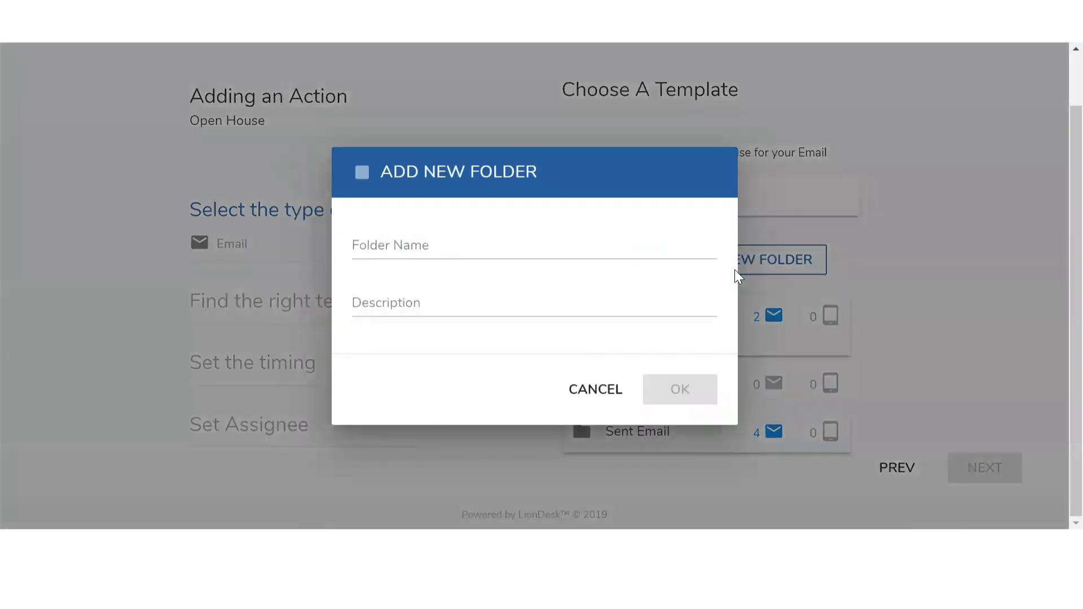
{"action": "left_click", "coordinate": [679, 243]}
{"action": "type", "text": "Open House"}
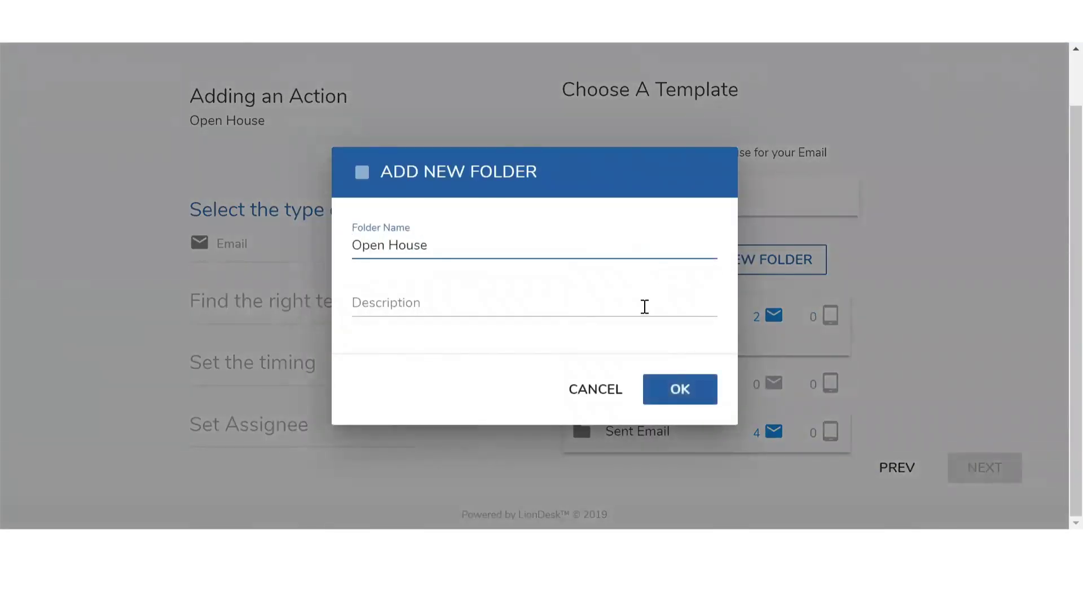
{"action": "left_click", "coordinate": [645, 306]}
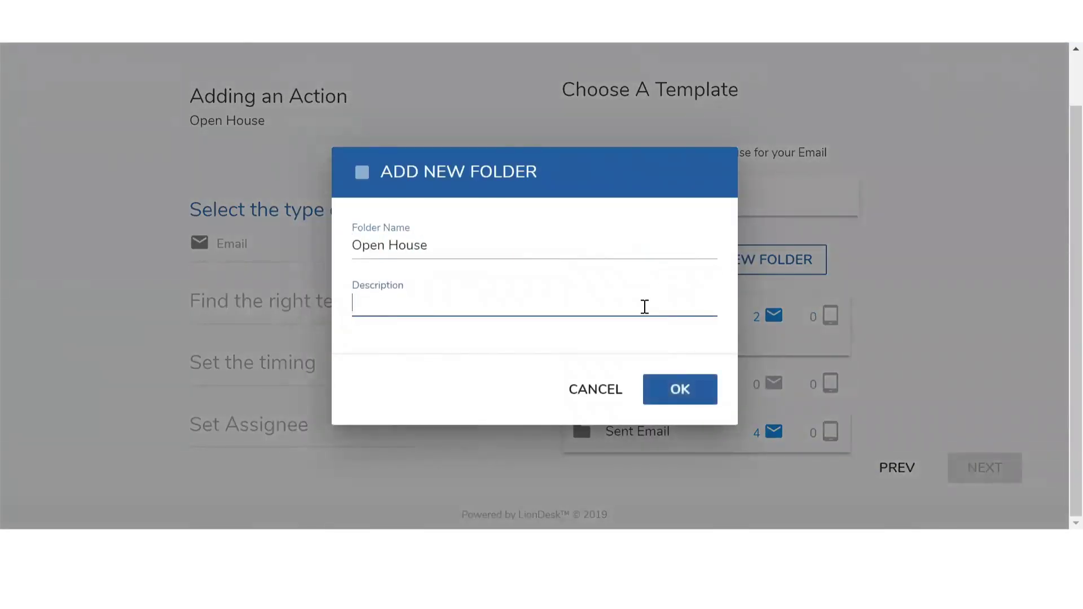
{"action": "type", "text": "Open House"}
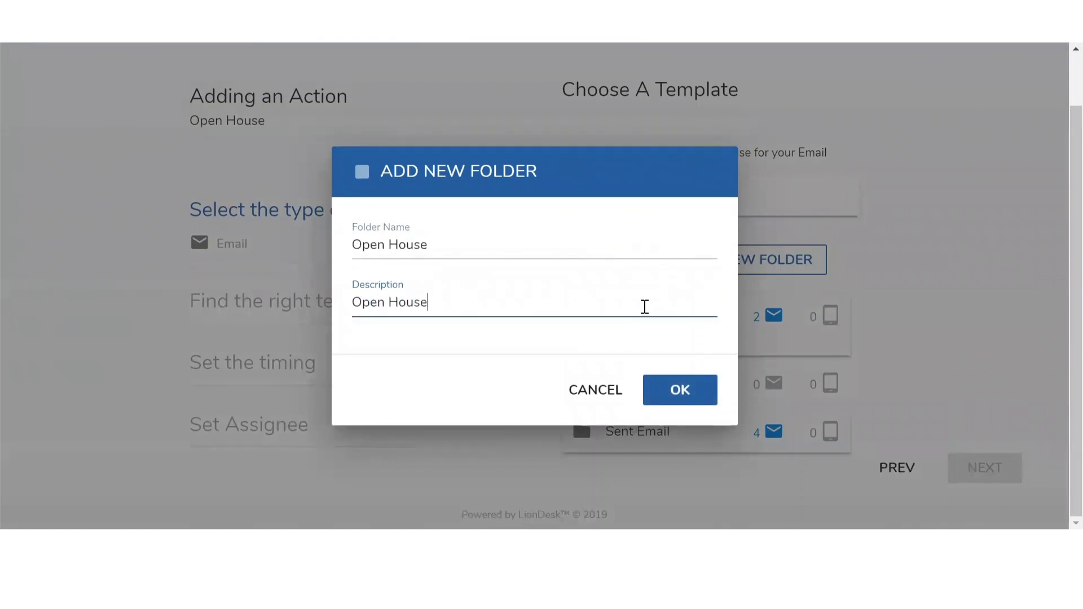
{"action": "left_click", "coordinate": [701, 391]}
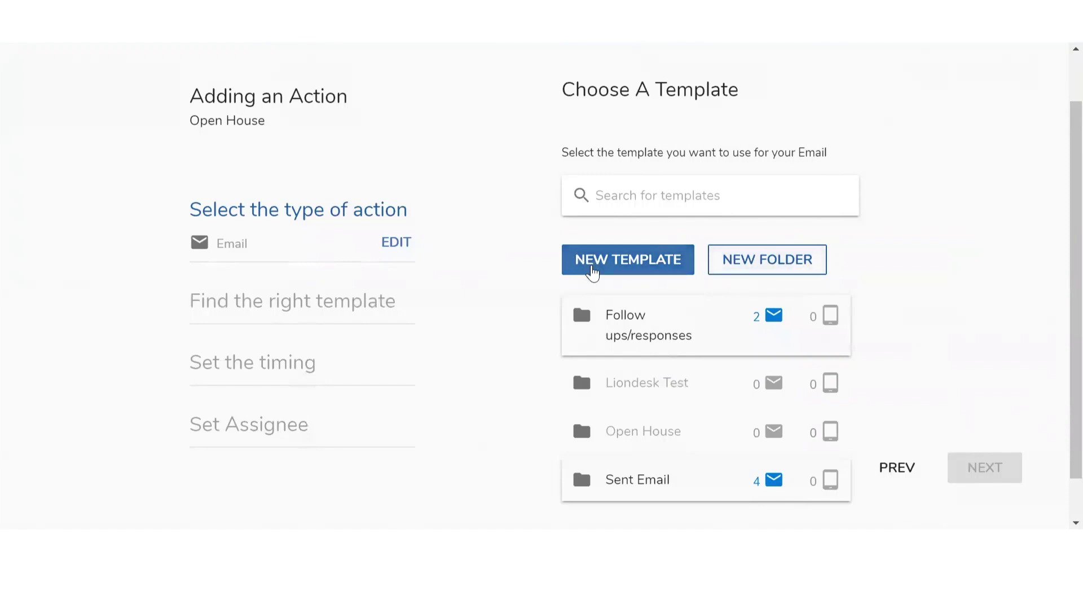
Start a new email template with description 'Email #1 Open House' and subject 'Welcome to the Open House'
{"action": "left_click", "coordinate": [592, 273]}
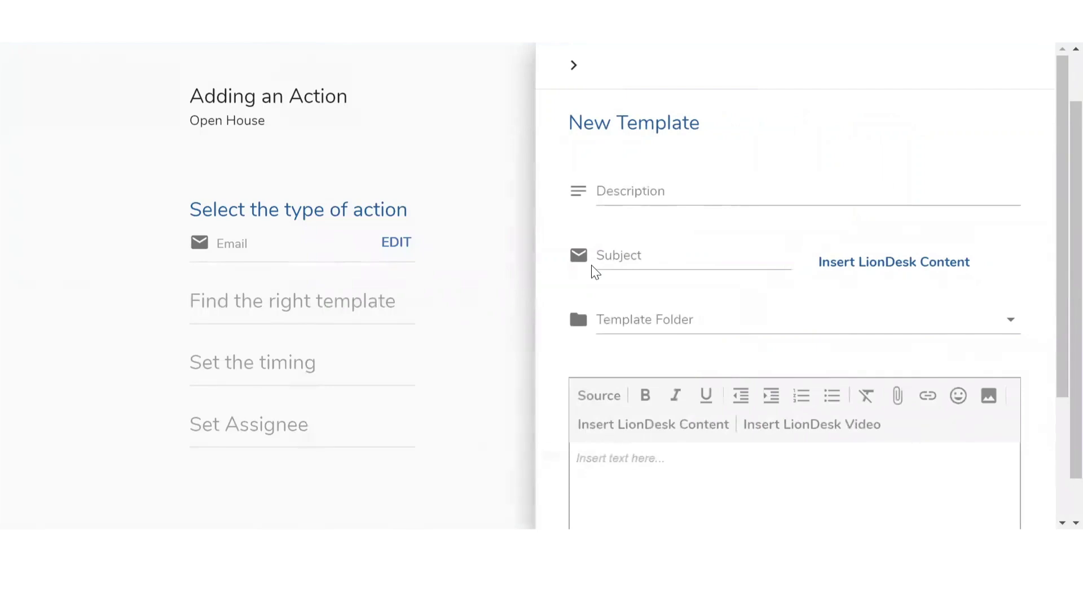
{"action": "left_click", "coordinate": [635, 187]}
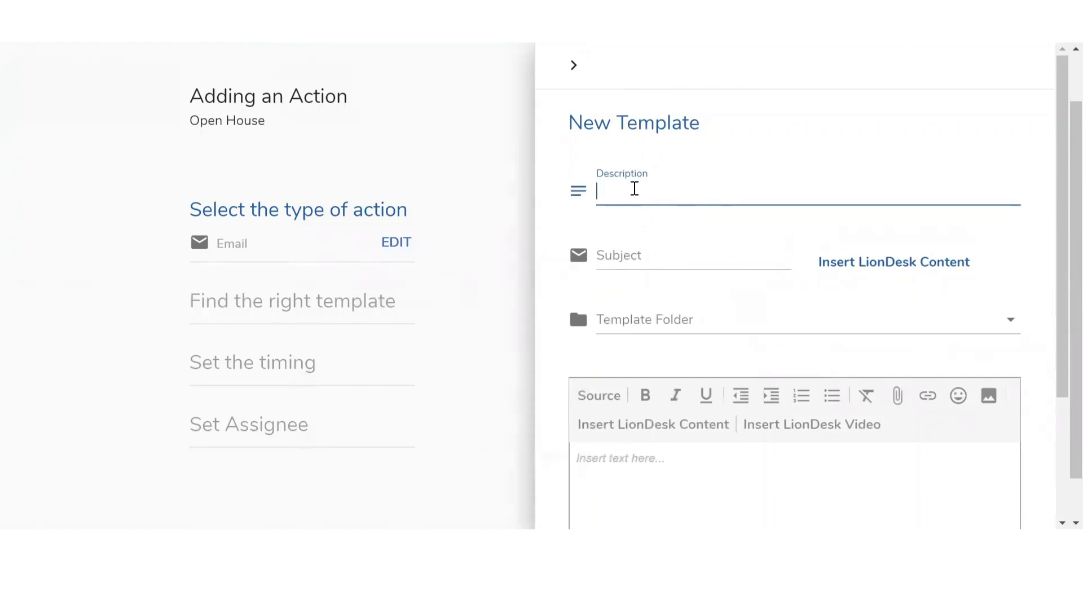
{"action": "type", "text": "Email #1 Open House"}
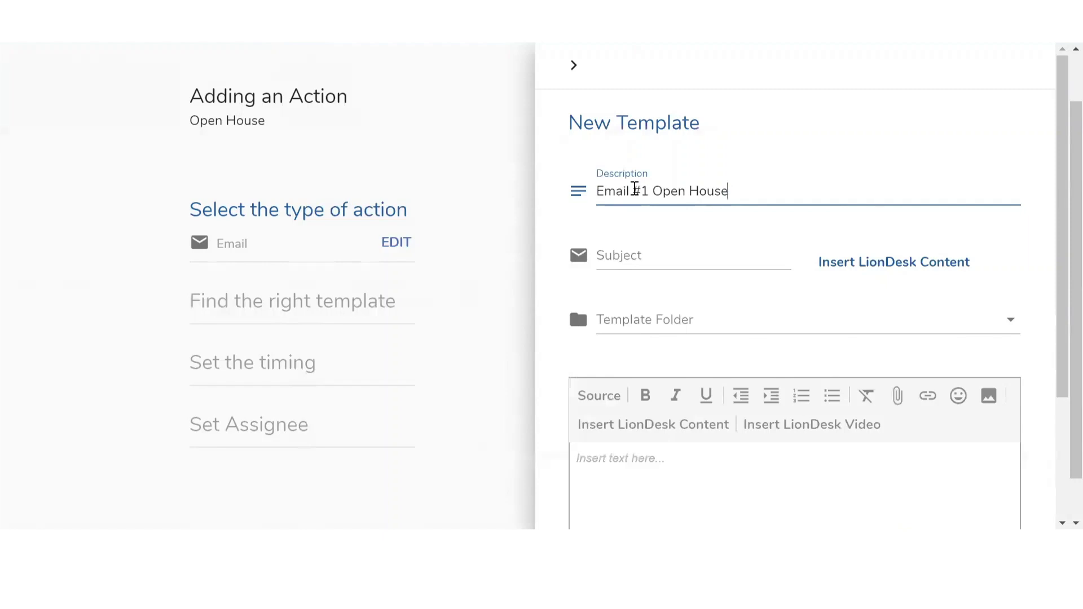
{"action": "key", "text": "Tab"}
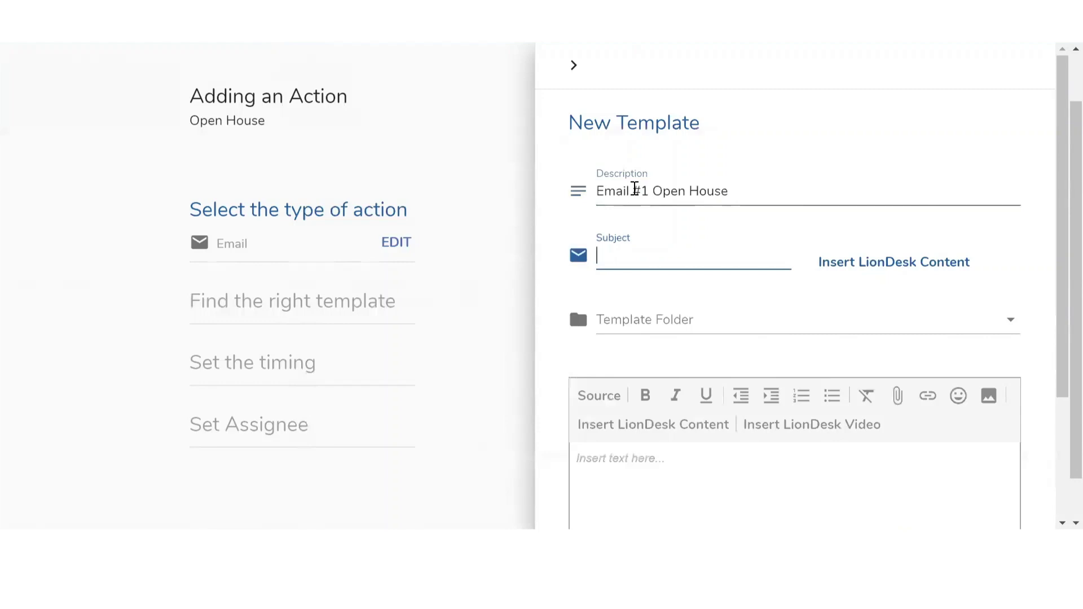
{"action": "type", "text": "Welcome to the Open House"}
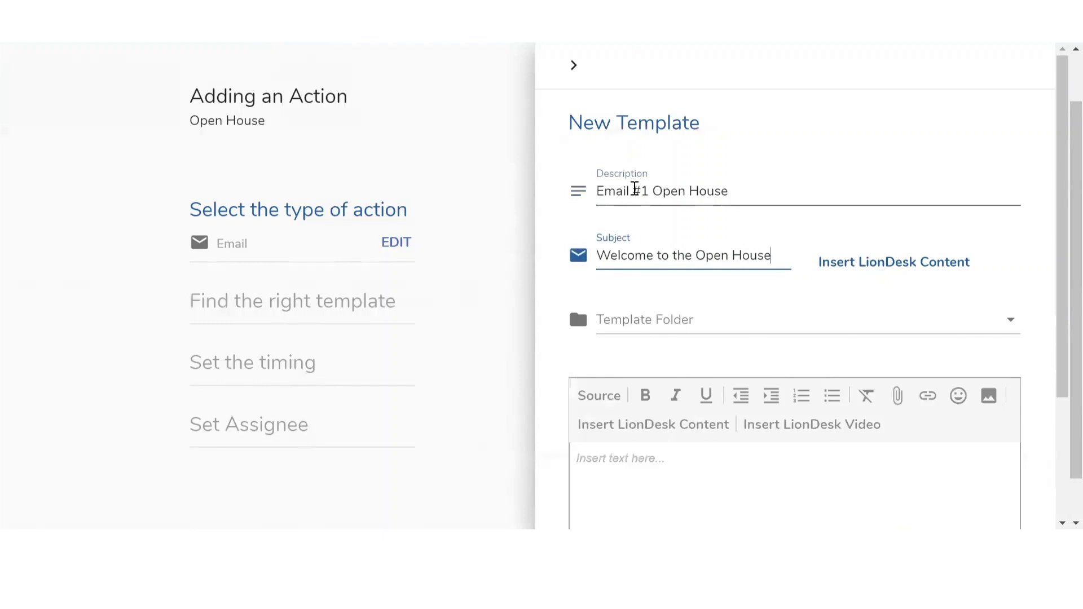
Assign the template to the Open House folder and move into the email body
{"action": "left_click", "coordinate": [647, 319]}
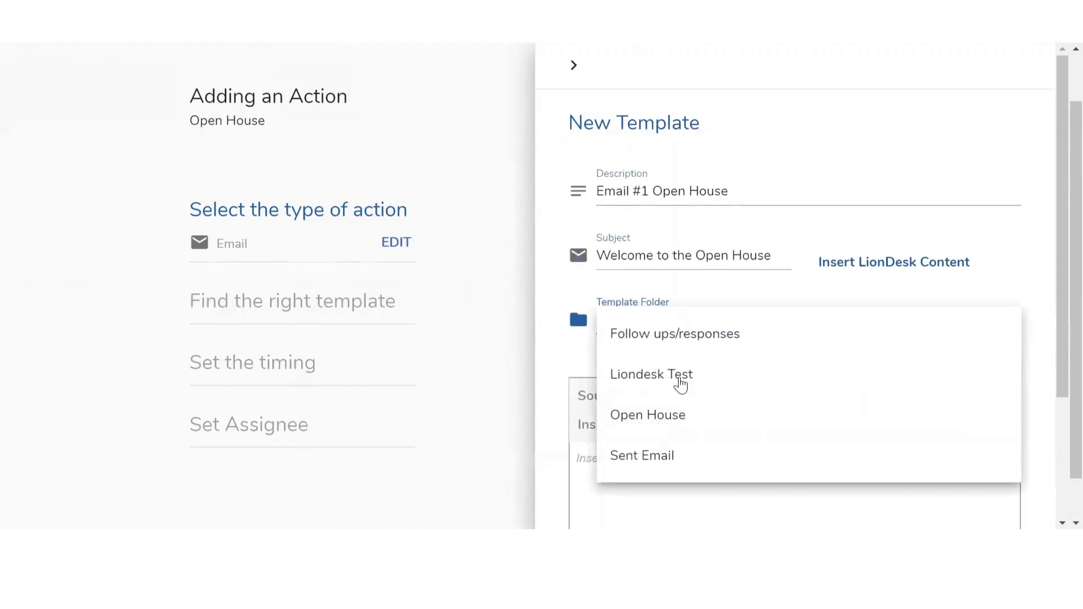
{"action": "left_click", "coordinate": [670, 417]}
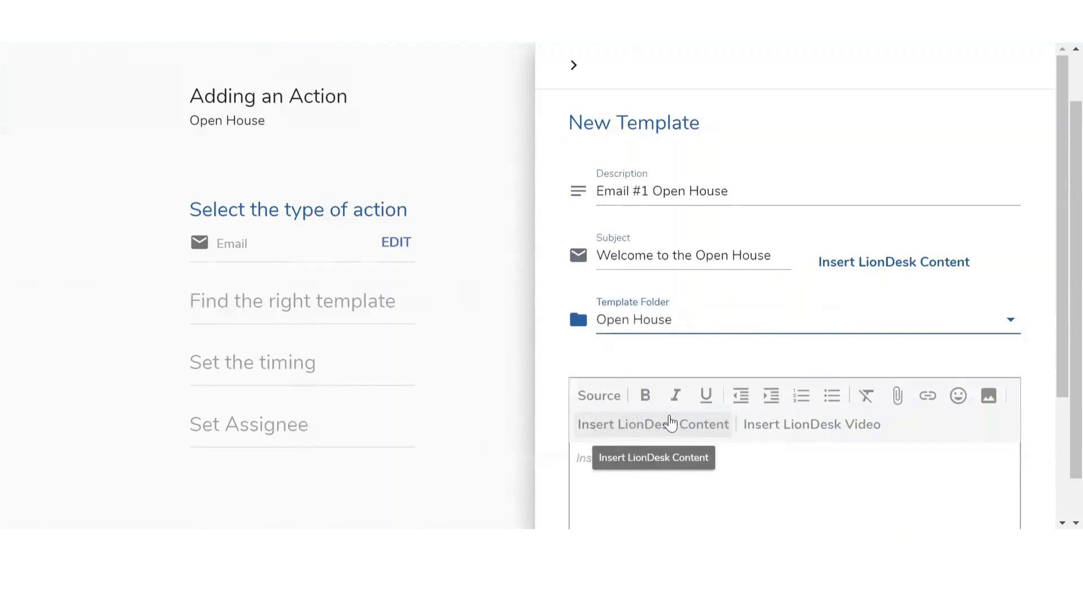
{"action": "scroll", "coordinate": [670, 423], "scroll_direction": "down", "scroll_amount": 2}
{"action": "left_click", "coordinate": [658, 404]}
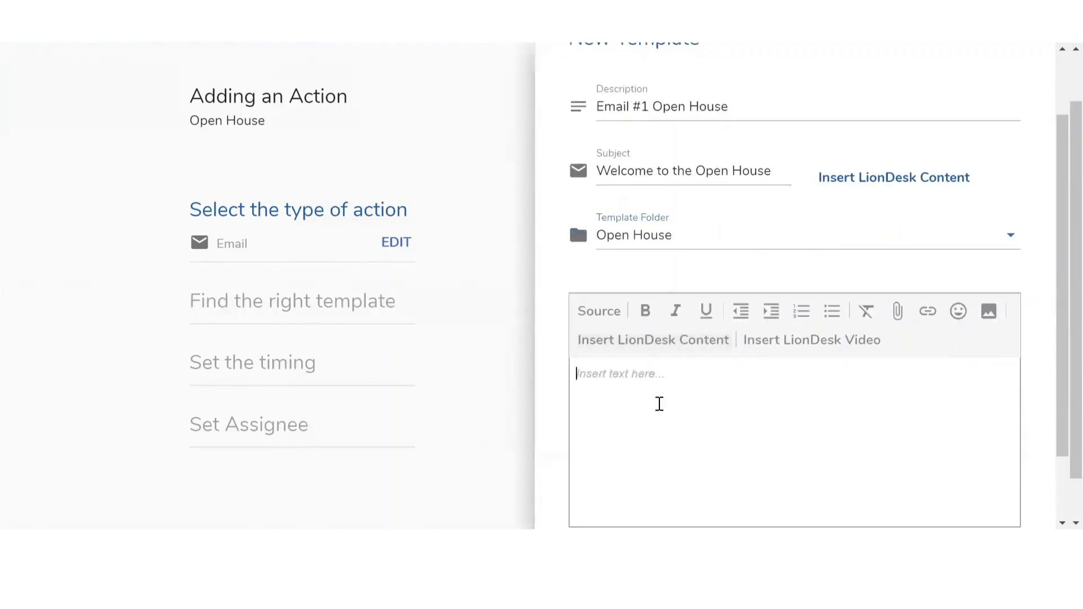
Write 'Hello' followed by the contact first-name merge field {{firstname}}
{"action": "type", "text": "Hello"}
{"action": "left_click", "coordinate": [659, 404]}
{"action": "left_click", "coordinate": [631, 354]}
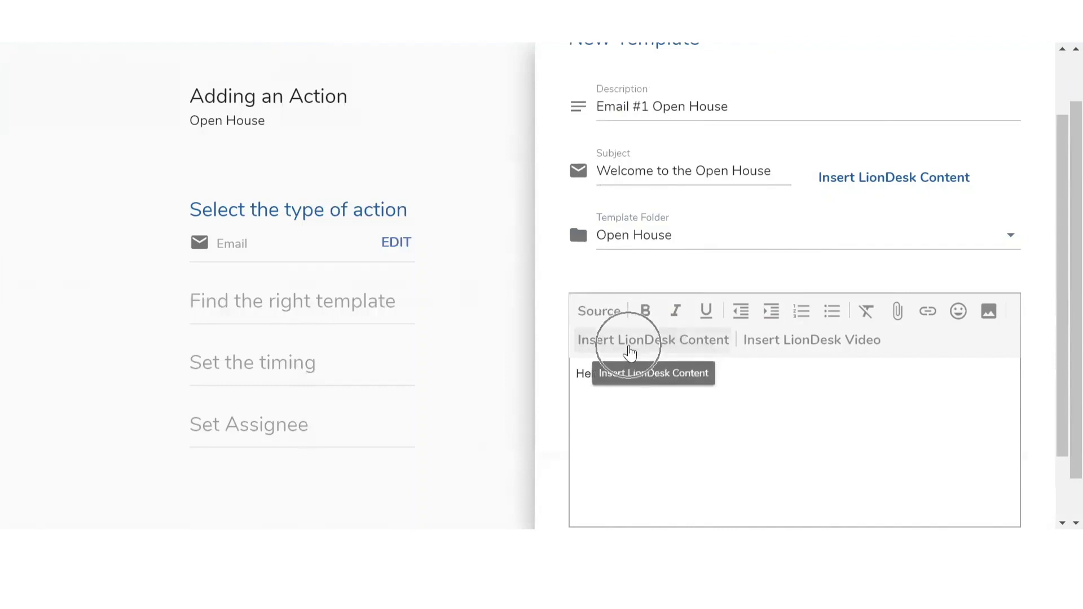
{"action": "left_click", "coordinate": [628, 347]}
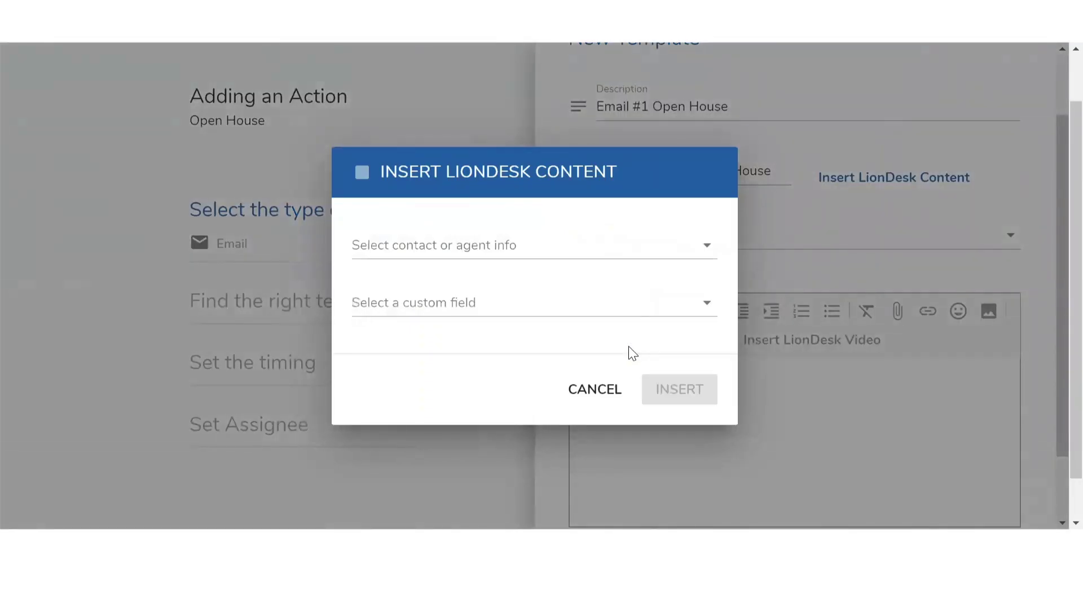
{"action": "left_click", "coordinate": [514, 249]}
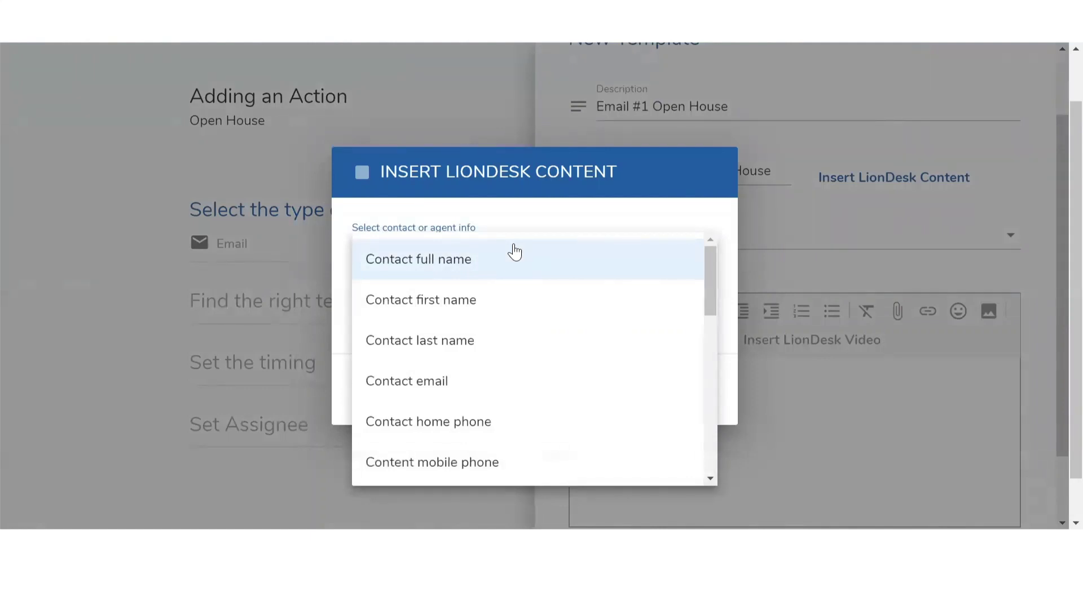
{"action": "left_click", "coordinate": [453, 307]}
{"action": "left_click", "coordinate": [679, 396]}
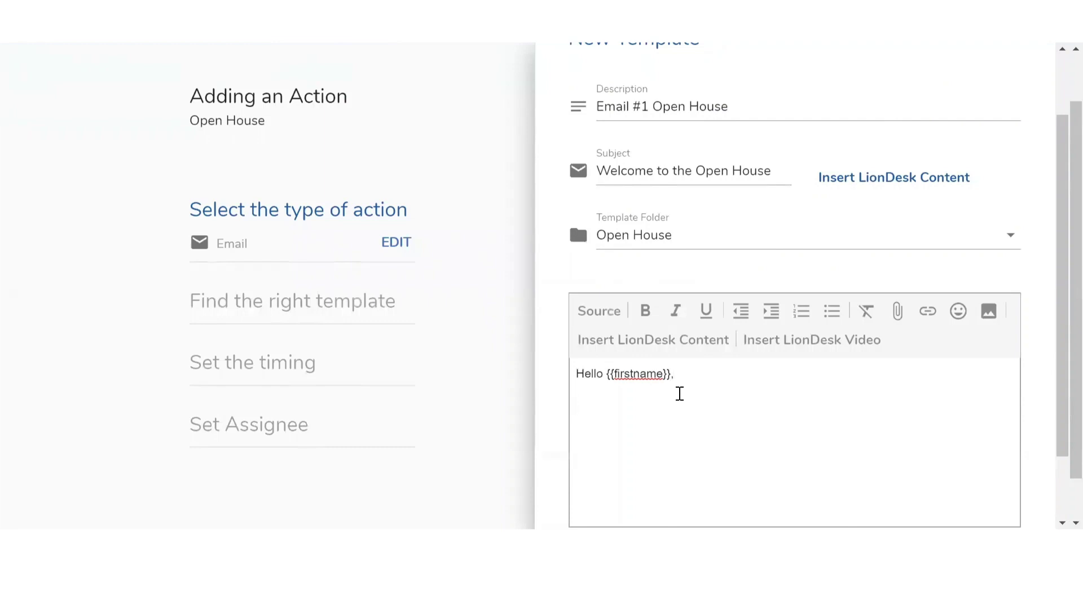
Add 'Thank you for joining us at the open house.' with a lion emoji, then the 'click HERE!' line
{"action": "type", "text": "Thnak you"}
{"action": "key", "text": "BackSpace"}
{"action": "key", "text": "BackSpace"}
{"action": "key", "text": "BackSpace"}
{"action": "key", "text": "BackSpace"}
{"action": "key", "text": "BackSpace"}
{"action": "key", "text": "BackSpace"}
{"action": "key", "text": "BackSpace"}
{"action": "type", "text": "ank you for joining us at the open "}
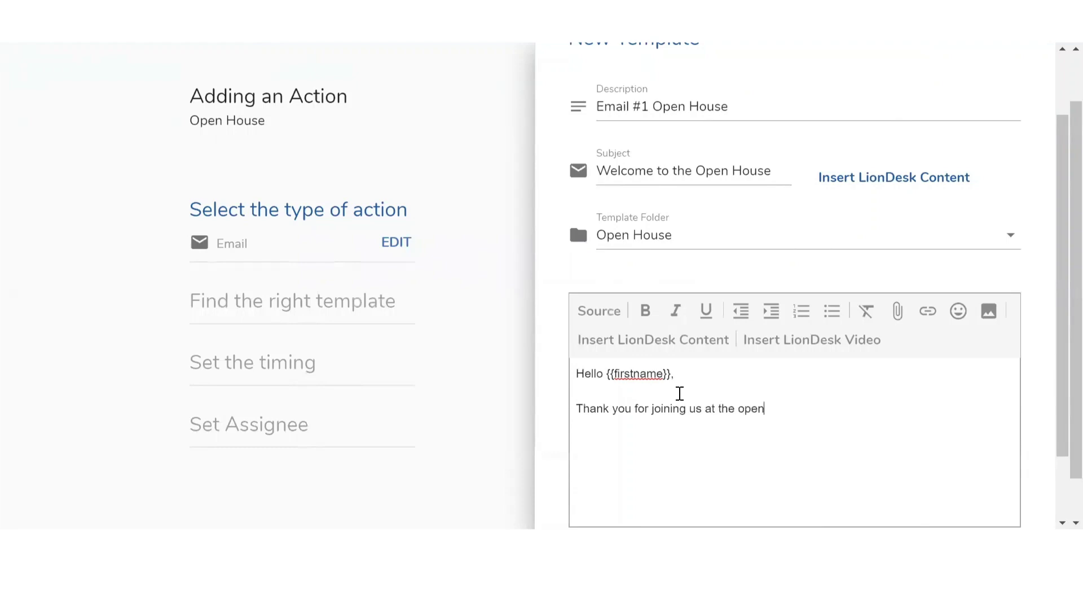
{"action": "type", "text": "house."}
{"action": "left_click", "coordinate": [965, 321]}
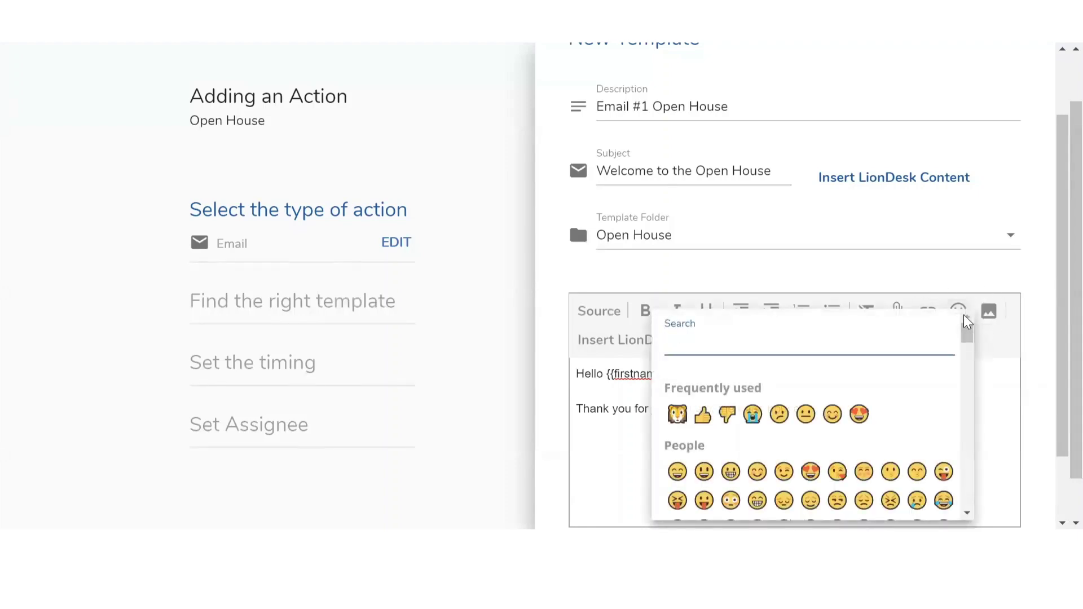
{"action": "left_click", "coordinate": [677, 413]}
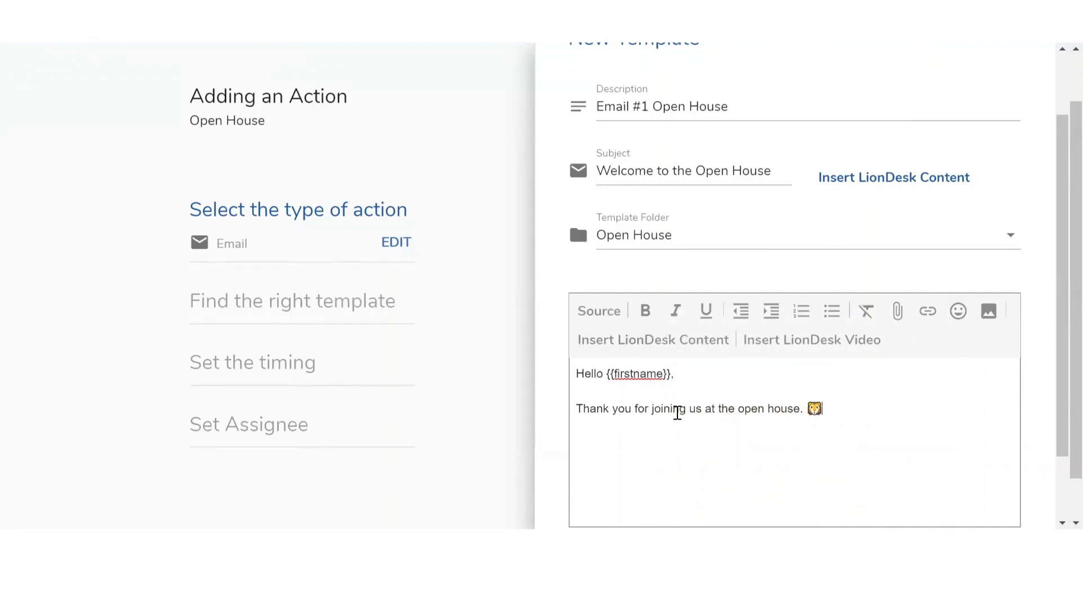
{"action": "key", "text": "Return"}
{"action": "type", "text": "If you would like more i"}
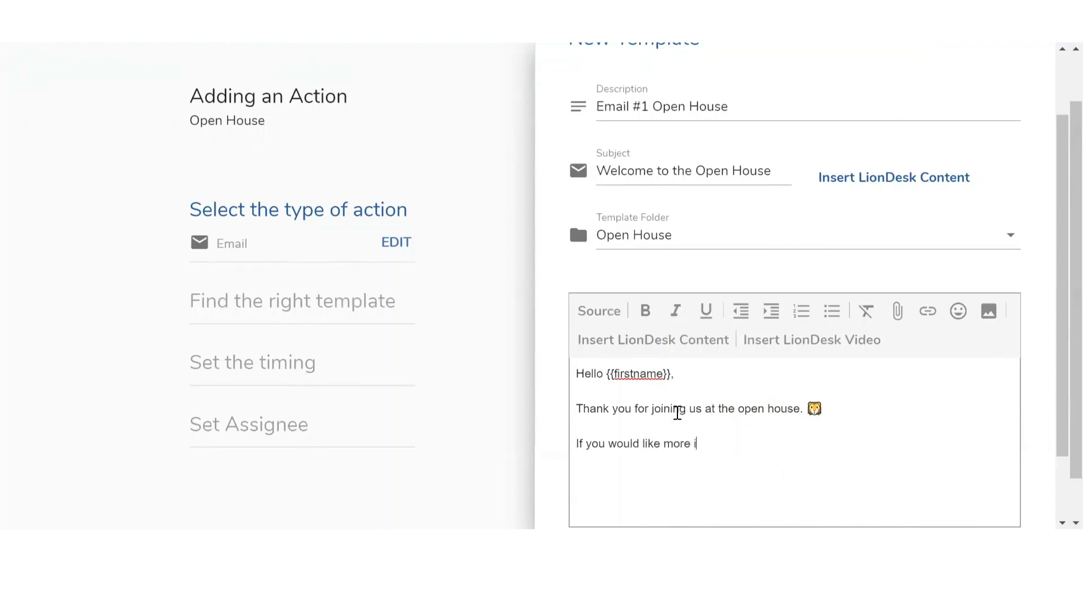
{"action": "type", "text": "nformation about the property"}
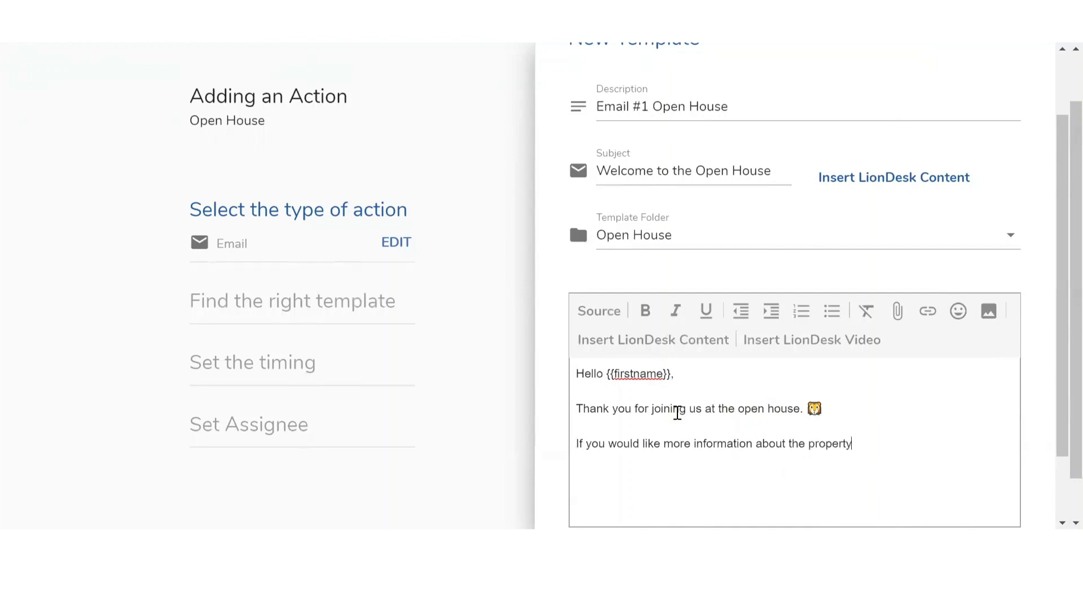
{"action": "type", "text": ", click HERE!"}
{"action": "left_click_drag", "start_coordinate": [922, 443], "coordinate": [885, 443]}
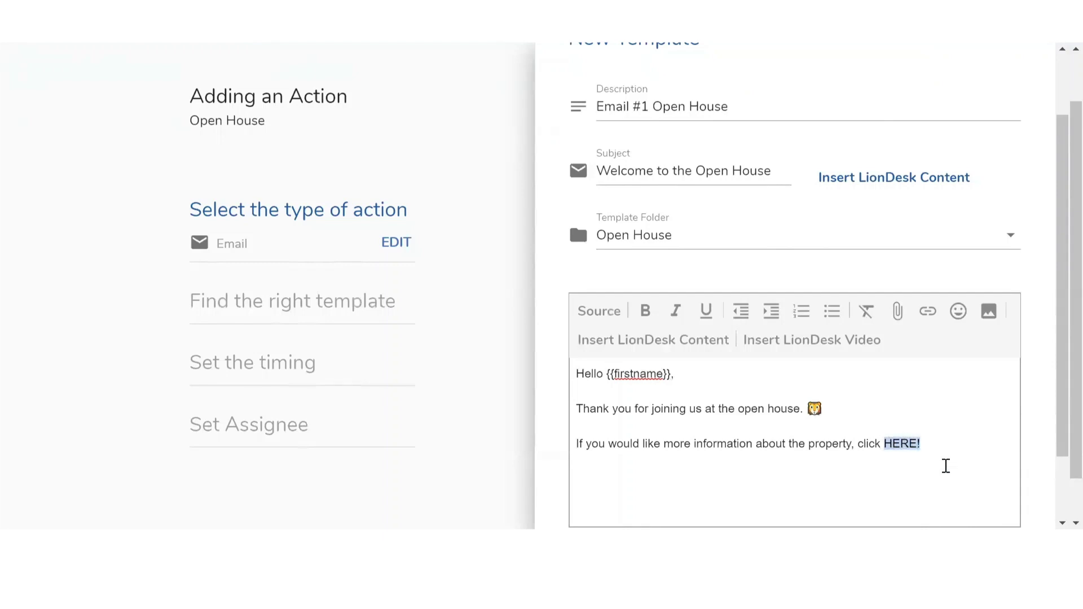
{"action": "left_click", "coordinate": [928, 311]}
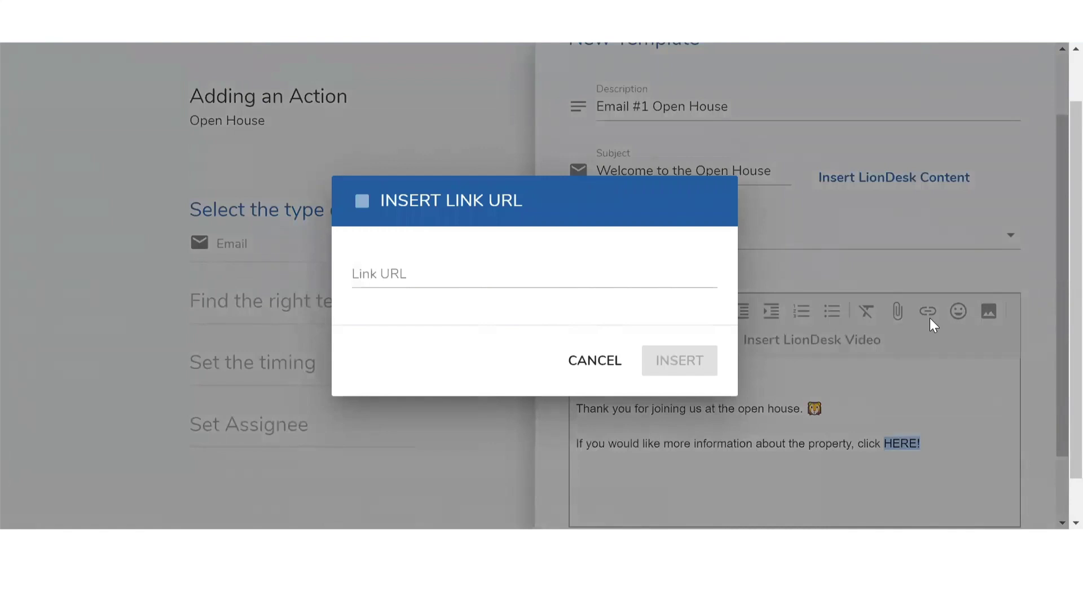
{"action": "left_click", "coordinate": [635, 288]}
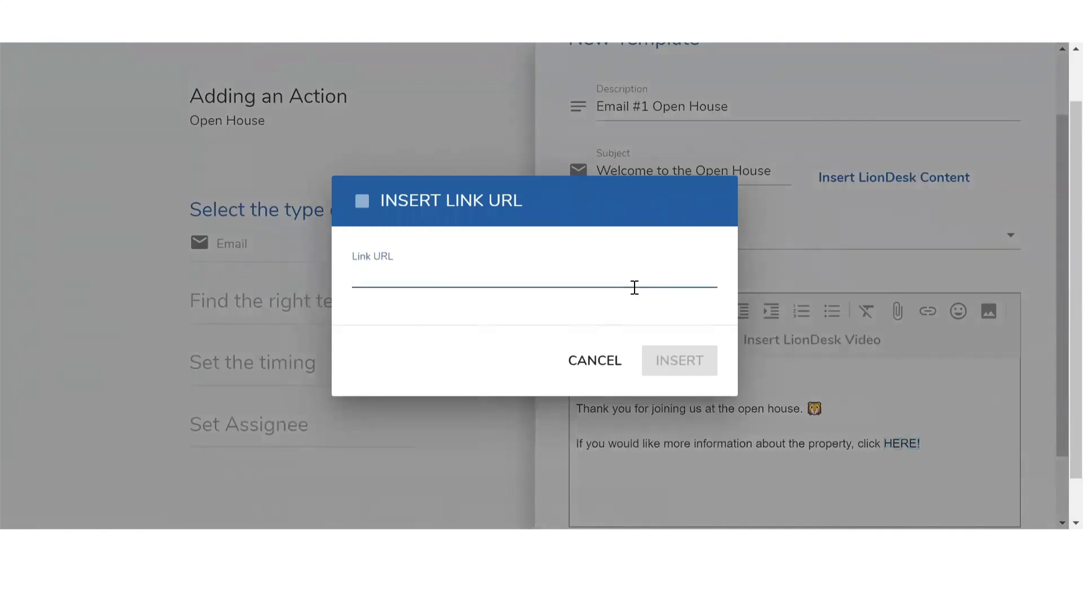
{"action": "type", "text": "www.your"}
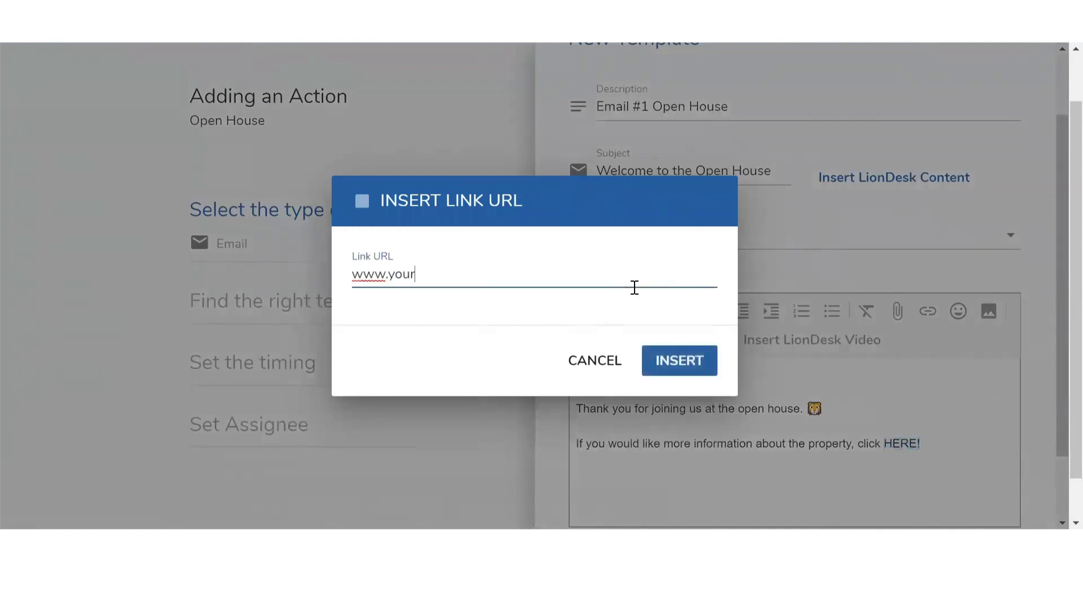
{"action": "type", "text": "website.com"}
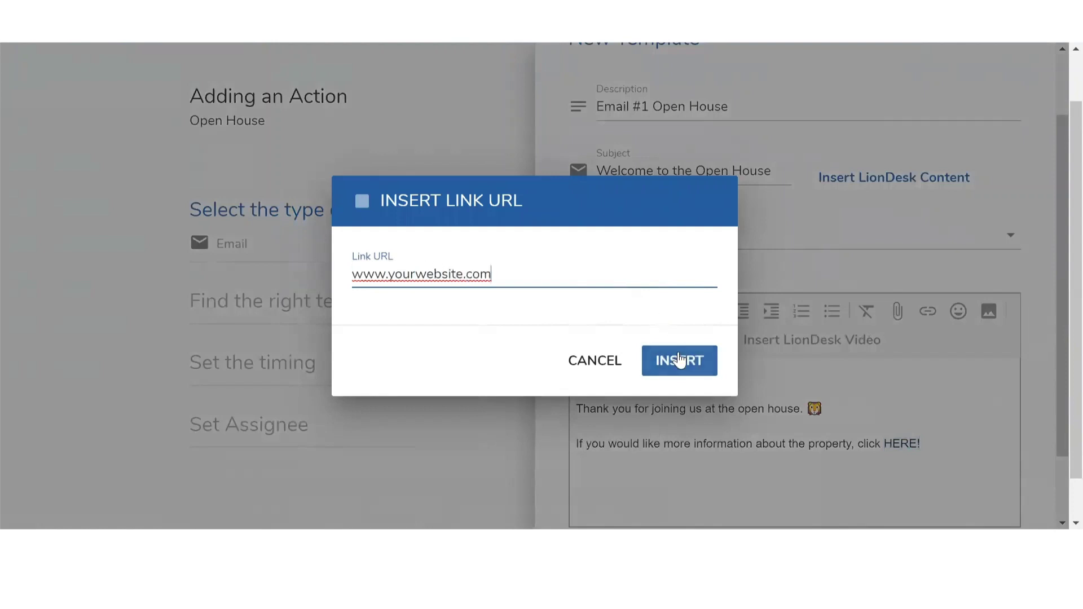
{"action": "left_click", "coordinate": [680, 359]}
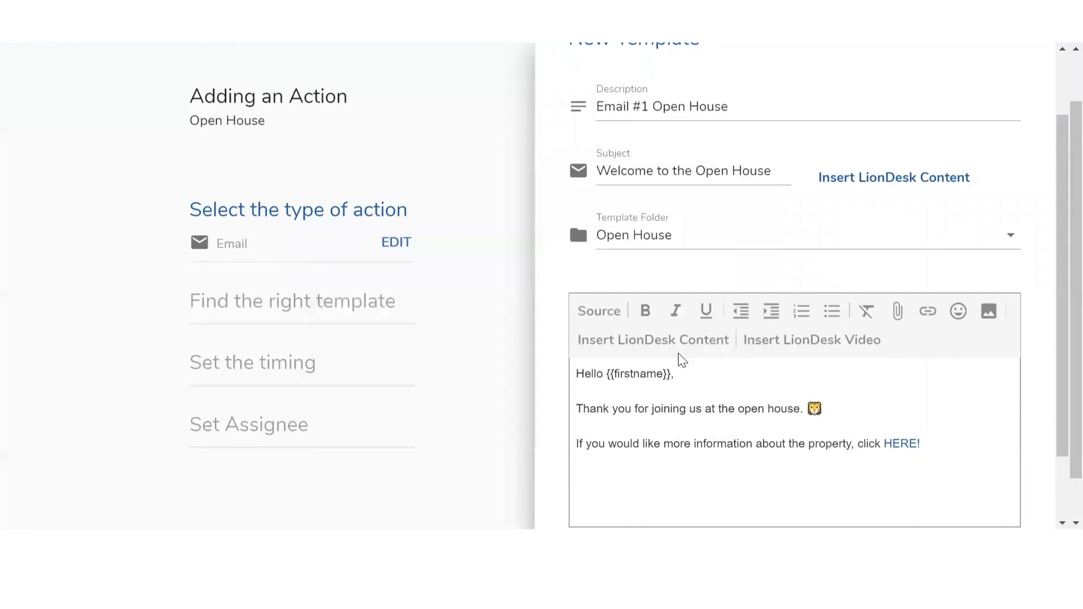
Add a new empty line after the HERE! link
{"action": "left_click", "coordinate": [896, 445]}
{"action": "left_click", "coordinate": [929, 443]}
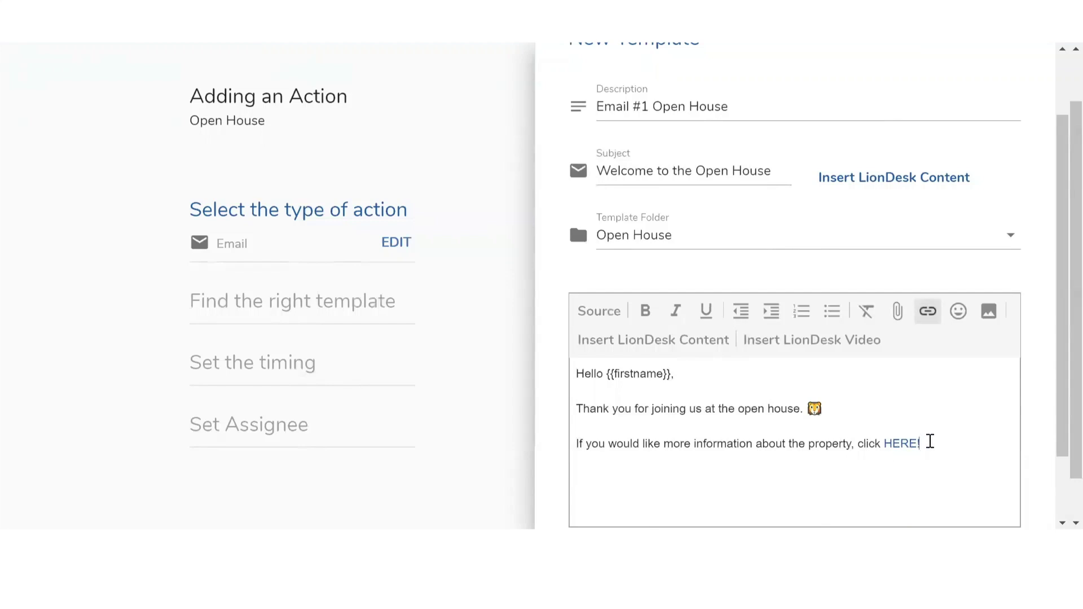
{"action": "key", "text": "Return"}
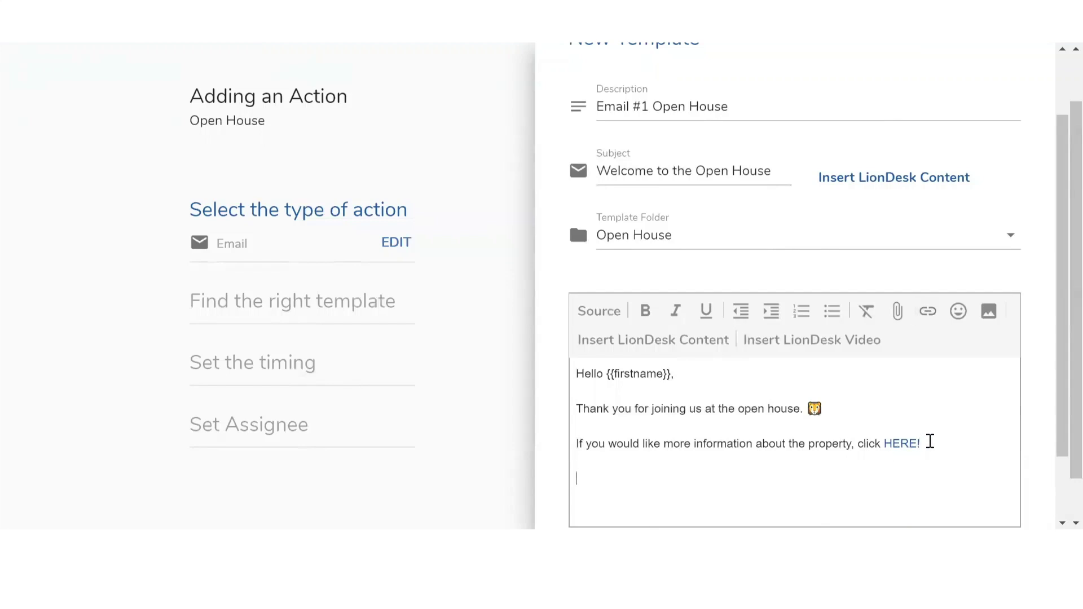
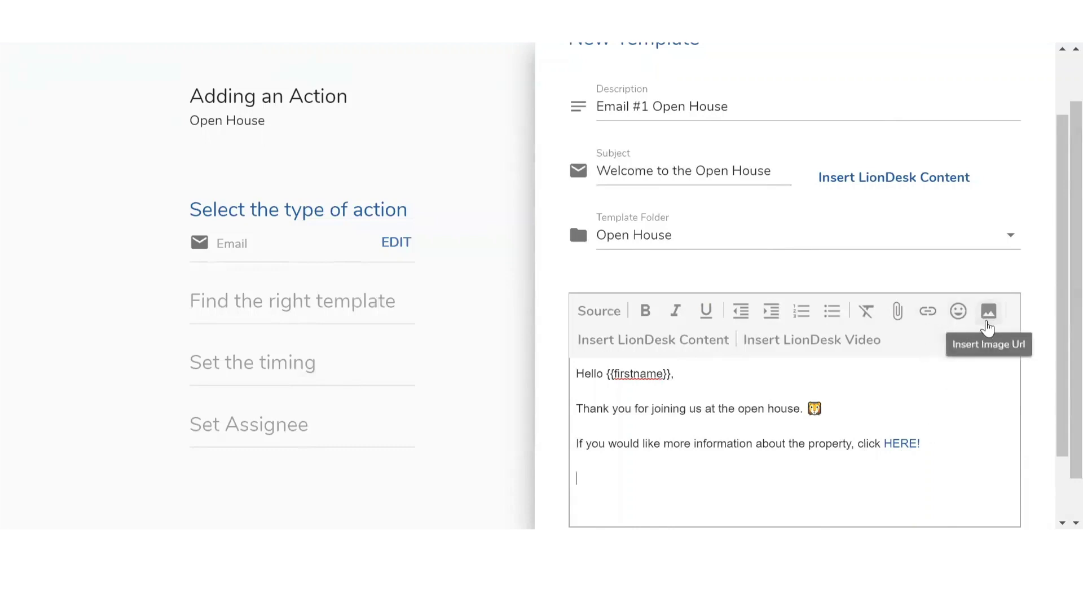
Open the LionDesk Video Library for the Open House email template
{"action": "left_click", "coordinate": [781, 344]}
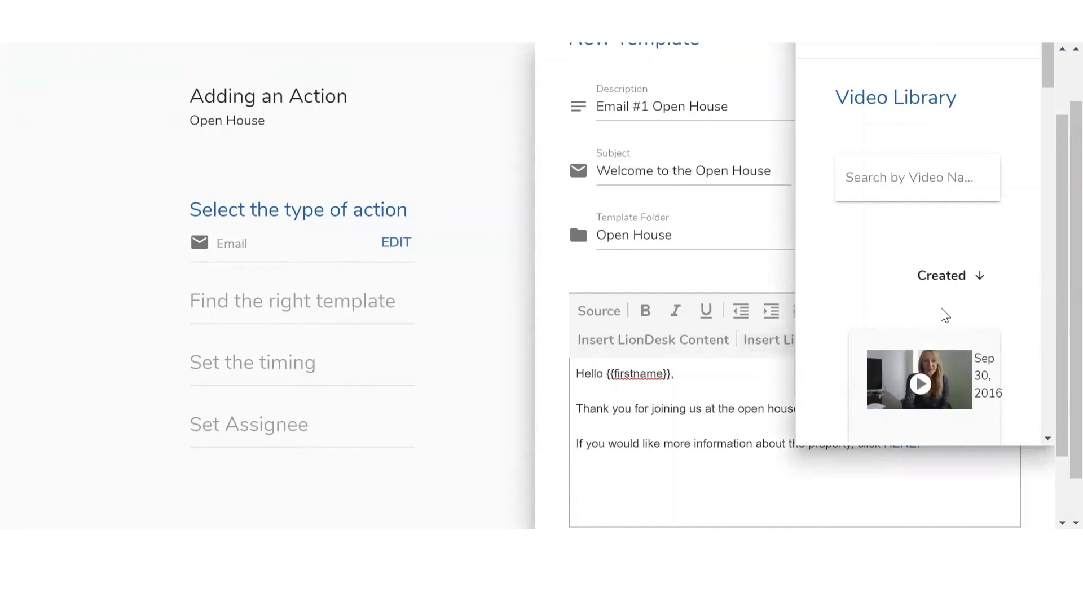
Insert the Sep 30 welcome video into the email body
{"action": "scroll", "coordinate": [943, 312], "scroll_direction": "down", "scroll_amount": 2}
{"action": "left_click", "coordinate": [930, 385]}
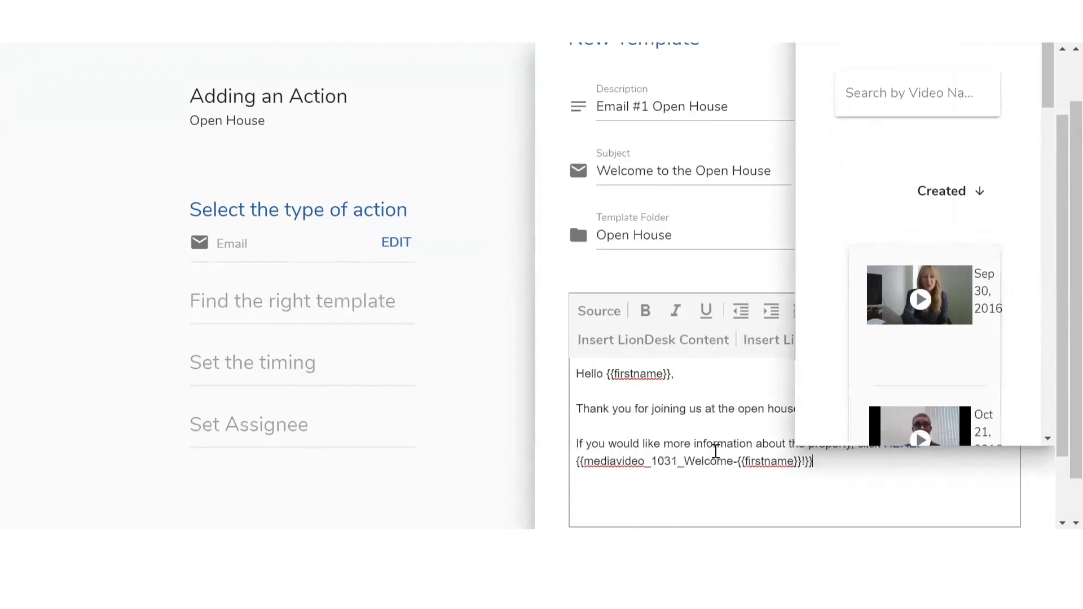
{"action": "mouse_move", "coordinate": [910, 319]}
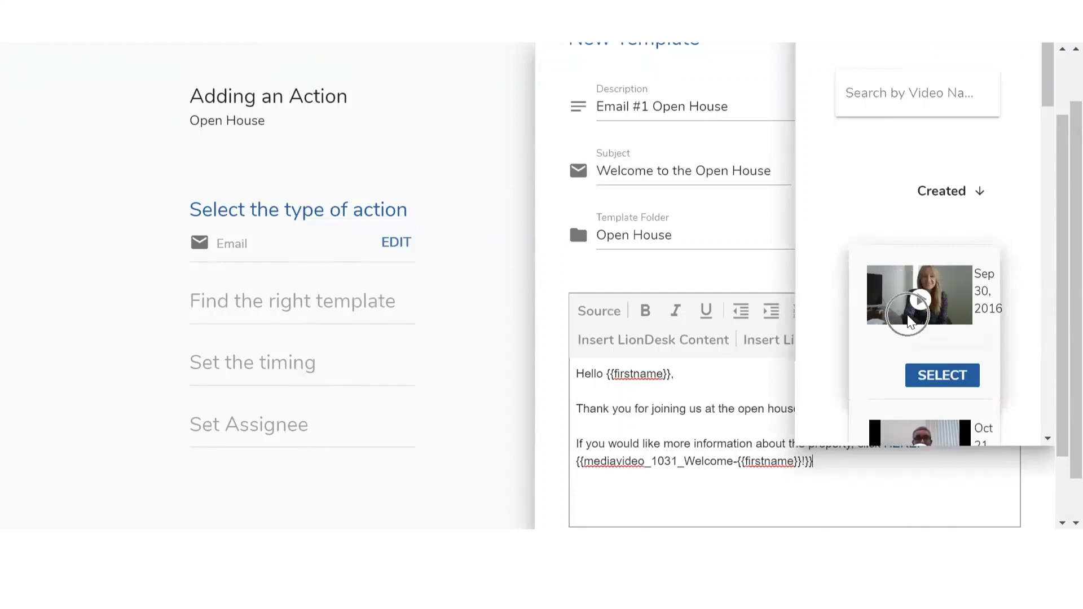
{"action": "left_click", "coordinate": [742, 425]}
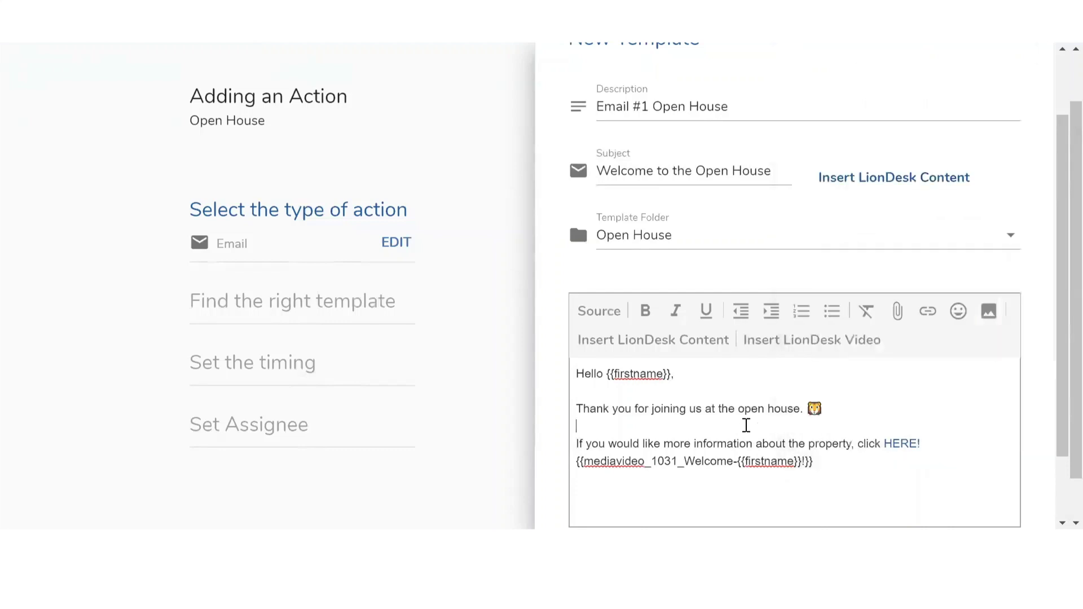
Pull the video placeholder up under the link line and start a new line after it
{"action": "left_click", "coordinate": [581, 462]}
{"action": "key", "text": "BackSpace"}
{"action": "left_click", "coordinate": [865, 462]}
{"action": "key", "text": "Return"}
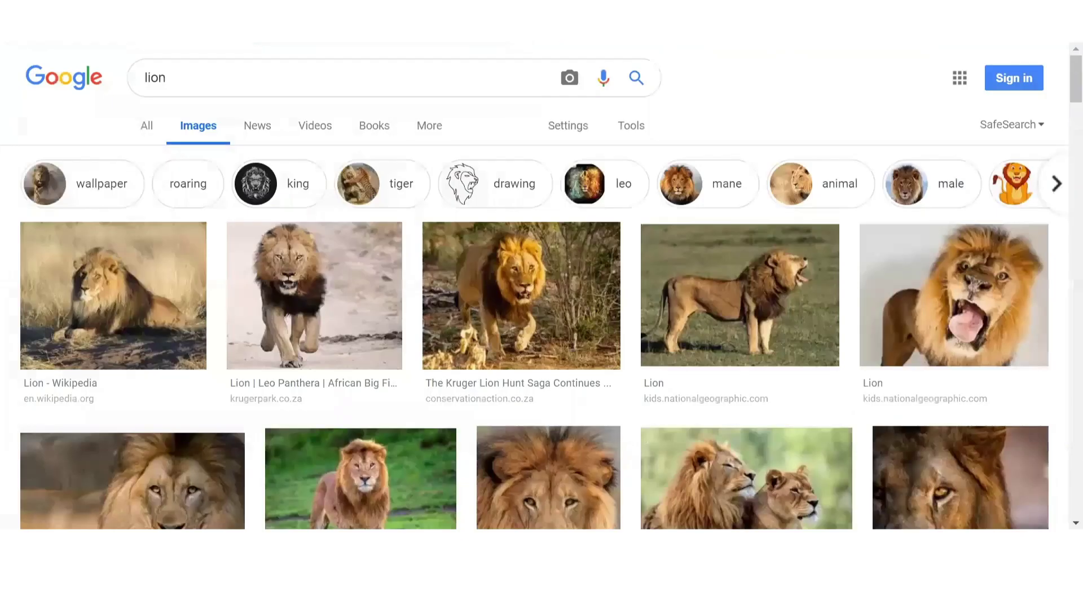
Copy the image address of the first lion photo, the 1280 × 960 Wikipedia image
{"action": "right_click", "coordinate": [134, 289]}
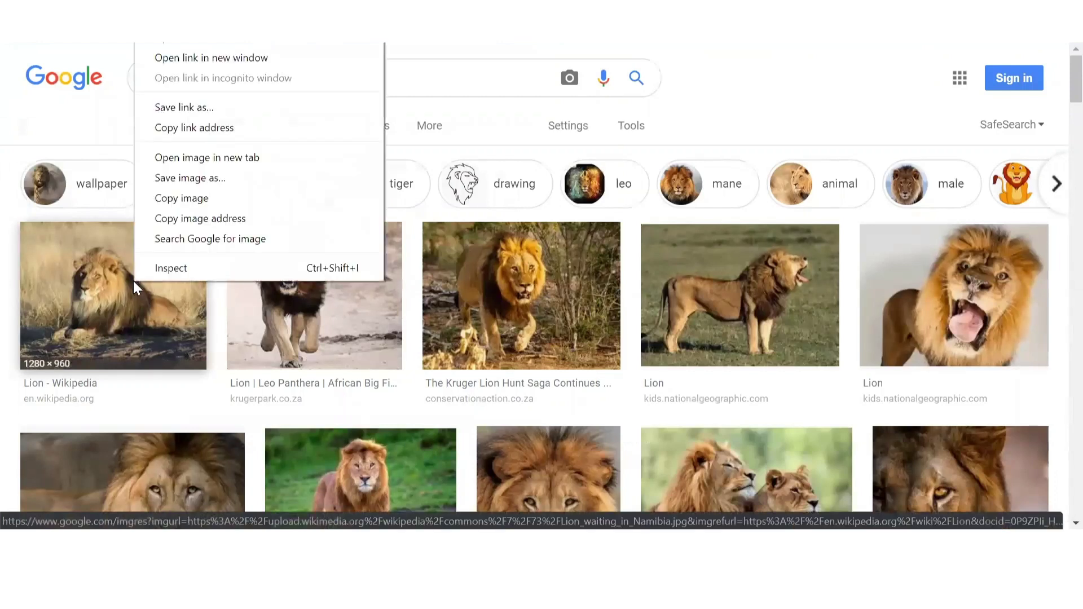
{"action": "left_click", "coordinate": [177, 218]}
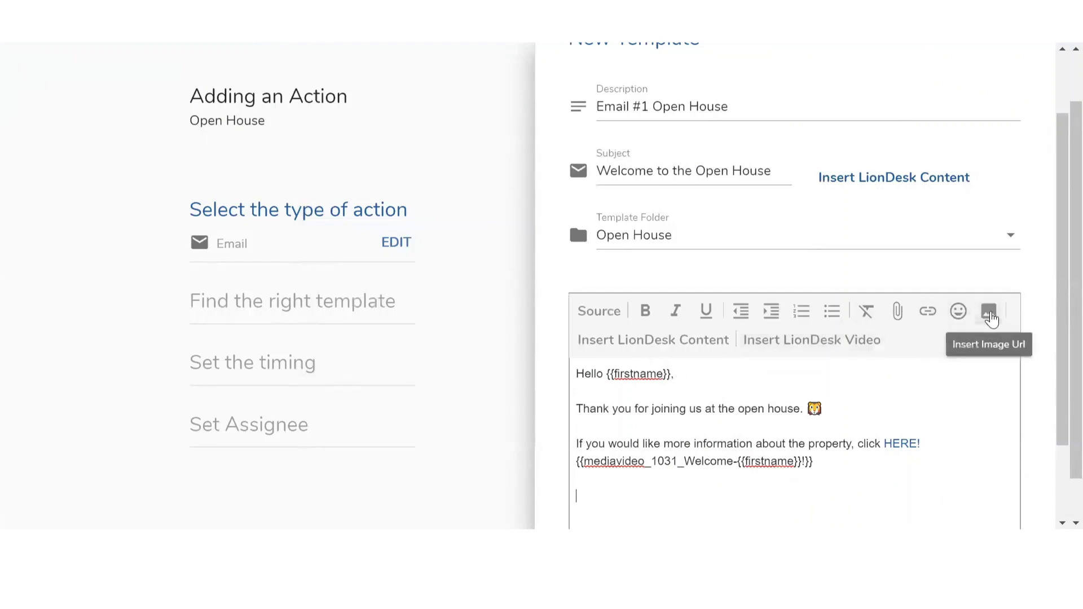
Insert the lion photo from its pasted URL below the video, then start a new line
{"action": "left_click", "coordinate": [991, 316]}
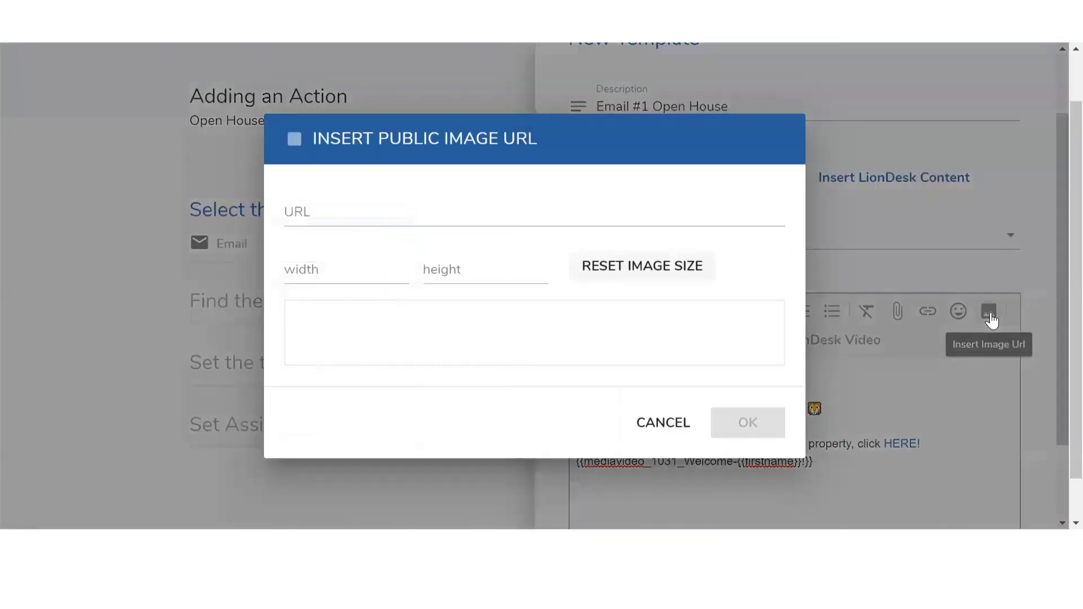
{"action": "left_click", "coordinate": [459, 225]}
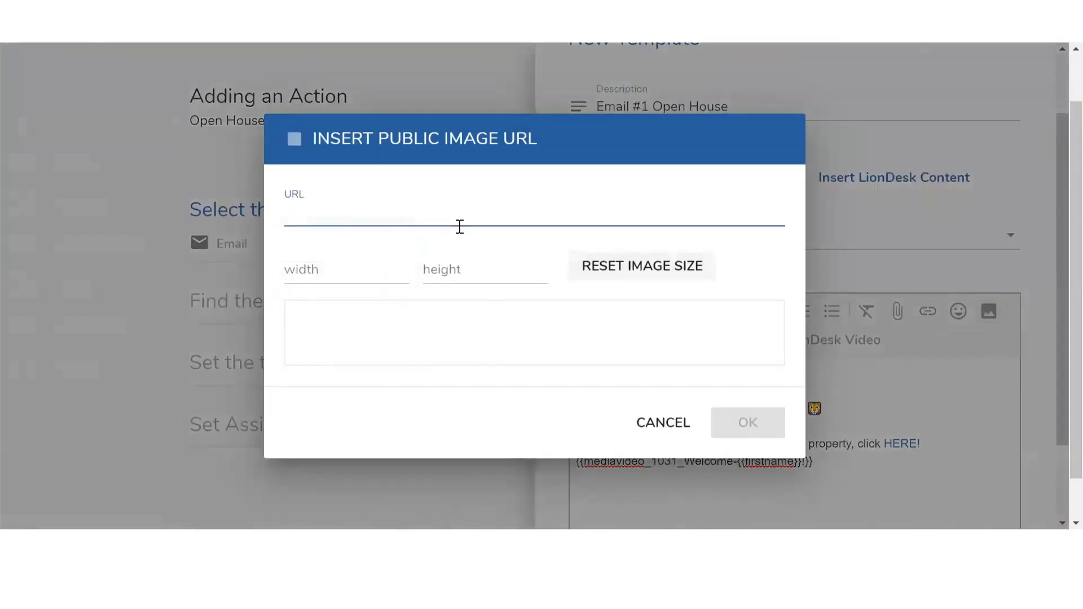
{"action": "right_click", "coordinate": [458, 226]}
{"action": "right_click", "coordinate": [437, 219]}
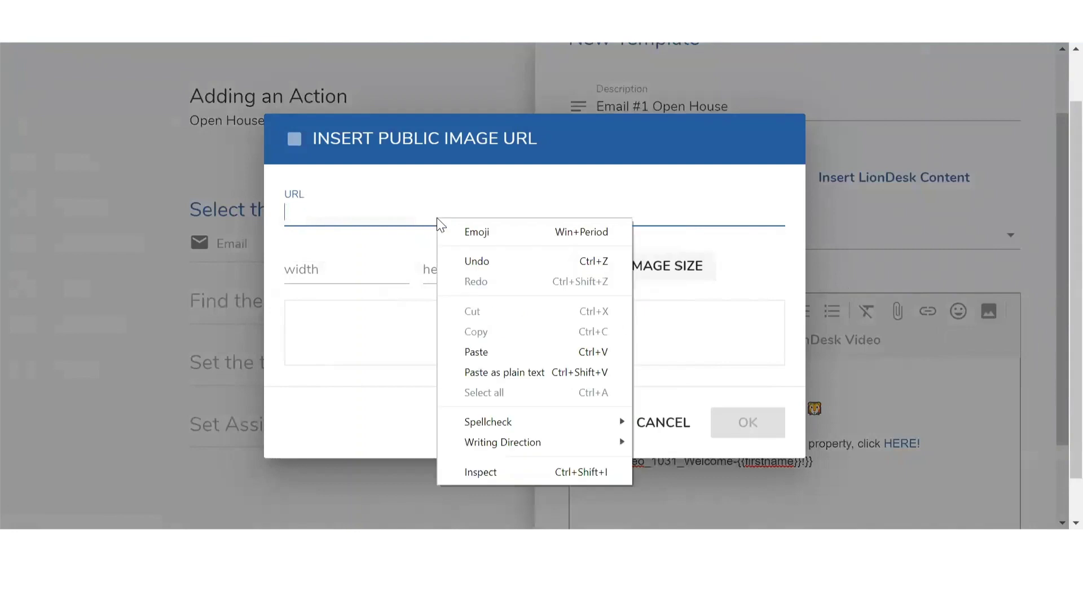
{"action": "left_click", "coordinate": [489, 350]}
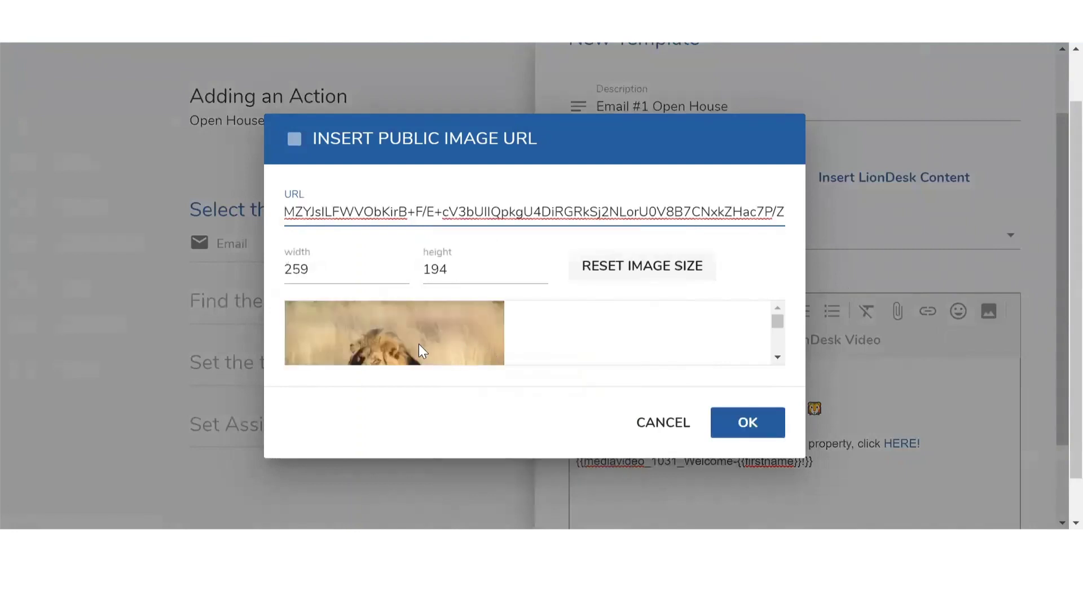
{"action": "scroll", "coordinate": [621, 338], "scroll_direction": "down", "scroll_amount": 2}
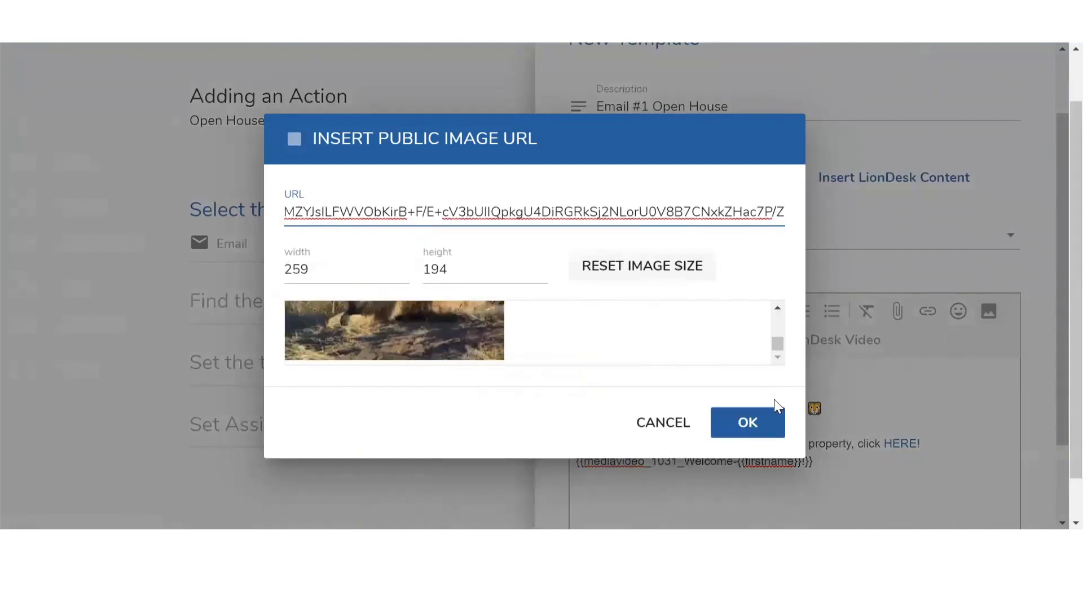
{"action": "left_click", "coordinate": [758, 425]}
{"action": "scroll", "coordinate": [827, 430], "scroll_direction": "down", "scroll_amount": 3}
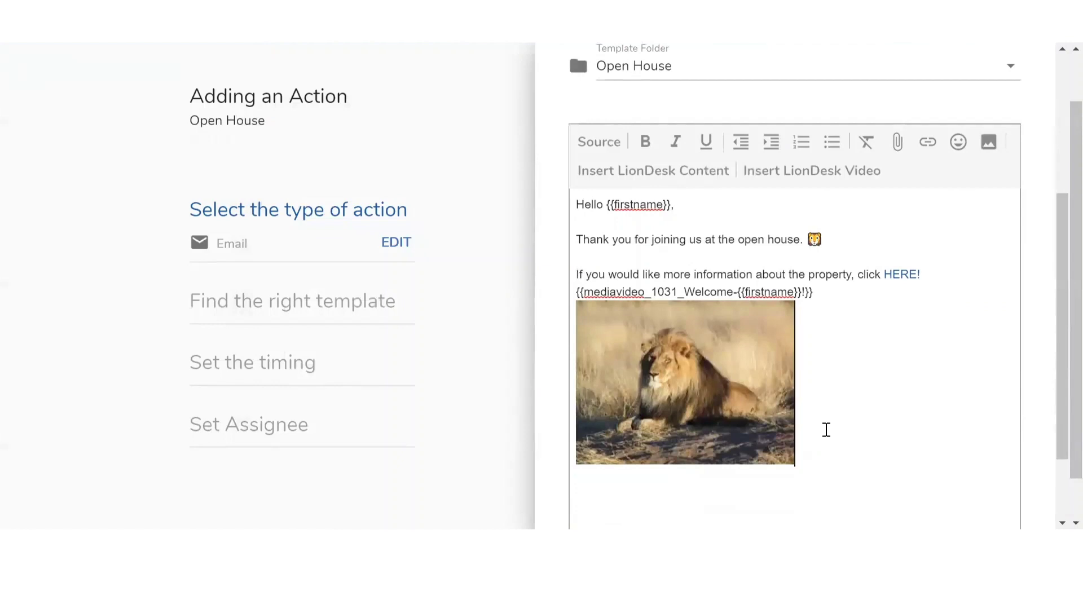
{"action": "key", "text": "Return"}
Insert the Your email signature merge placeholder into the email
{"action": "left_click", "coordinate": [643, 179]}
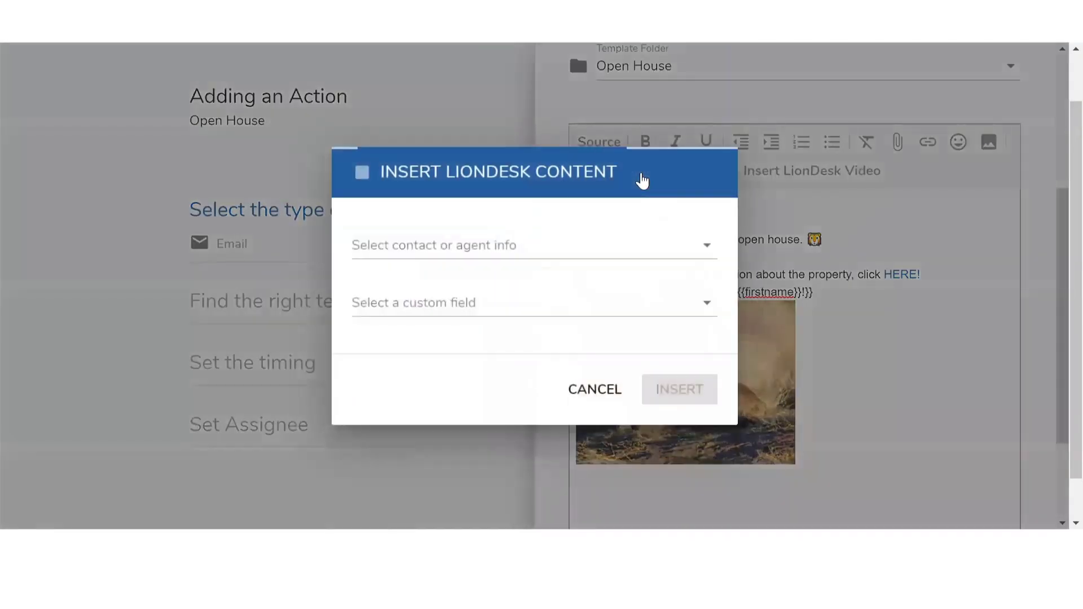
{"action": "left_click", "coordinate": [495, 247]}
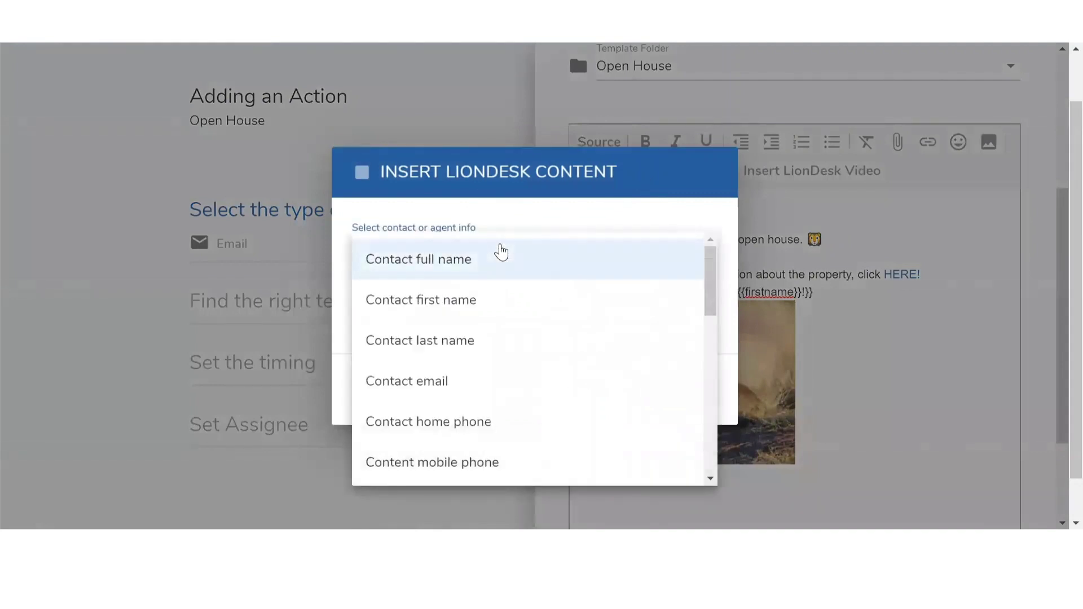
{"action": "scroll", "coordinate": [502, 261], "scroll_direction": "down", "scroll_amount": 8}
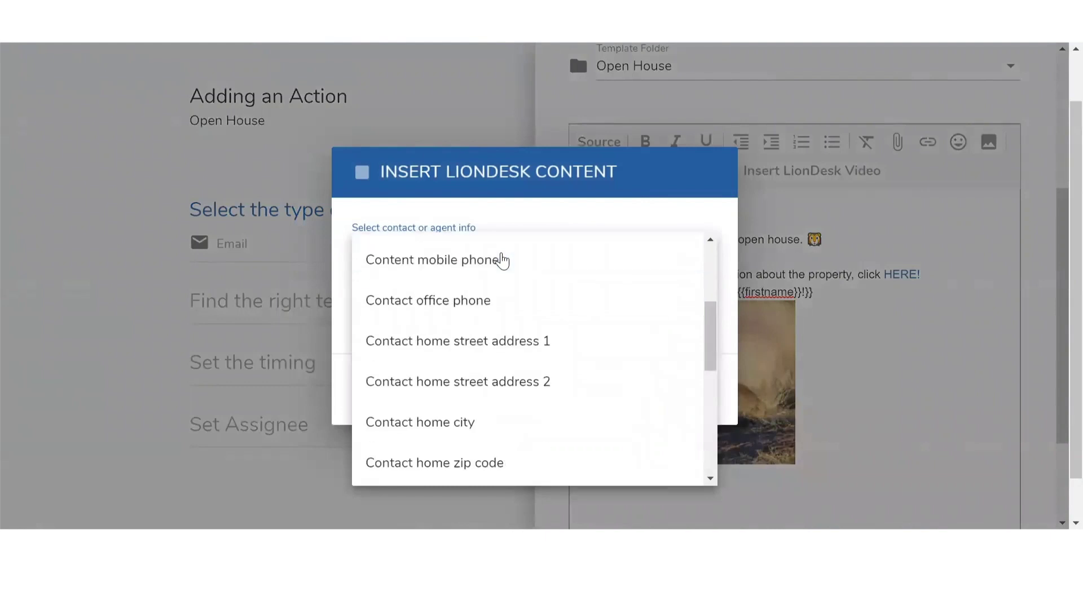
{"action": "scroll", "coordinate": [502, 260], "scroll_direction": "down", "scroll_amount": 2}
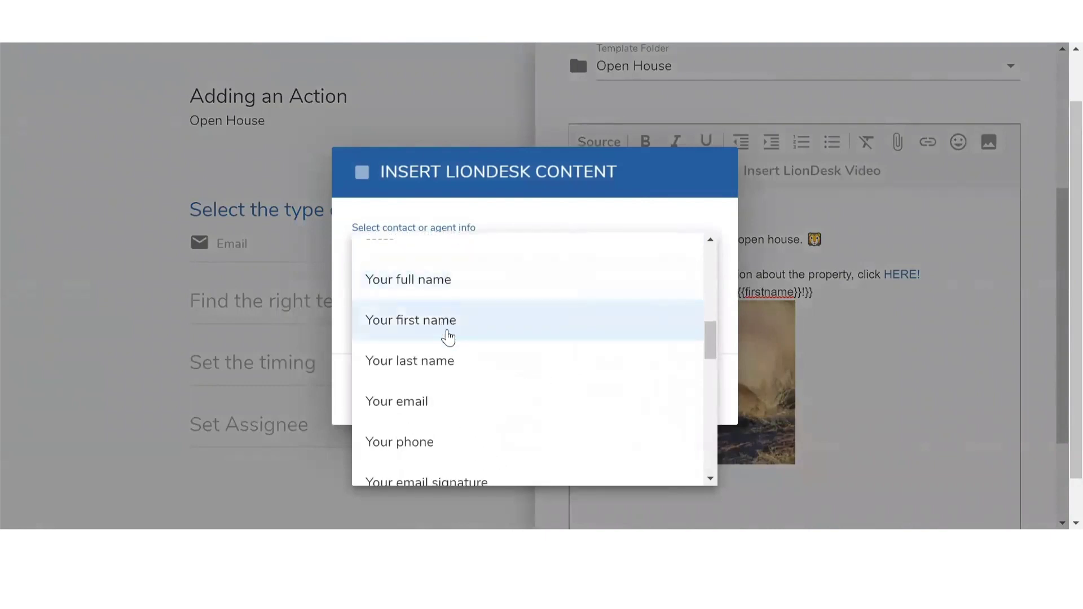
{"action": "scroll", "coordinate": [450, 364], "scroll_direction": "down", "scroll_amount": 1}
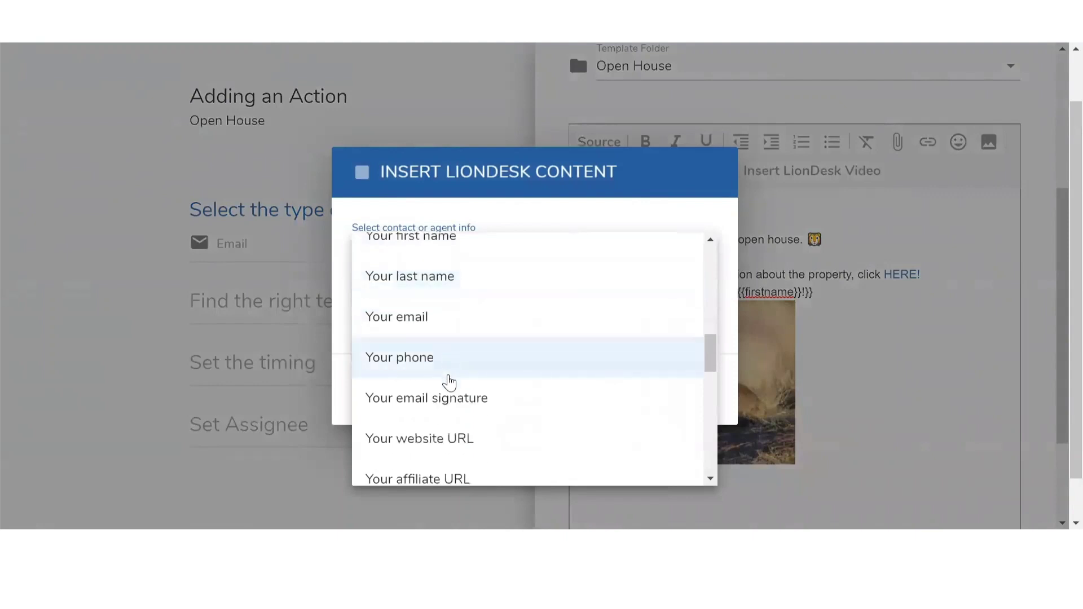
{"action": "left_click", "coordinate": [442, 411]}
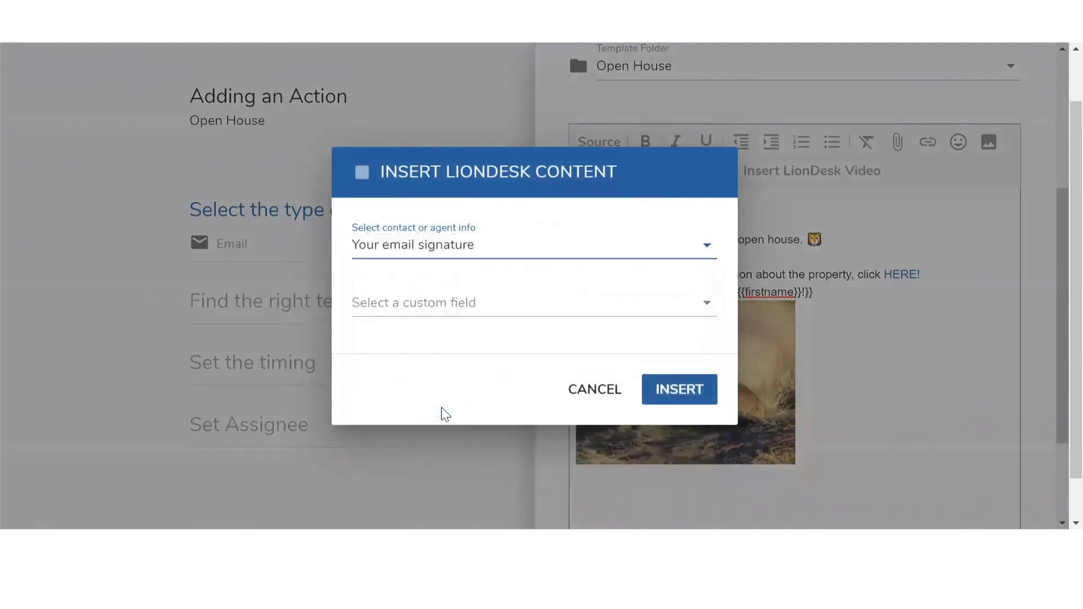
{"action": "left_click", "coordinate": [679, 392]}
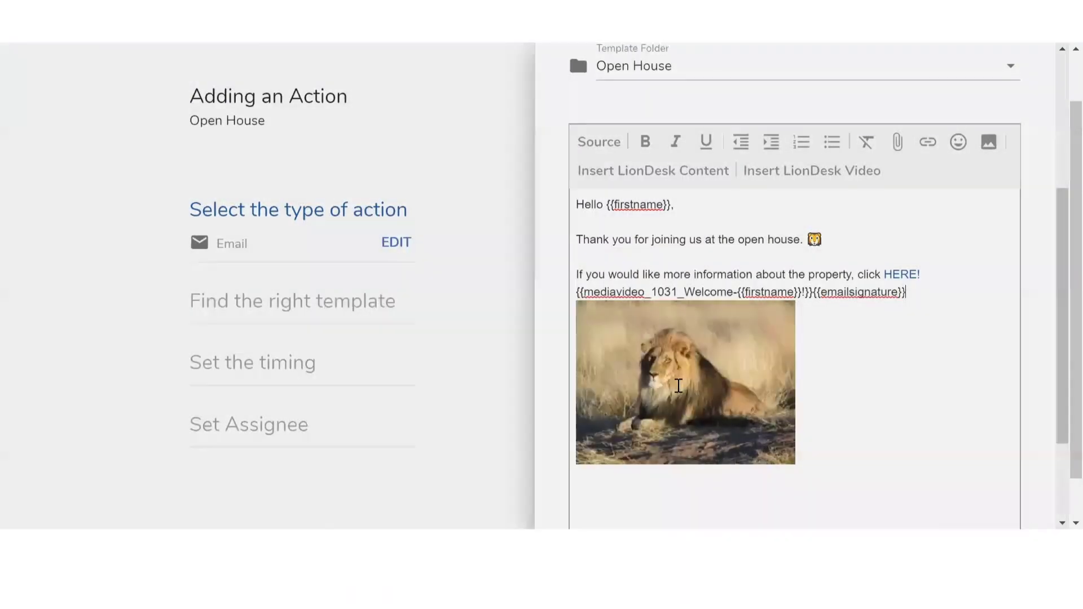
Move {{emailsignature}} below the lion photo and save the template as 'Email #1 Open House'
{"action": "left_click_drag", "start_coordinate": [907, 292], "coordinate": [813, 292]}
{"action": "key", "text": "BackSpace"}
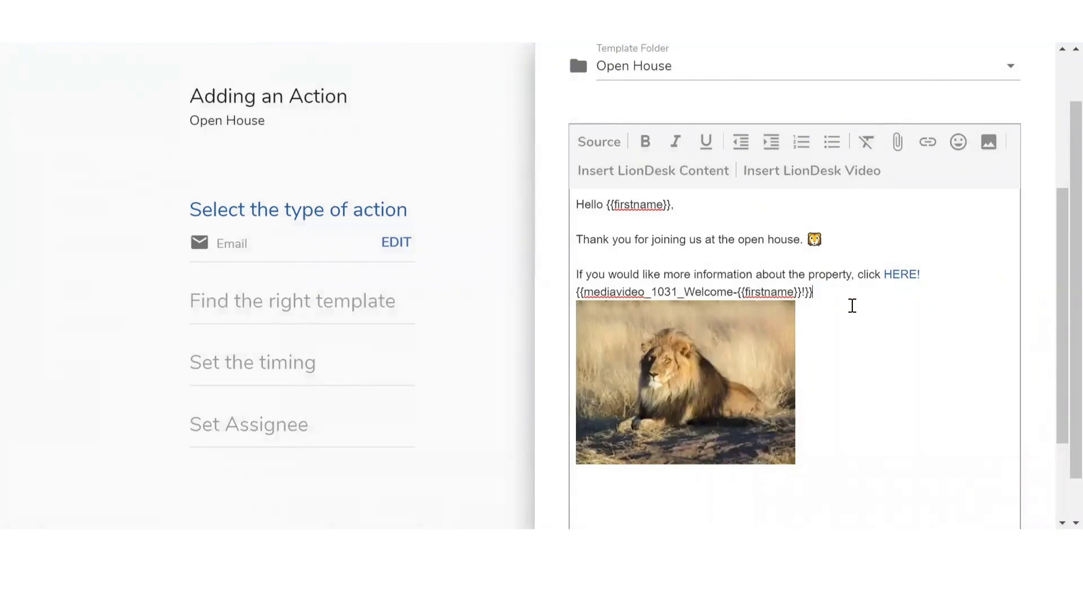
{"action": "scroll", "coordinate": [852, 305], "scroll_direction": "down", "scroll_amount": 3}
{"action": "key", "text": "Return"}
{"action": "key", "text": "Return"}
{"action": "key", "text": "ctrl+v"}
{"action": "scroll", "coordinate": [845, 317], "scroll_direction": "down", "scroll_amount": 1}
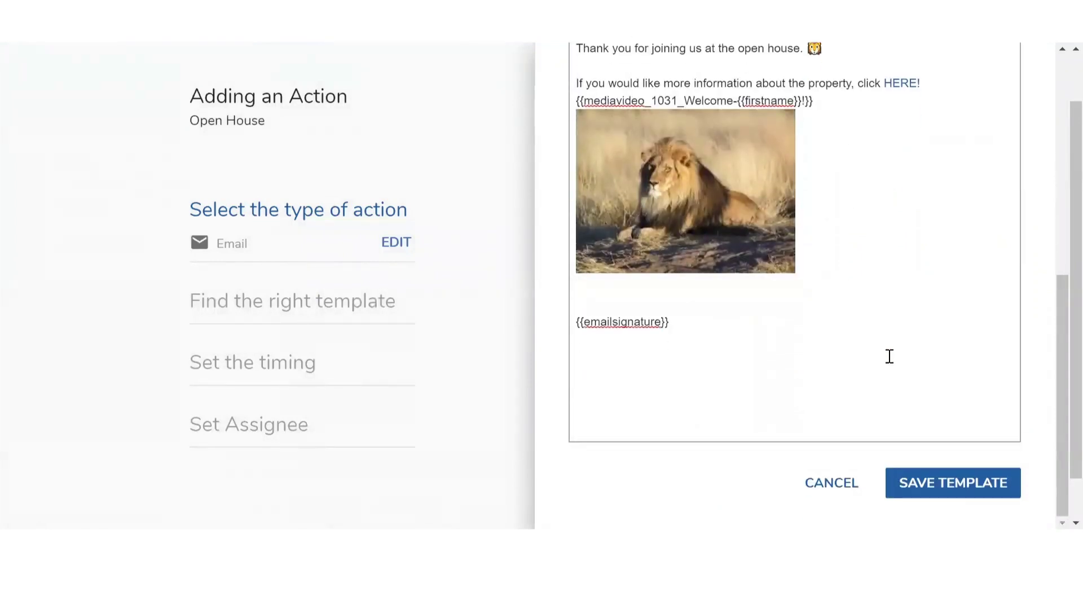
{"action": "left_click", "coordinate": [938, 498]}
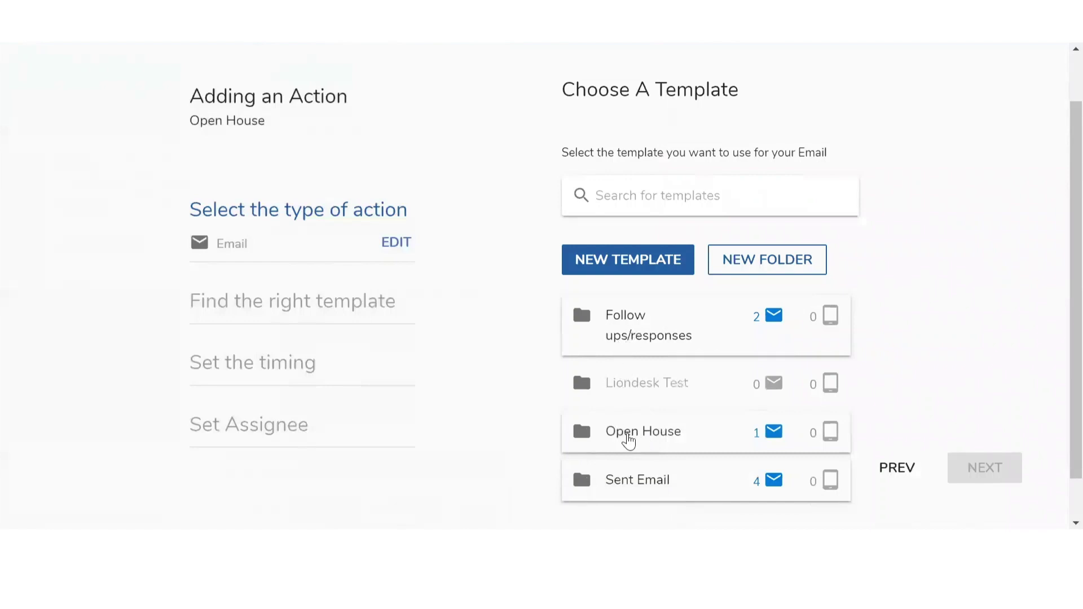
Choose the Email #1 Open House template from the Open House folder for the email action
{"action": "left_click", "coordinate": [629, 440]}
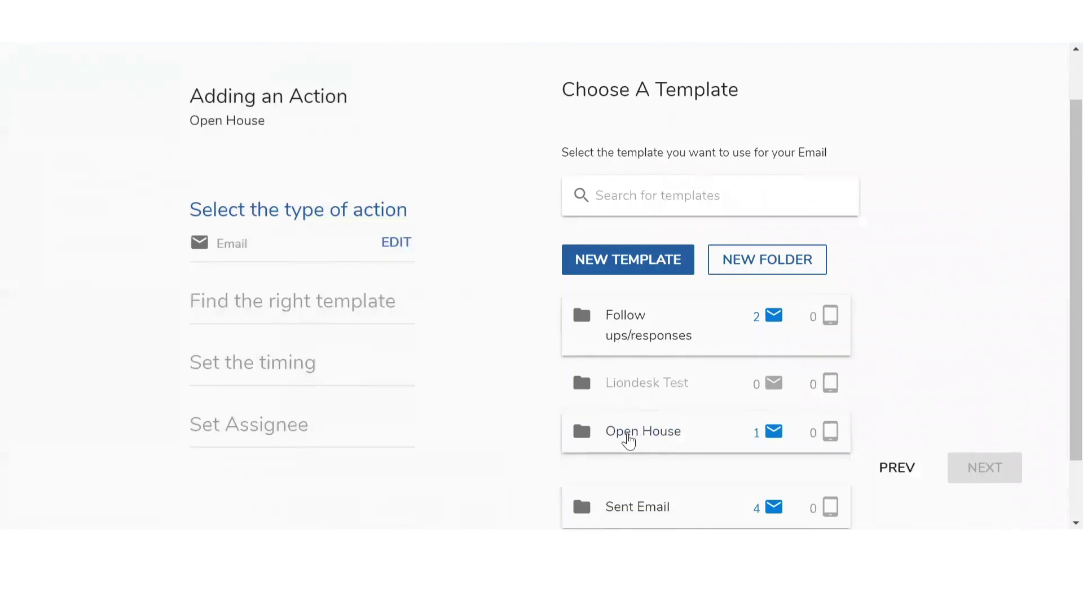
{"action": "scroll", "coordinate": [628, 440], "scroll_direction": "down", "scroll_amount": 2}
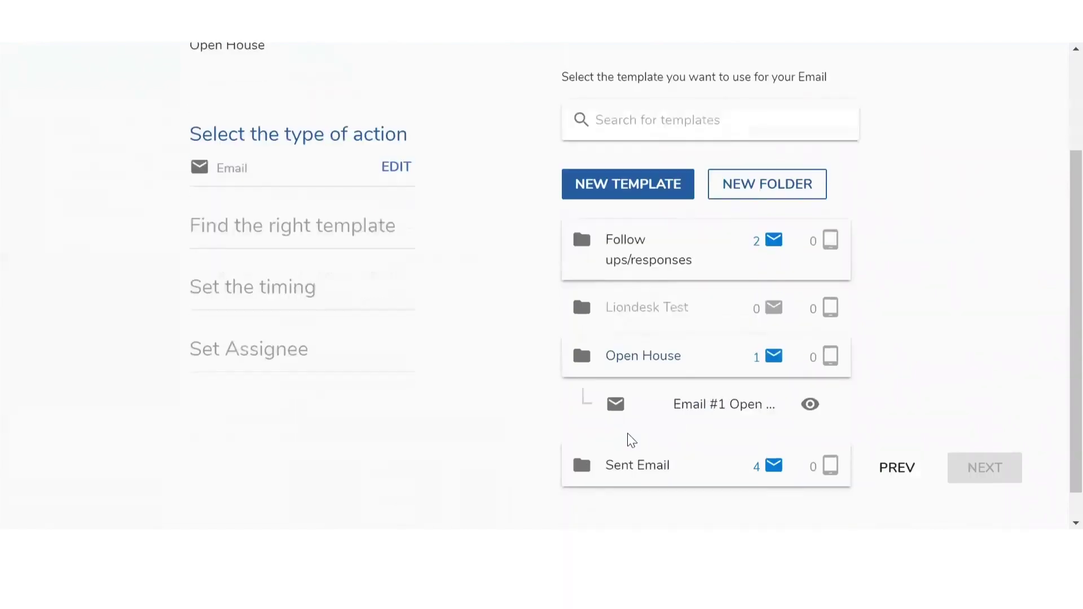
{"action": "left_click", "coordinate": [704, 408]}
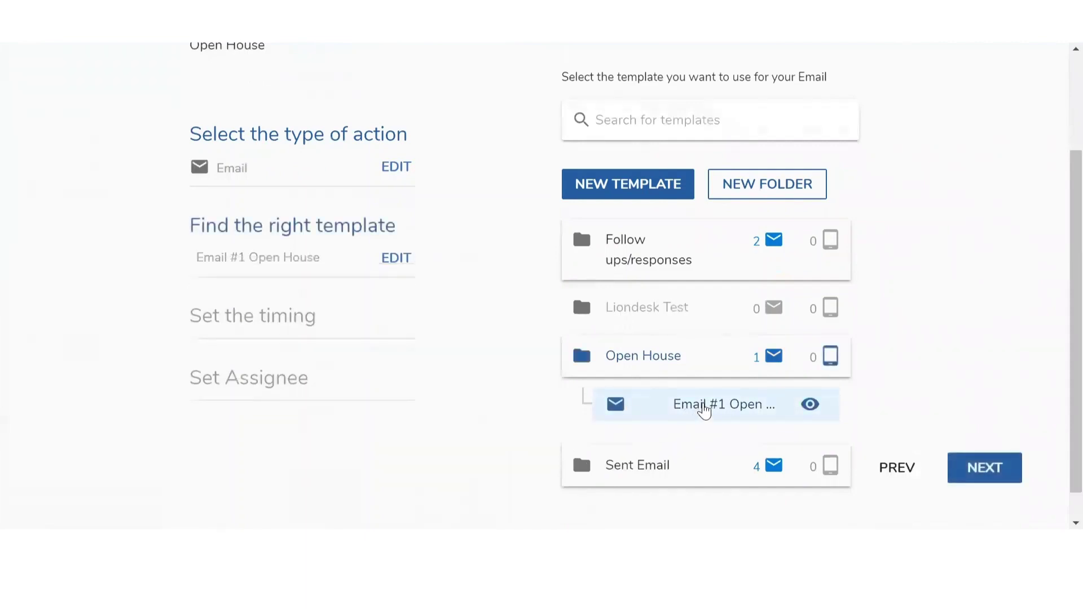
{"action": "left_click", "coordinate": [981, 472]}
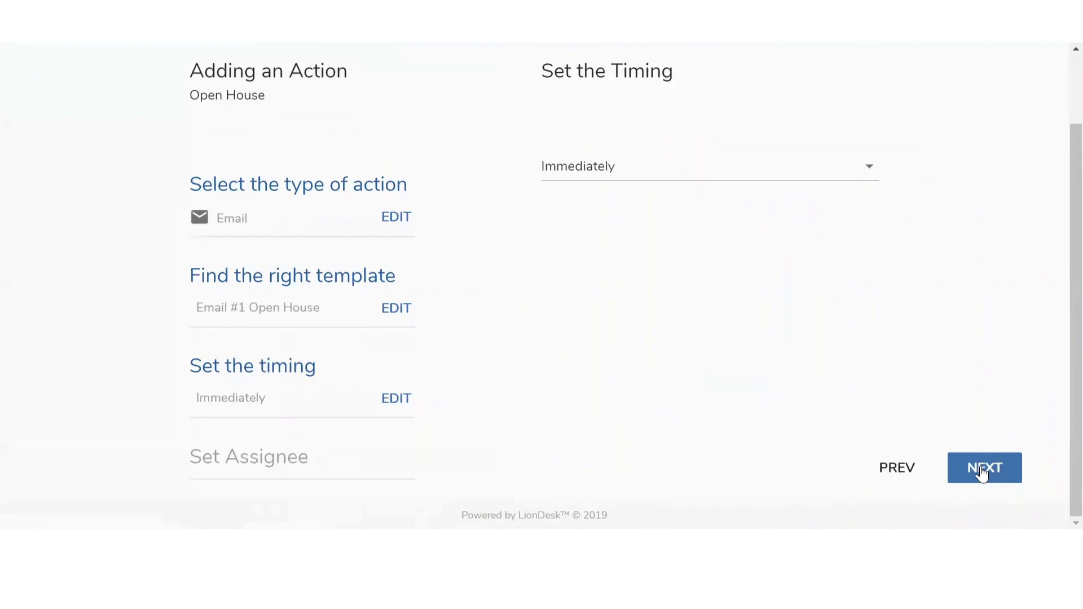
Set the email action's timing to Delay by Minutes with a 30-minute delay
{"action": "left_click", "coordinate": [662, 177]}
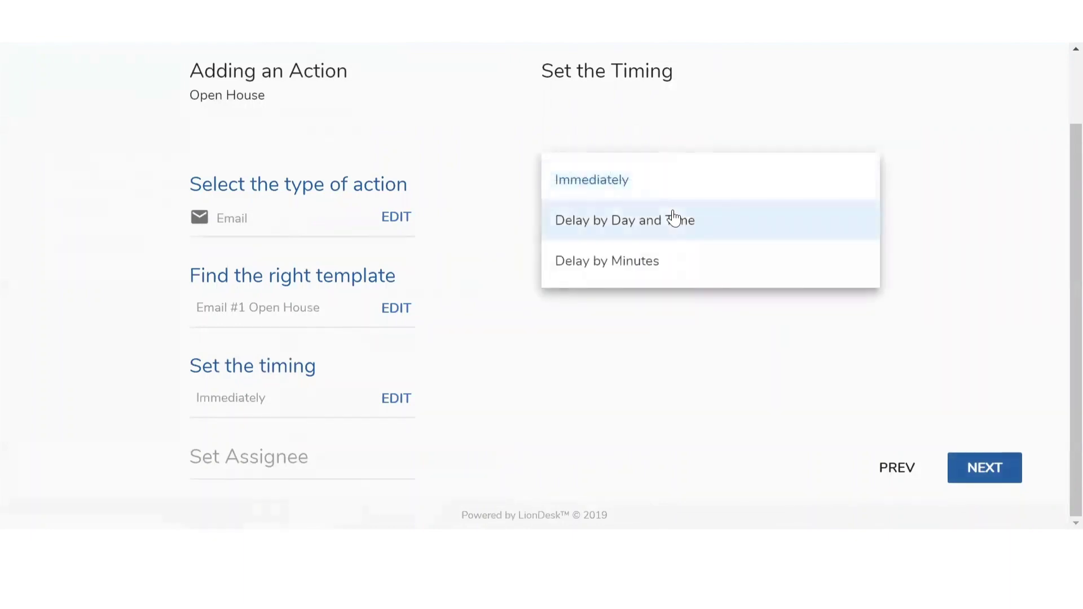
{"action": "left_click", "coordinate": [665, 267]}
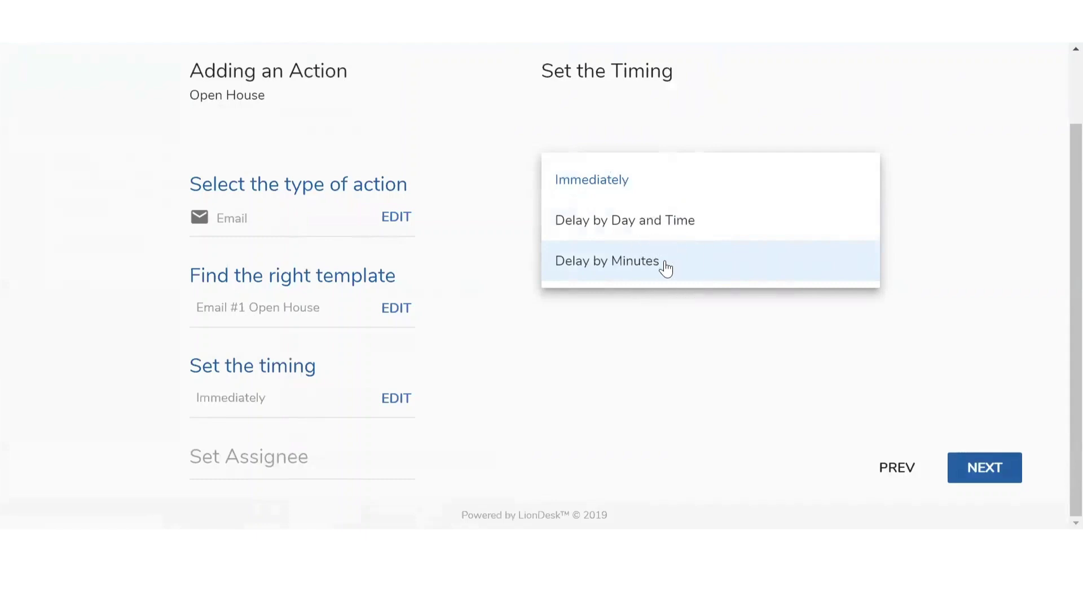
{"action": "left_click", "coordinate": [599, 223]}
{"action": "key", "text": "BackSpace"}
{"action": "type", "text": "30"}
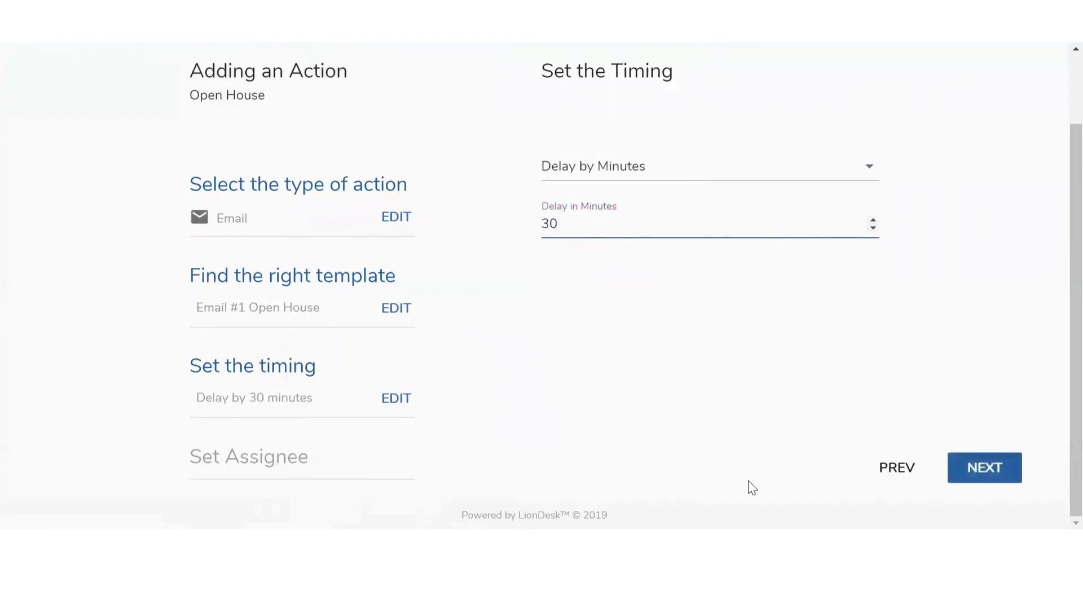
{"action": "left_click", "coordinate": [995, 472]}
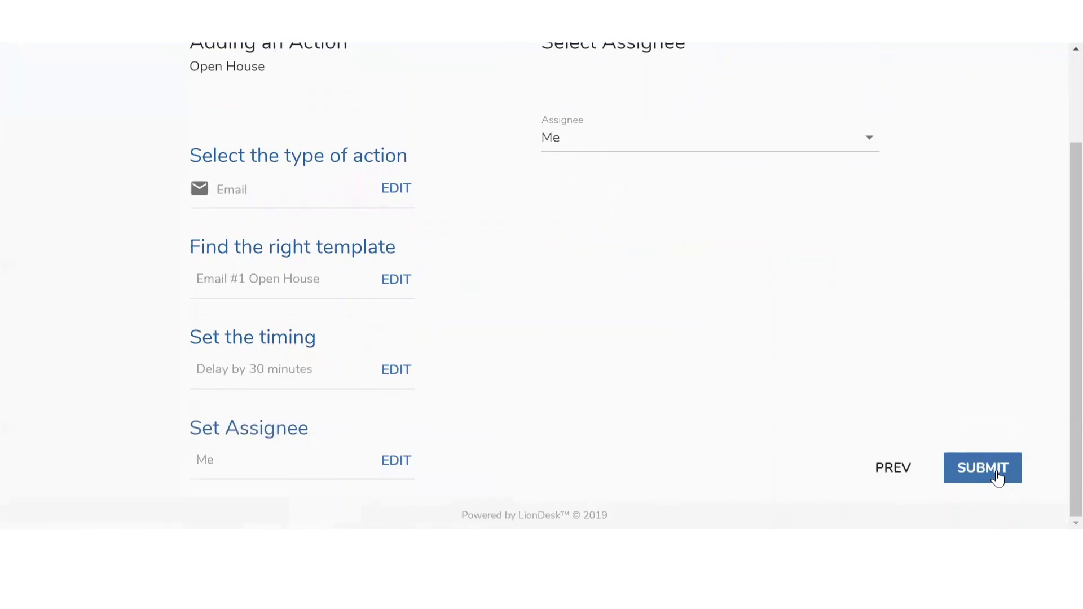
Assign the email action to Me and submit it
{"action": "scroll", "coordinate": [935, 390], "scroll_direction": "up", "scroll_amount": 1}
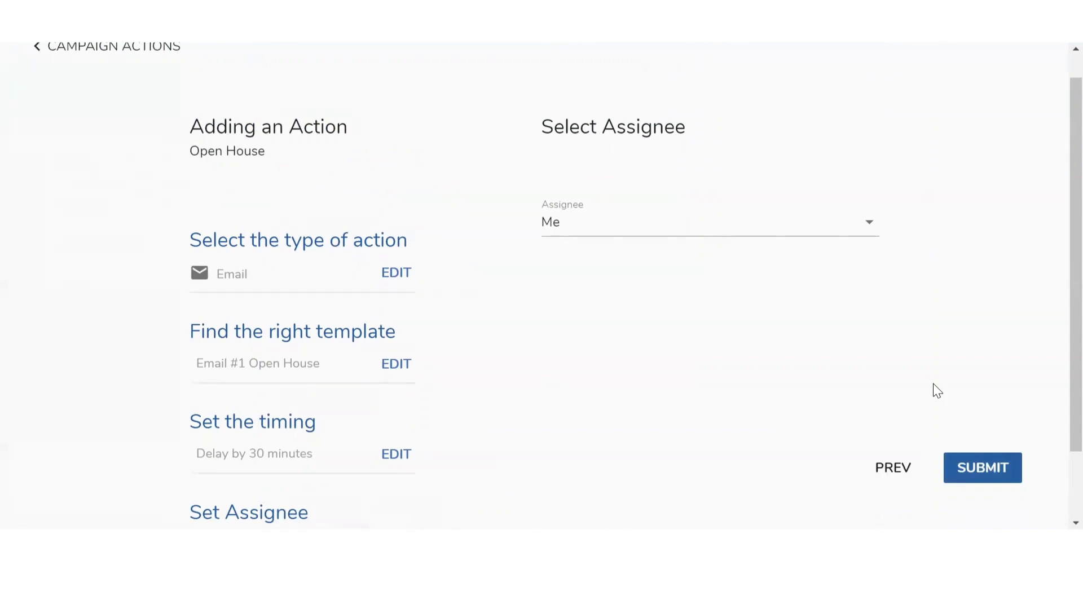
{"action": "left_click", "coordinate": [757, 219]}
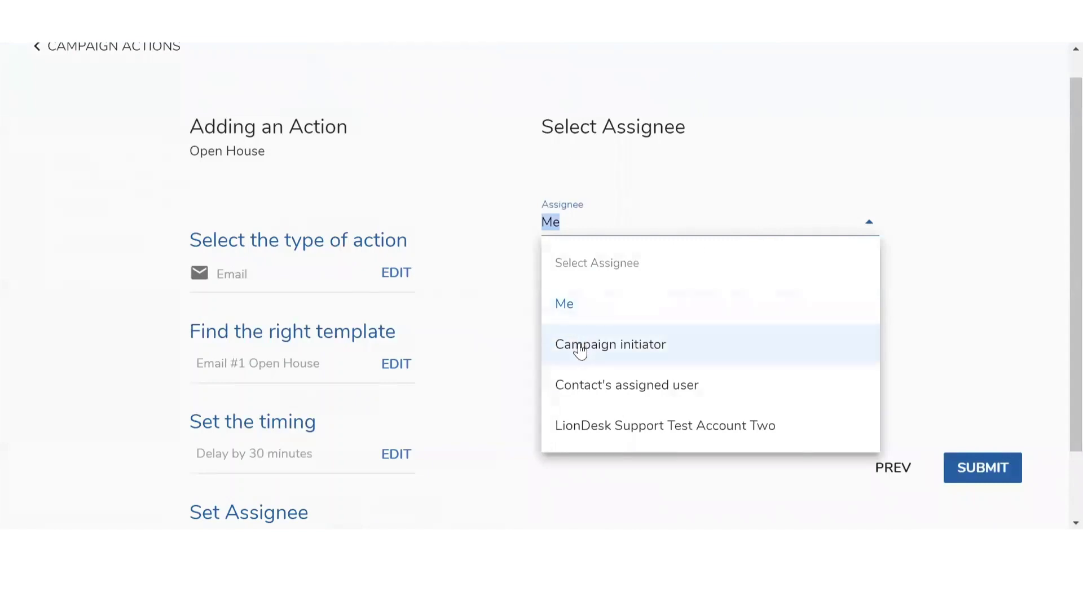
{"action": "left_click", "coordinate": [567, 314]}
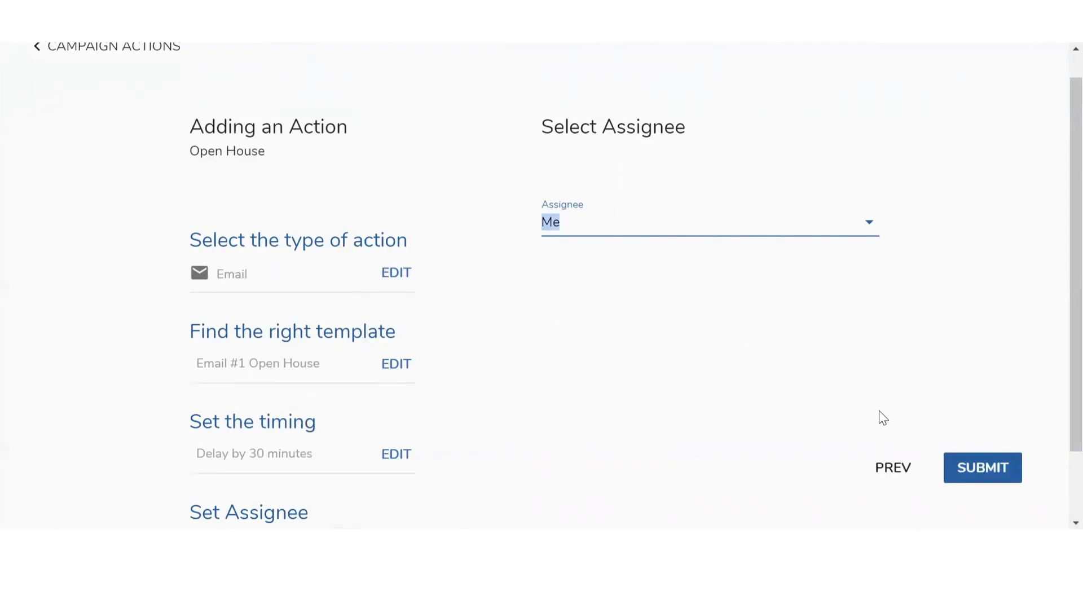
{"action": "left_click", "coordinate": [979, 471]}
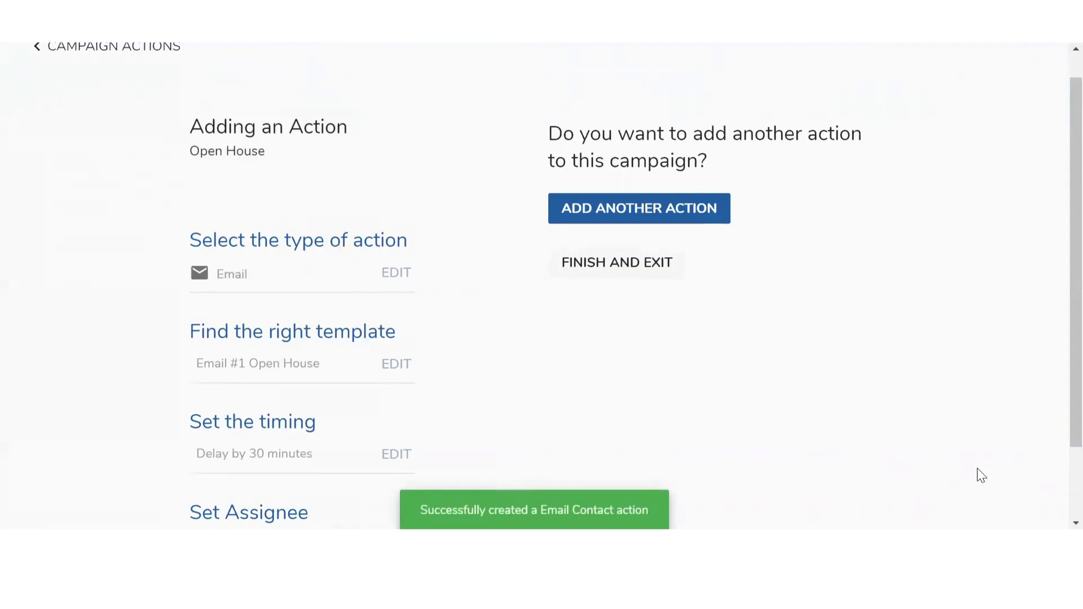
Add a second campaign action of type Text and begin a new text template
{"action": "left_click", "coordinate": [617, 273]}
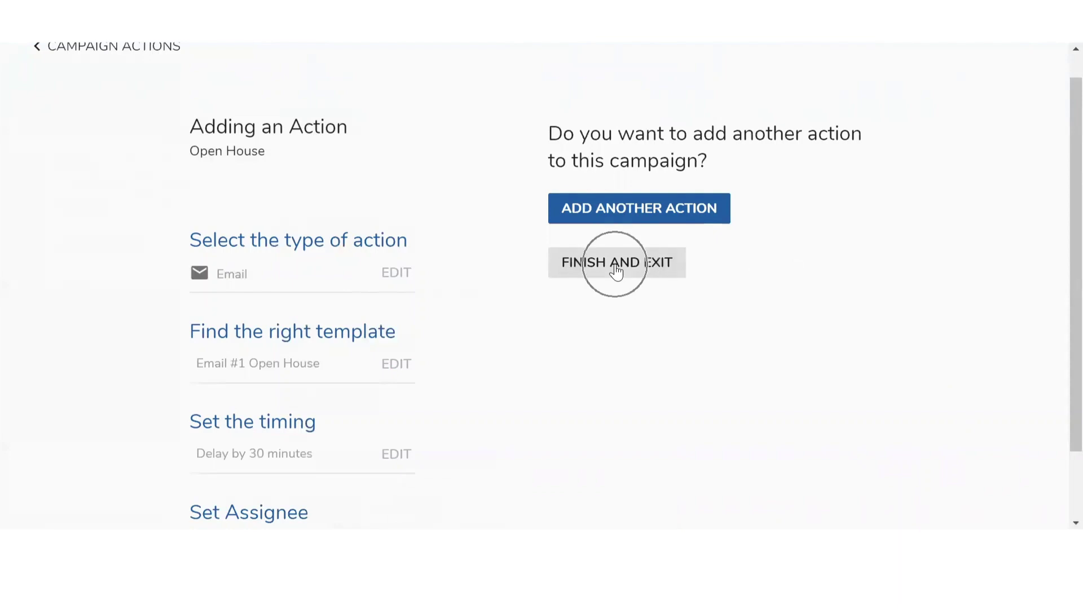
{"action": "left_click", "coordinate": [620, 217]}
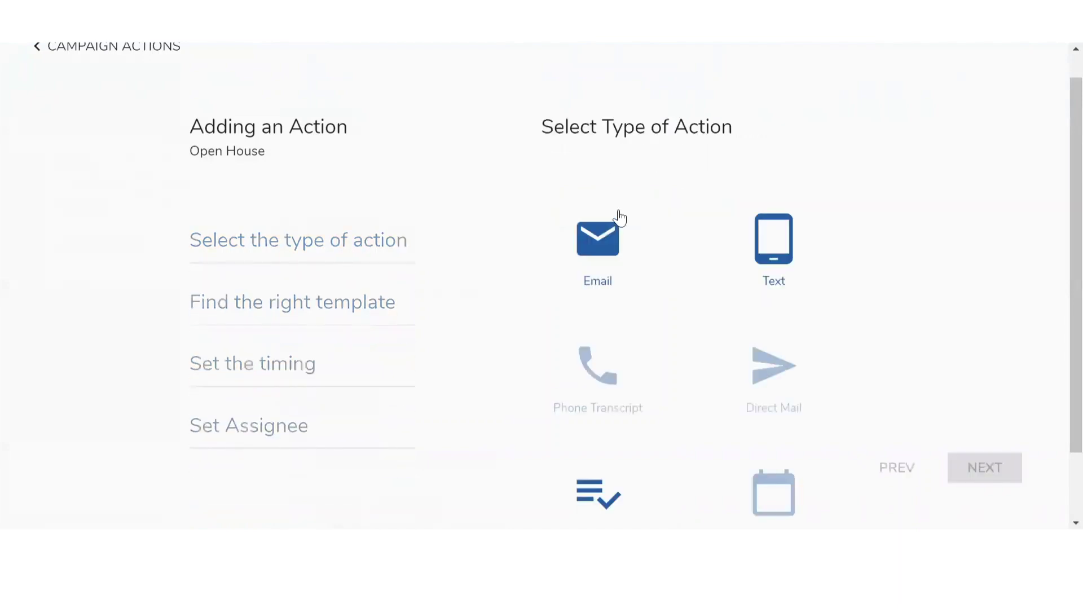
{"action": "left_click", "coordinate": [777, 260]}
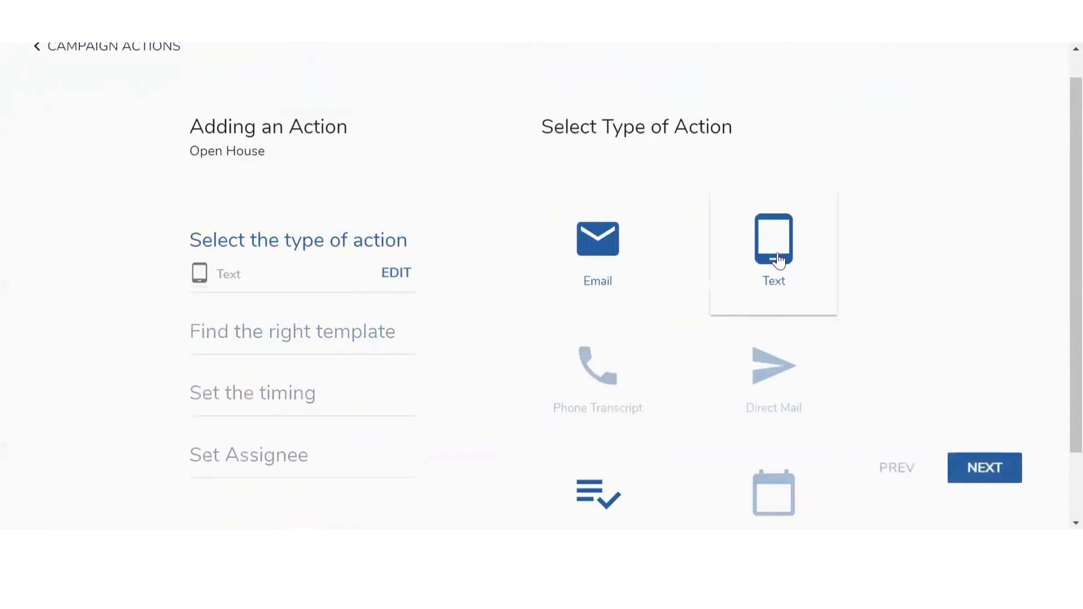
{"action": "left_click", "coordinate": [985, 480]}
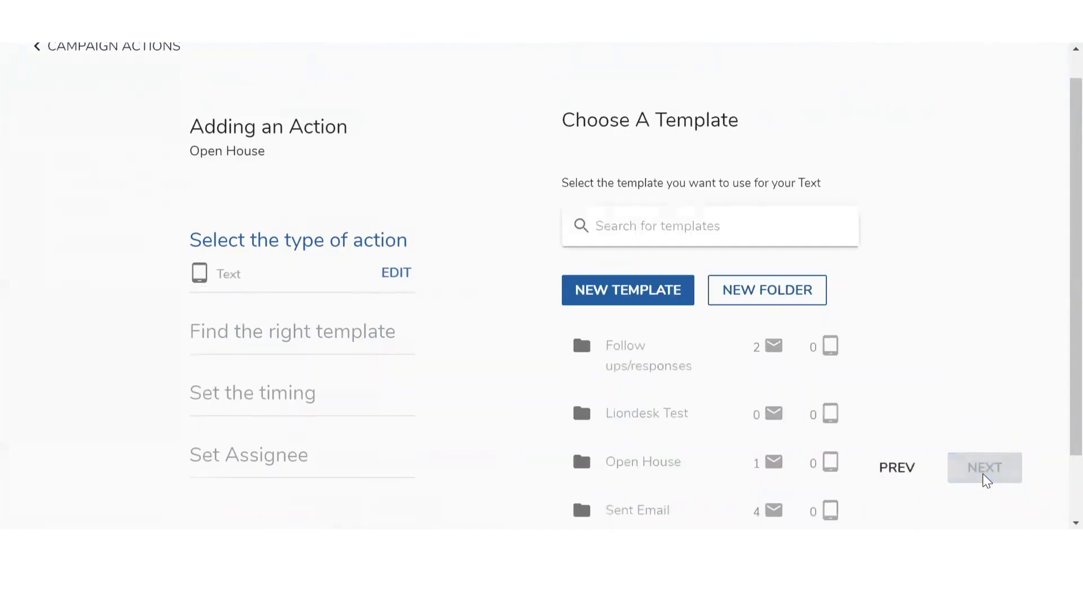
{"action": "scroll", "coordinate": [936, 411], "scroll_direction": "down", "scroll_amount": 2}
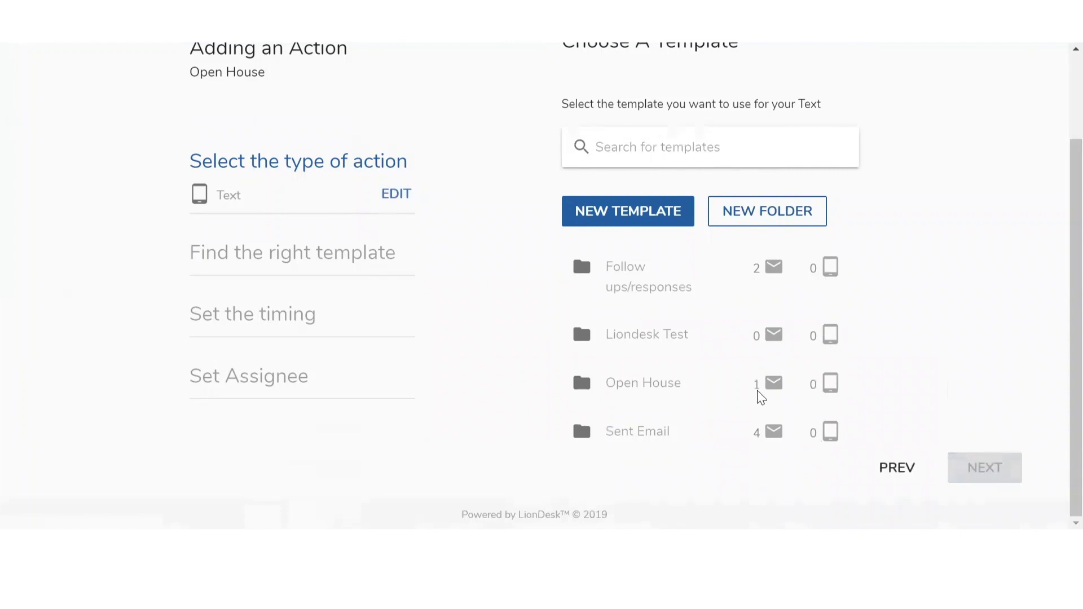
{"action": "left_click", "coordinate": [614, 216]}
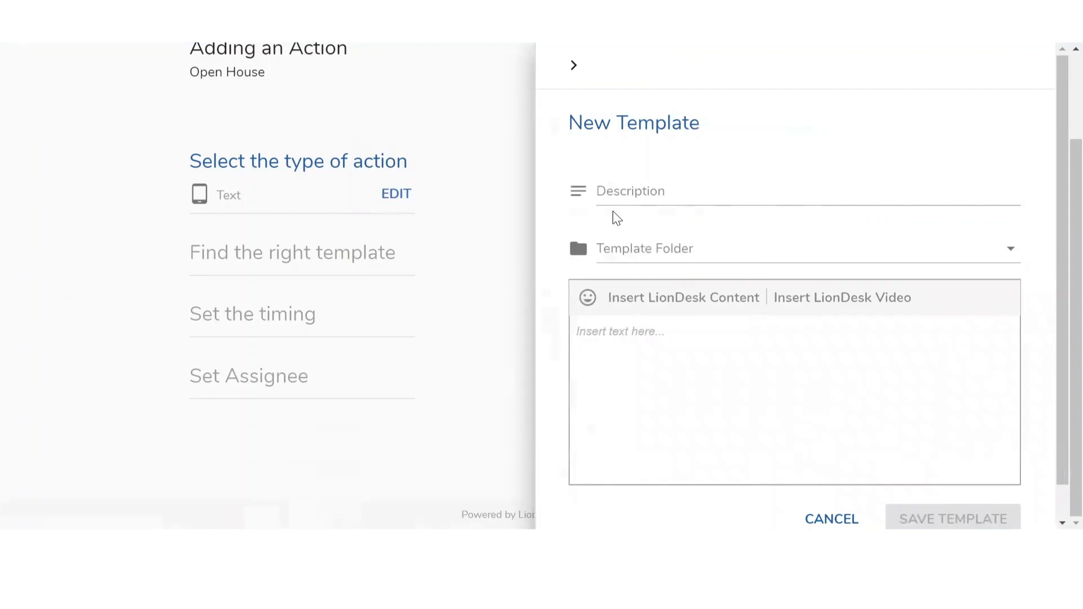
Name the text template 'Text #1 Open House' in the Open House folder, starting its message with 'Hey'
{"action": "left_click", "coordinate": [634, 190]}
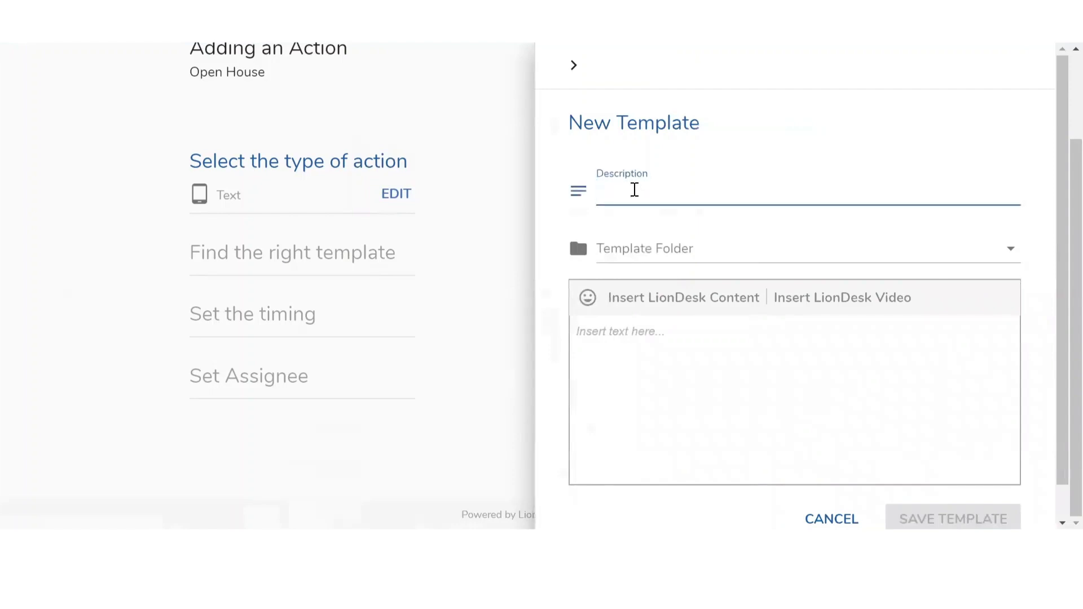
{"action": "type", "text": "Text #12"}
{"action": "key", "text": "BackSpace"}
{"action": "type", "text": "Open House"}
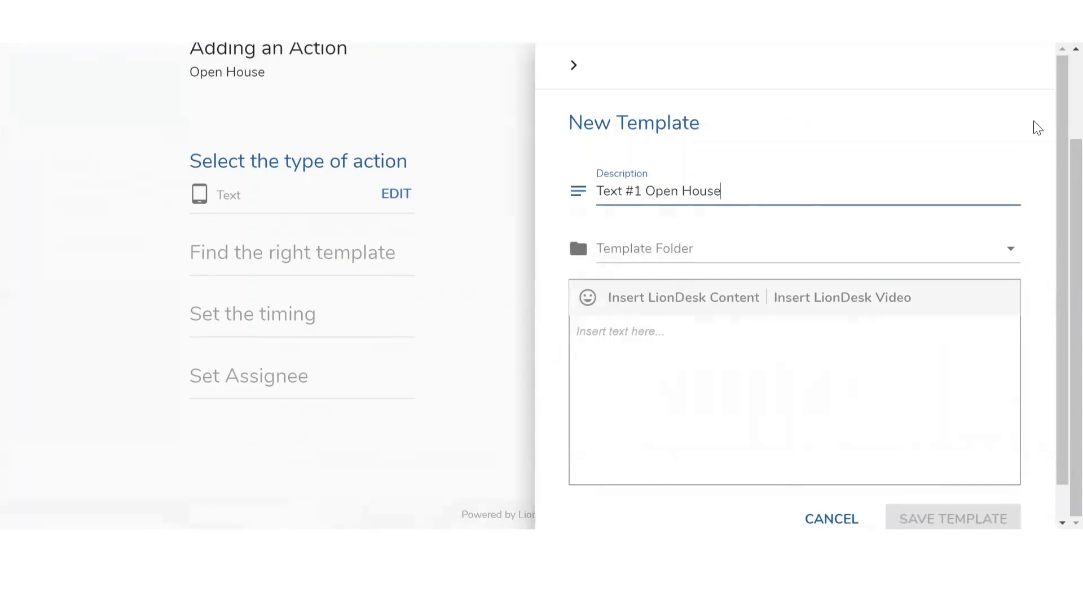
{"action": "left_click", "coordinate": [680, 244]}
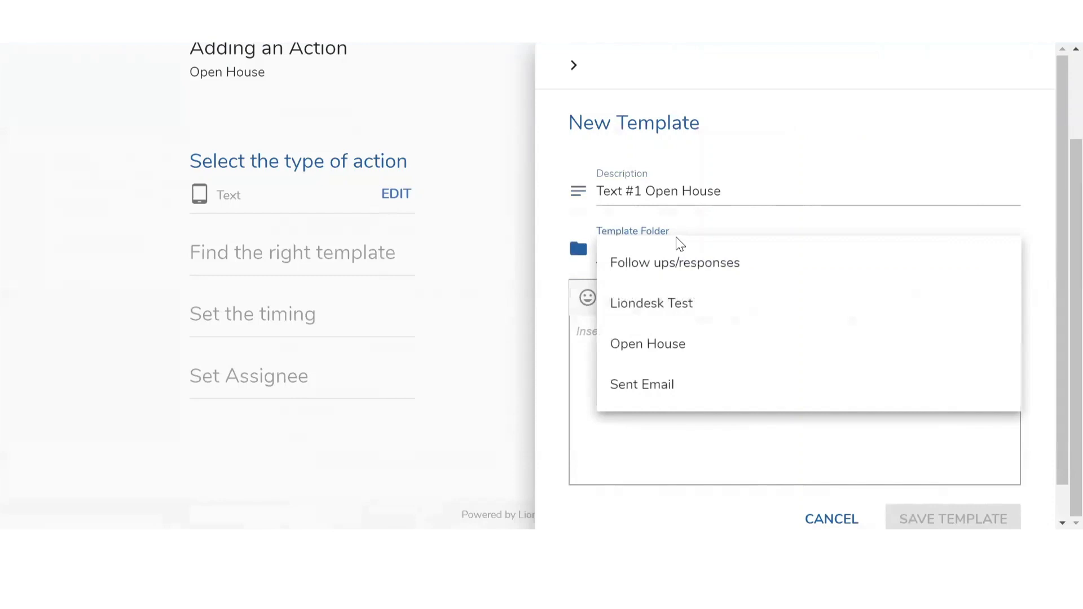
{"action": "left_click", "coordinate": [650, 345]}
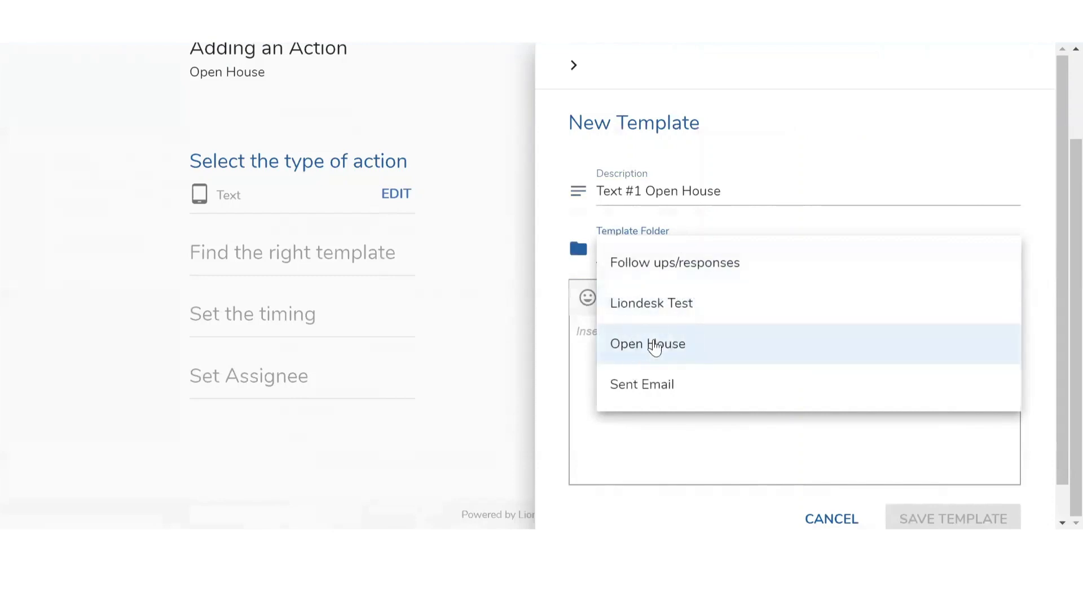
{"action": "left_click", "coordinate": [657, 347]}
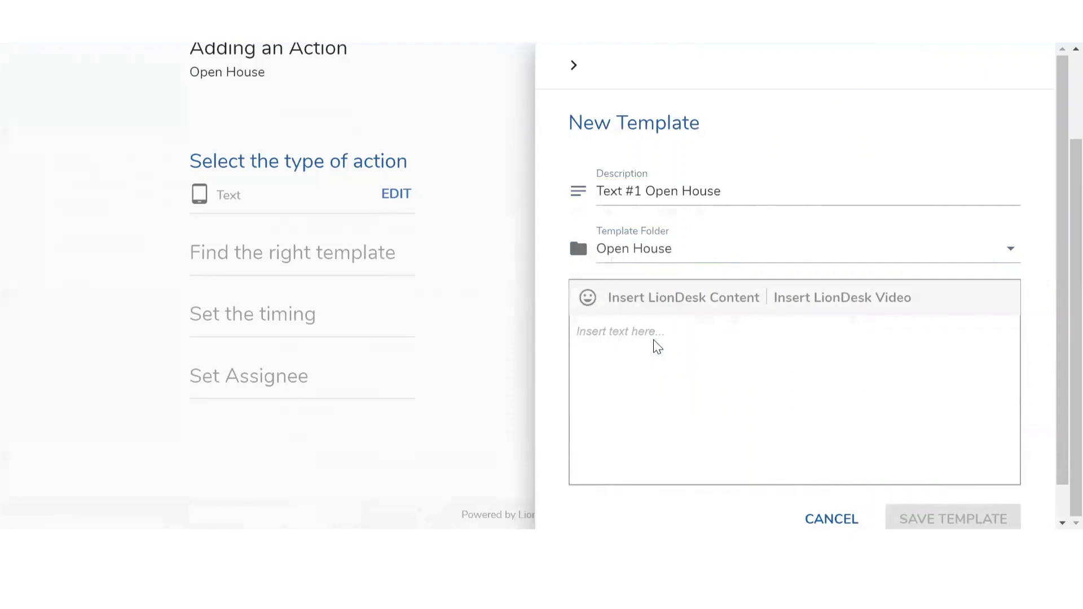
{"action": "type", "text": "Hey"}
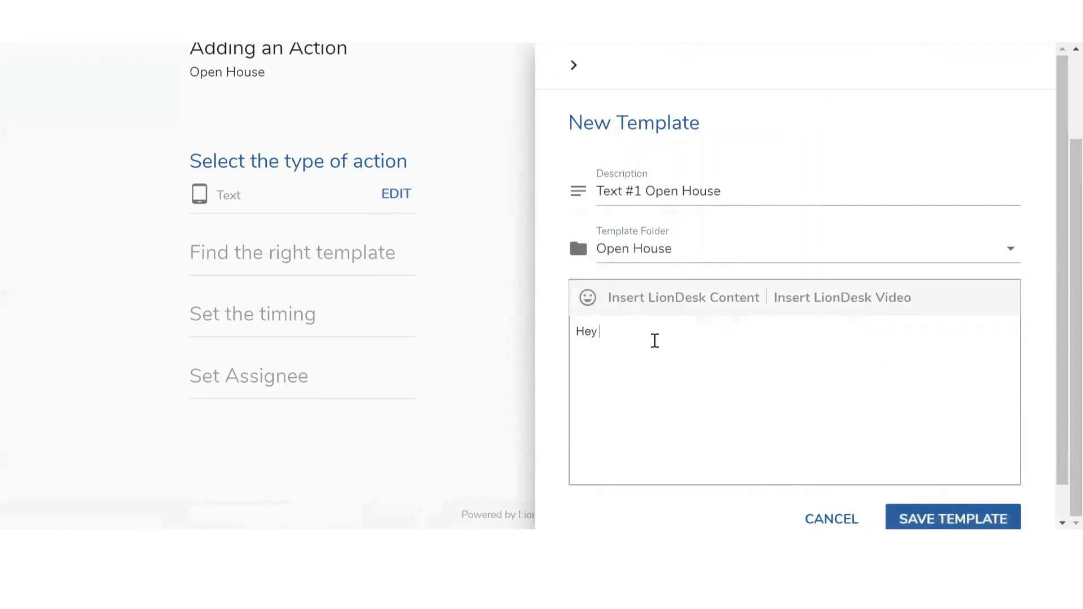
Insert the Contact first name placeholder followed by a comma as the greeting
{"action": "left_click", "coordinate": [654, 307]}
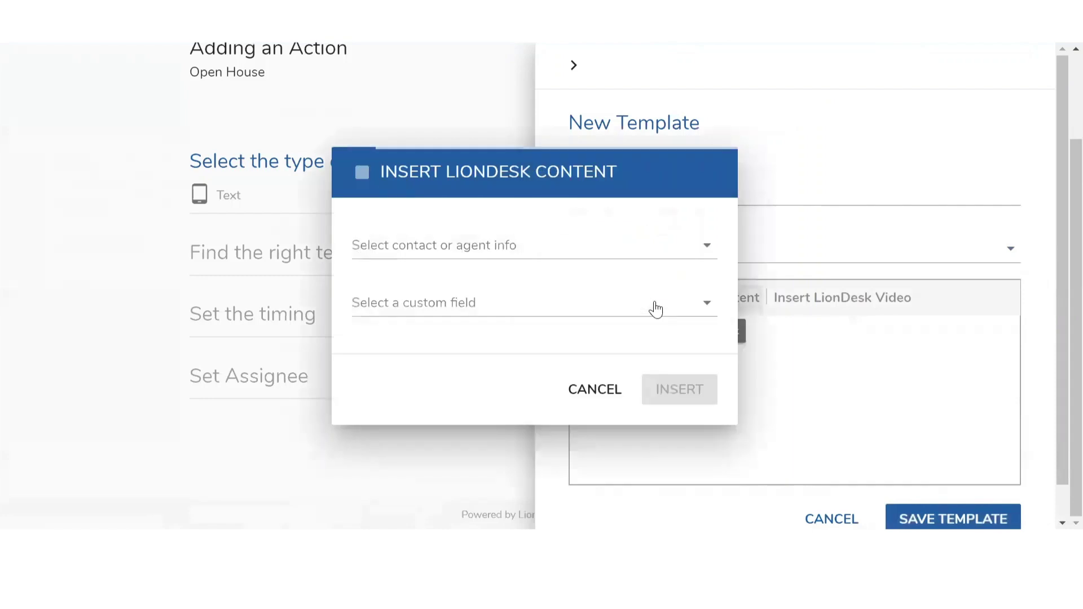
{"action": "left_click", "coordinate": [598, 260]}
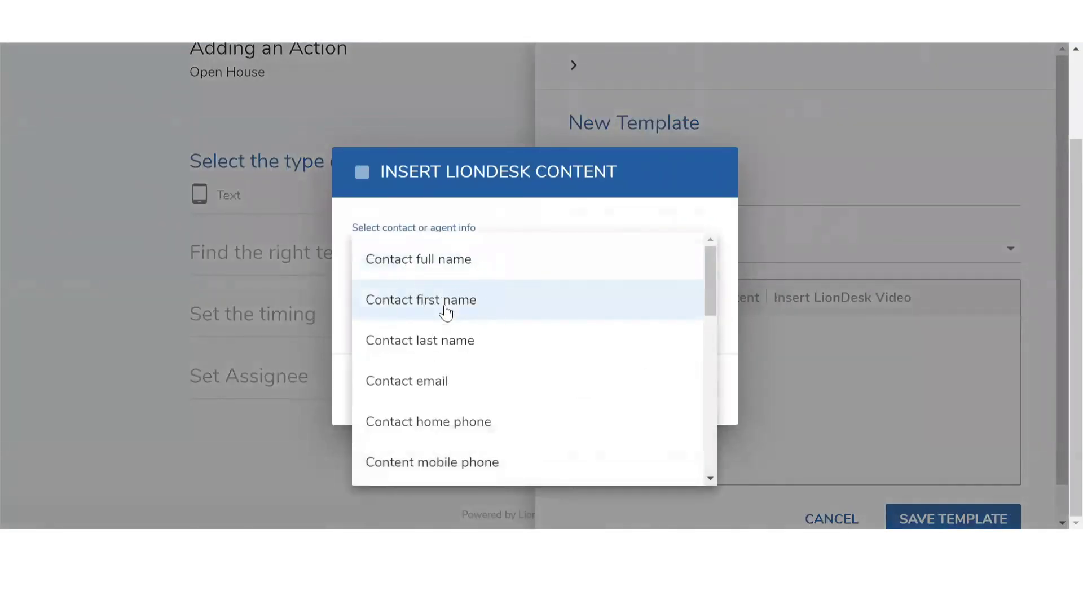
{"action": "left_click", "coordinate": [445, 312]}
{"action": "left_click", "coordinate": [661, 385]}
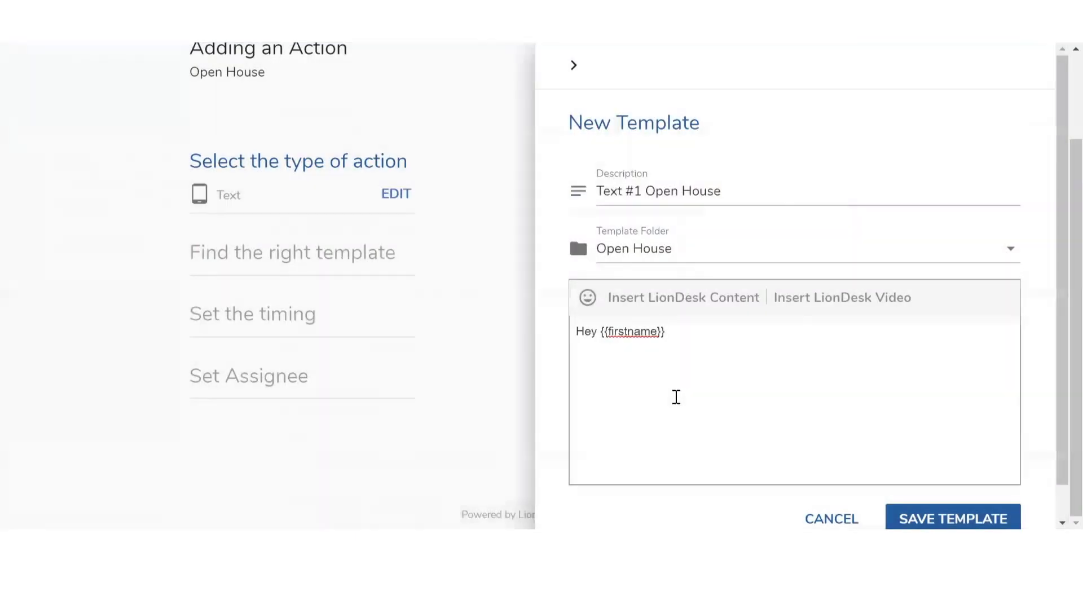
{"action": "type", "text": ","}
Add 'It was great seeing you at the open house. Let me know if you have any questions.' plus a lion emoji
{"action": "key", "text": "Return"}
{"action": "key", "text": "Return"}
{"action": "type", "text": "It was great seeing you"}
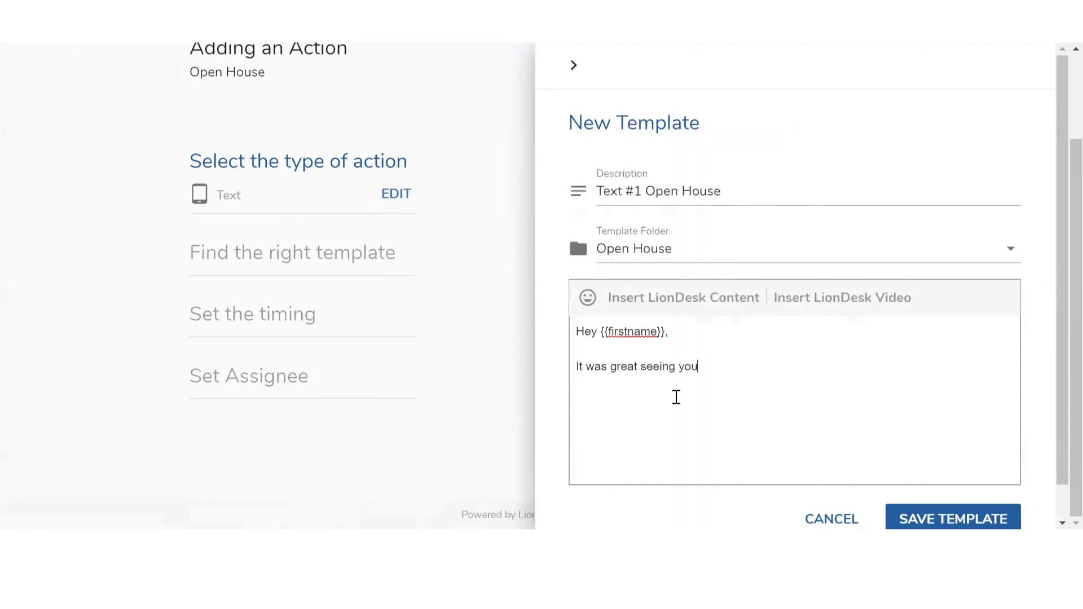
{"action": "type", "text": " at the open house. Let me know if"}
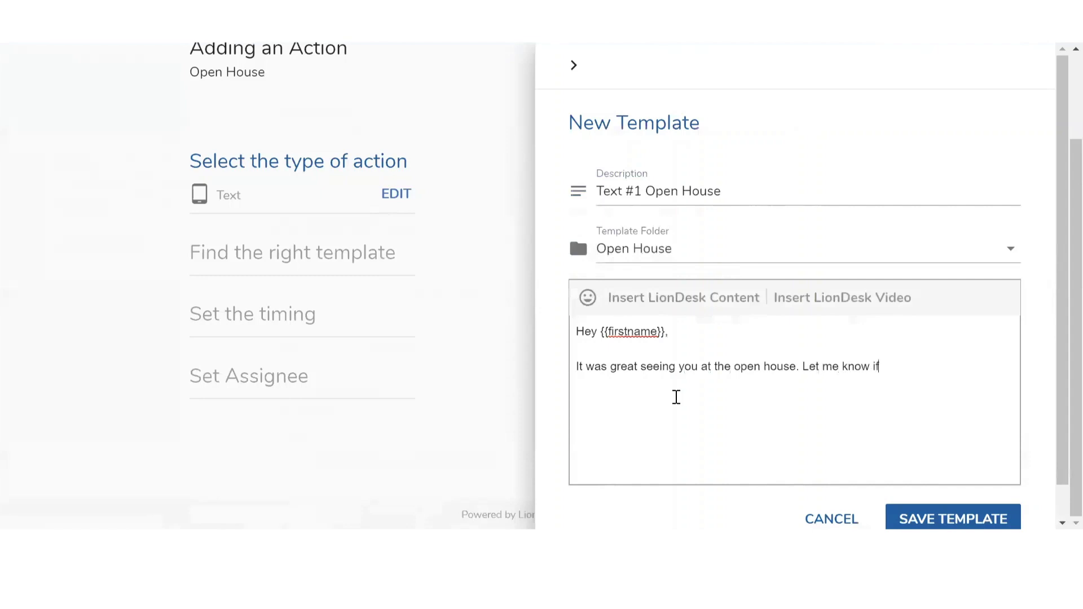
{"action": "type", "text": " you have any questions."}
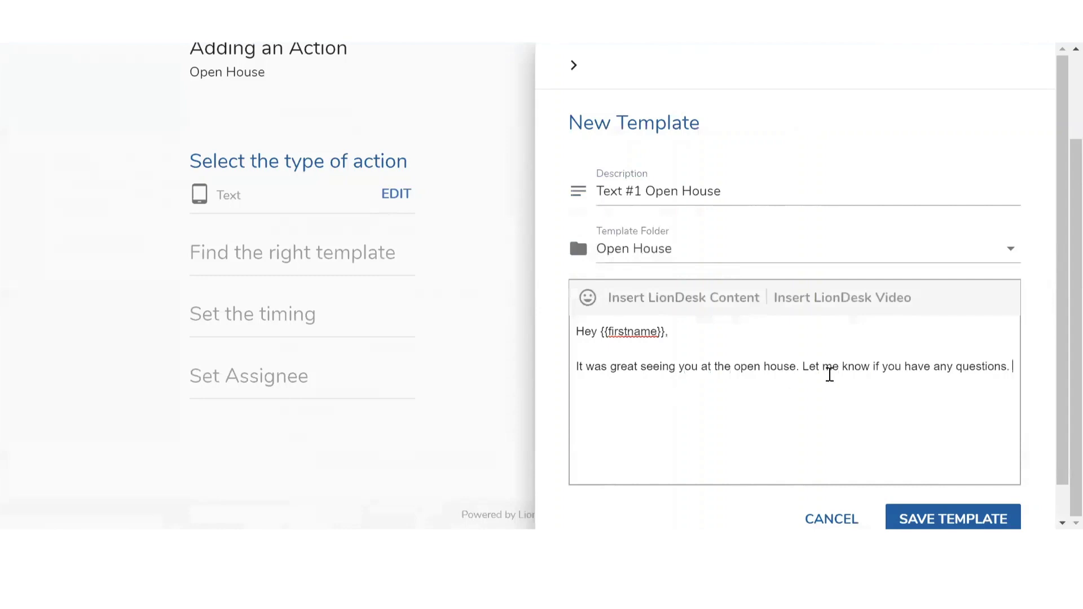
{"action": "left_click", "coordinate": [588, 299]}
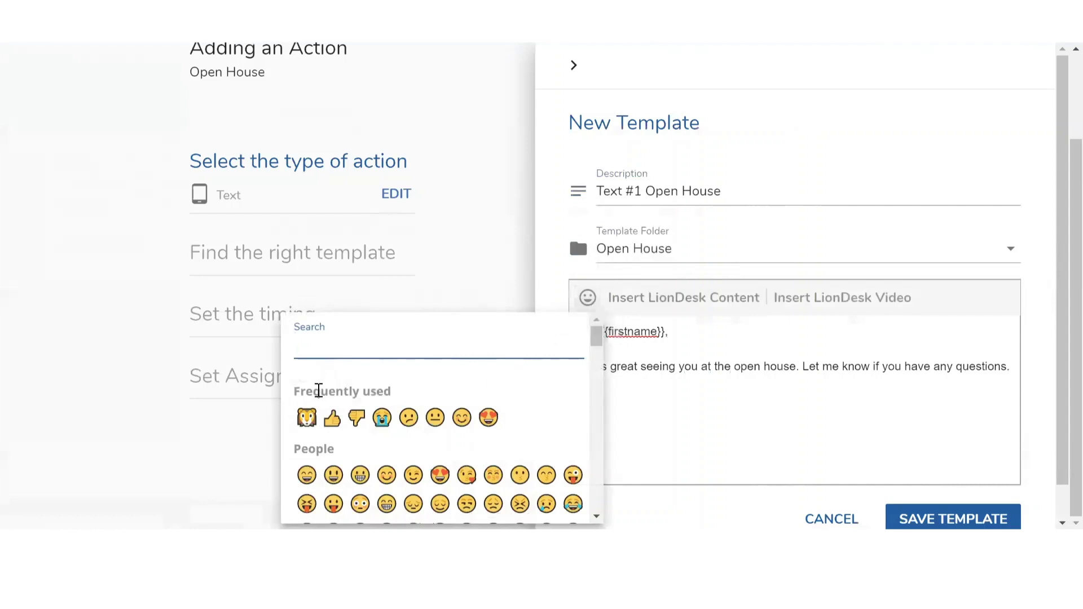
{"action": "left_click", "coordinate": [307, 417]}
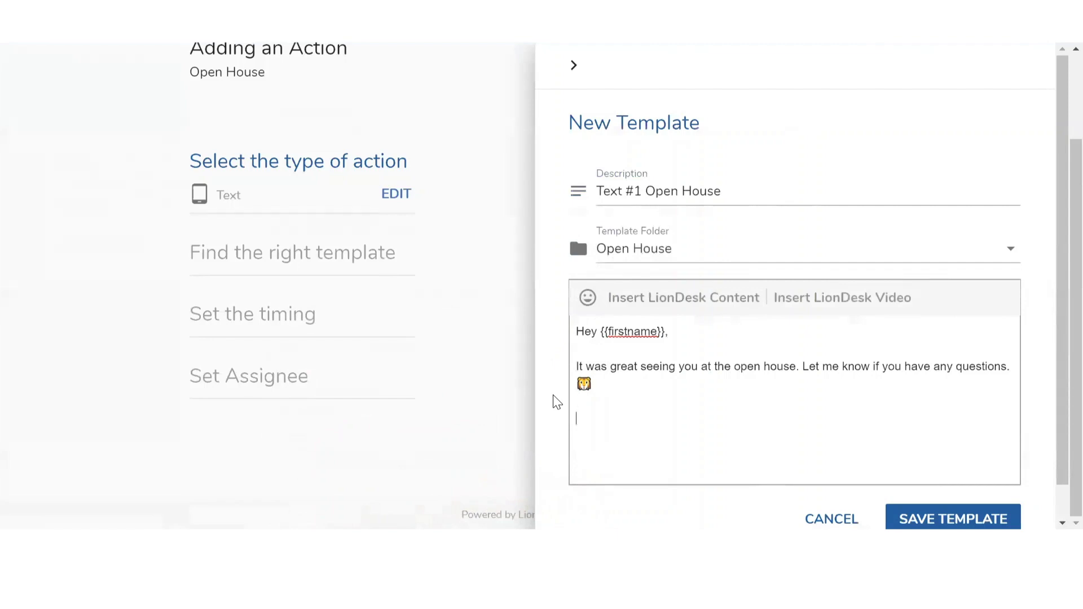
Attach the first welcome video from the LionDesk video library to the message
{"action": "left_click", "coordinate": [831, 299]}
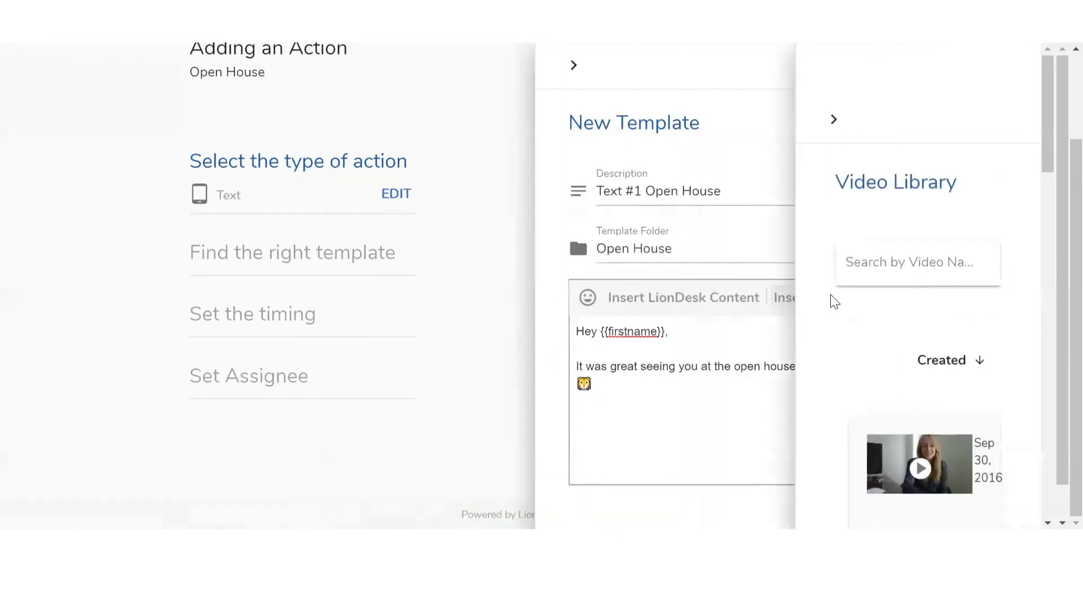
{"action": "scroll", "coordinate": [933, 230], "scroll_direction": "down", "scroll_amount": 5}
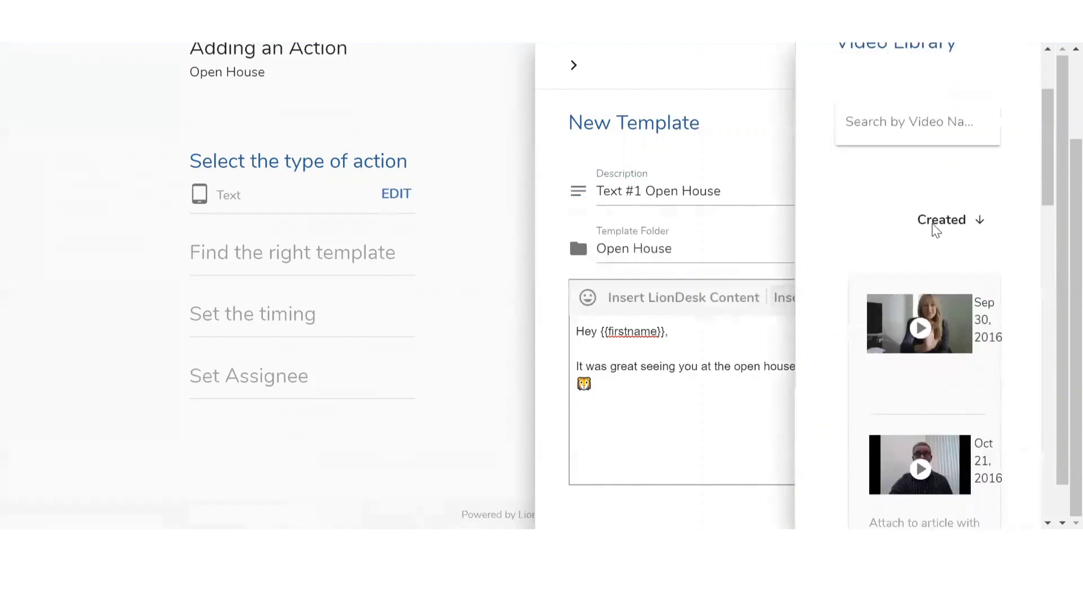
{"action": "left_click", "coordinate": [935, 294]}
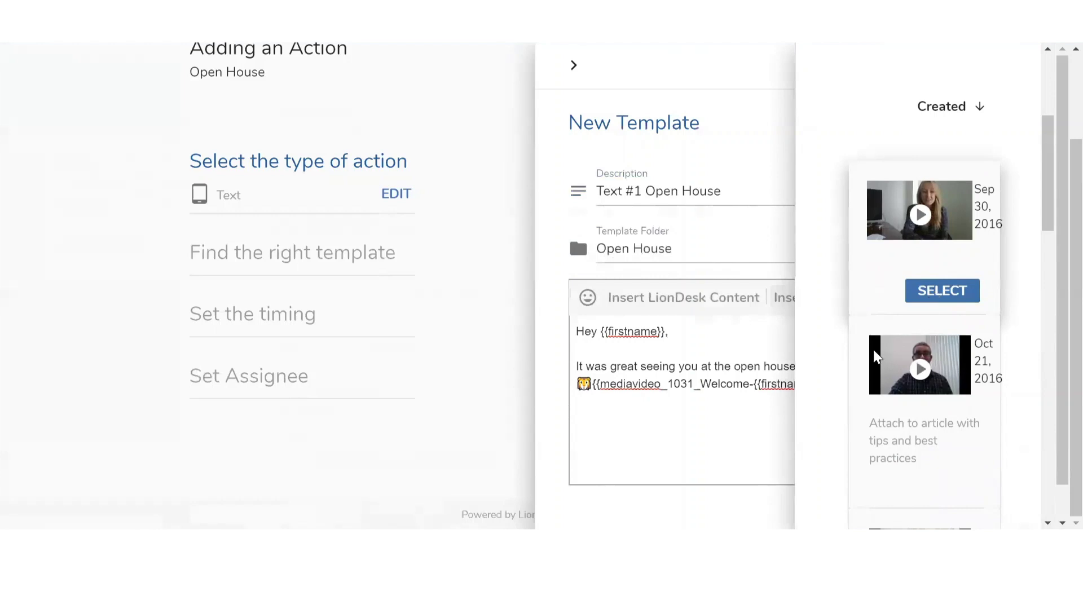
Save the message as the Text #1 Open House template and select it from the Open House folder
{"action": "scroll", "coordinate": [868, 390], "scroll_direction": "down", "scroll_amount": 1}
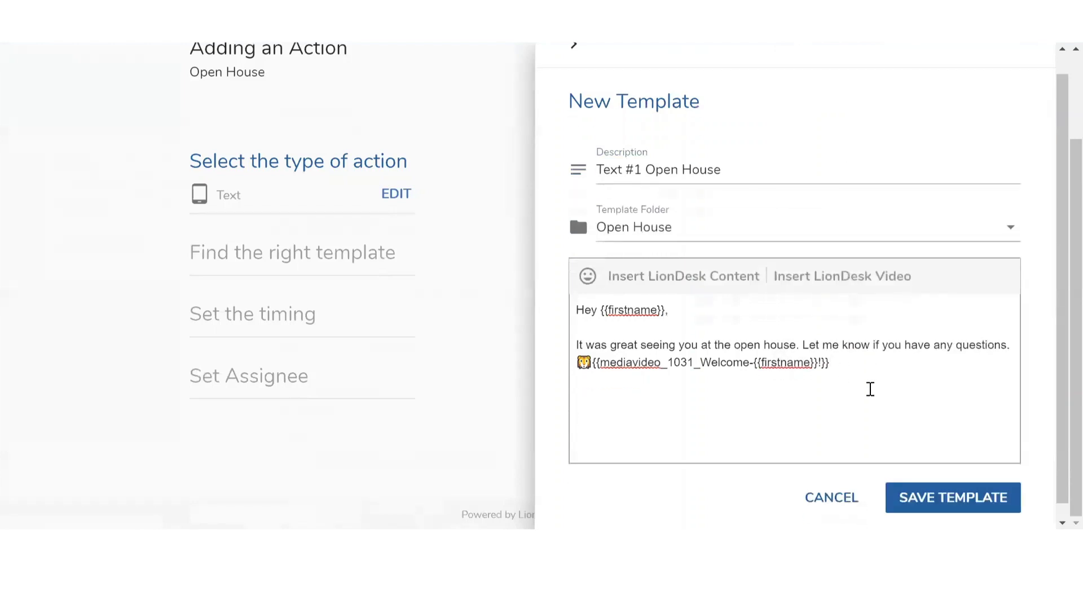
{"action": "left_click", "coordinate": [982, 484]}
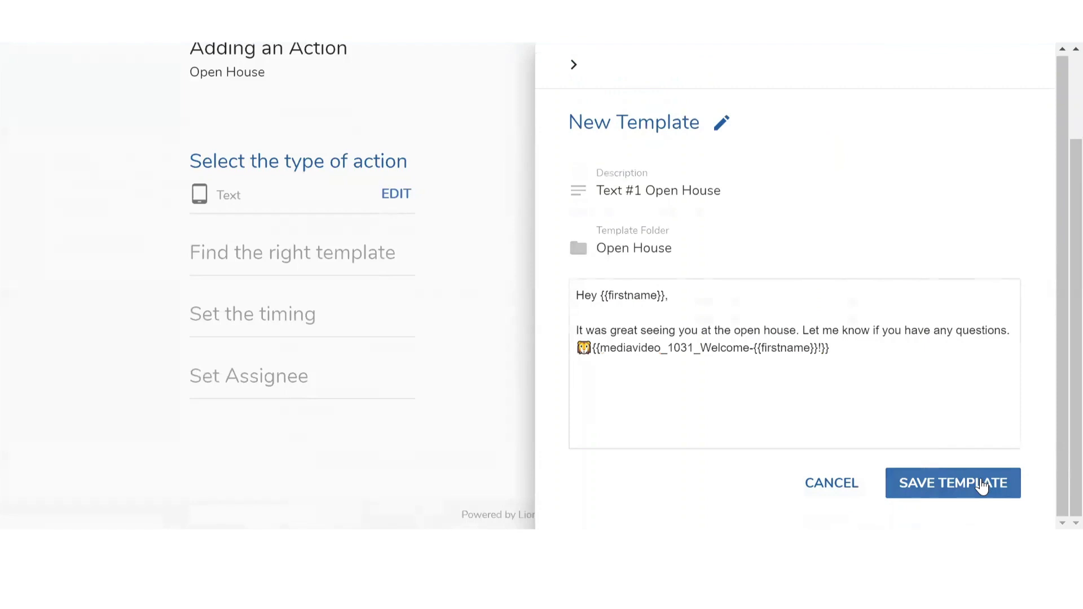
{"action": "left_click", "coordinate": [982, 485]}
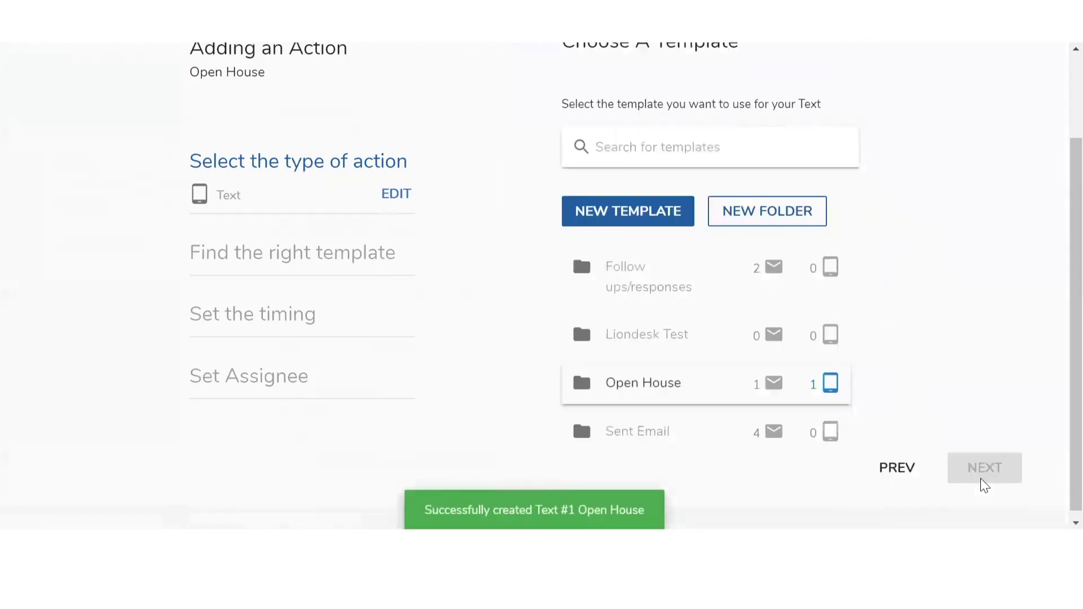
{"action": "left_click", "coordinate": [674, 384]}
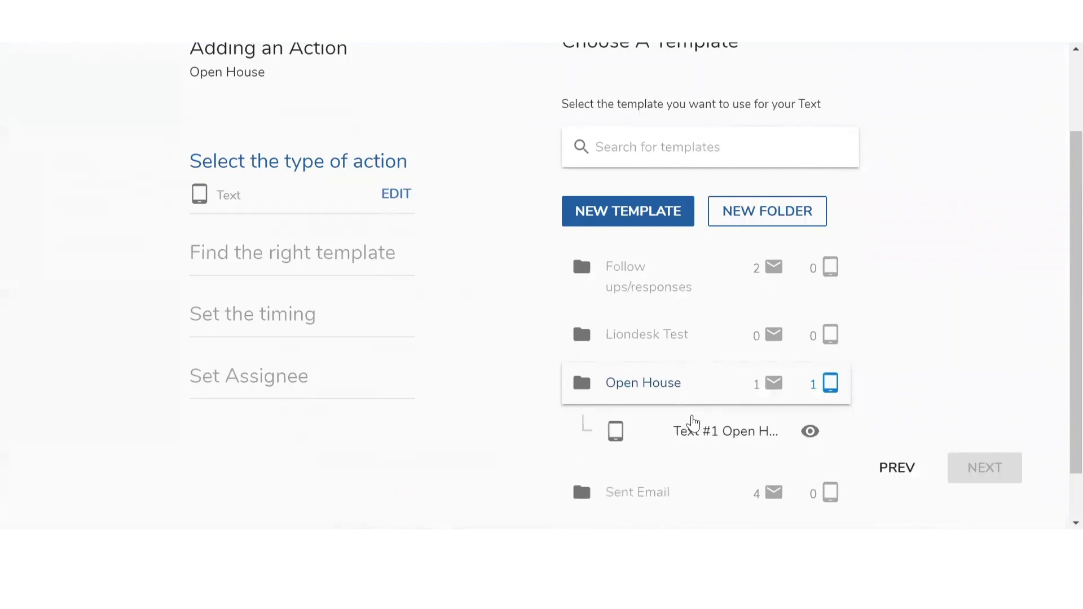
{"action": "left_click", "coordinate": [697, 438]}
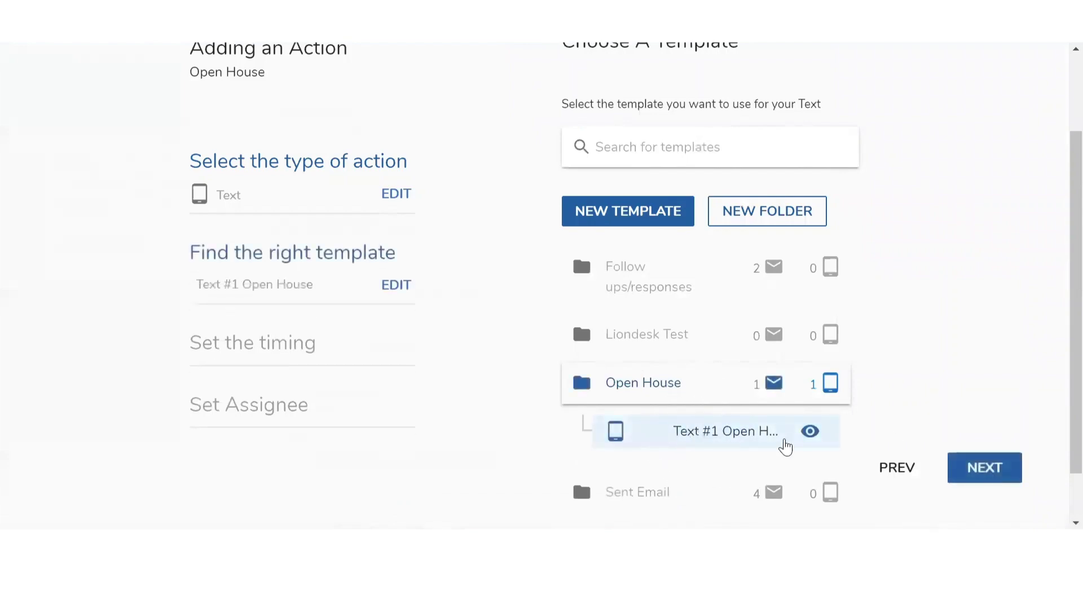
{"action": "left_click", "coordinate": [991, 478]}
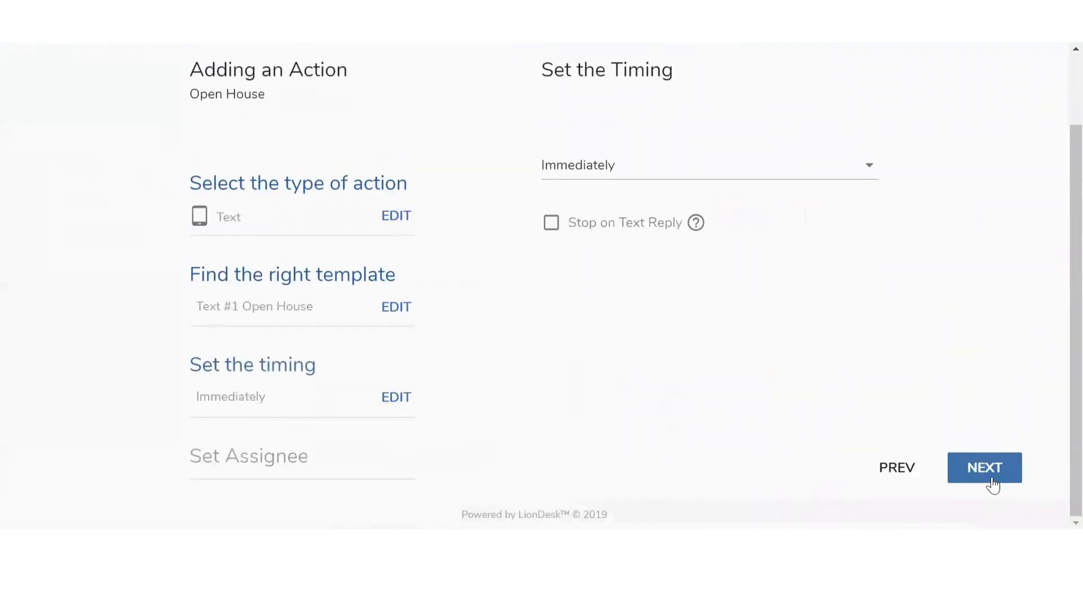
Delay the text action by day and time: 1 day at 10:00 am
{"action": "left_click", "coordinate": [605, 177]}
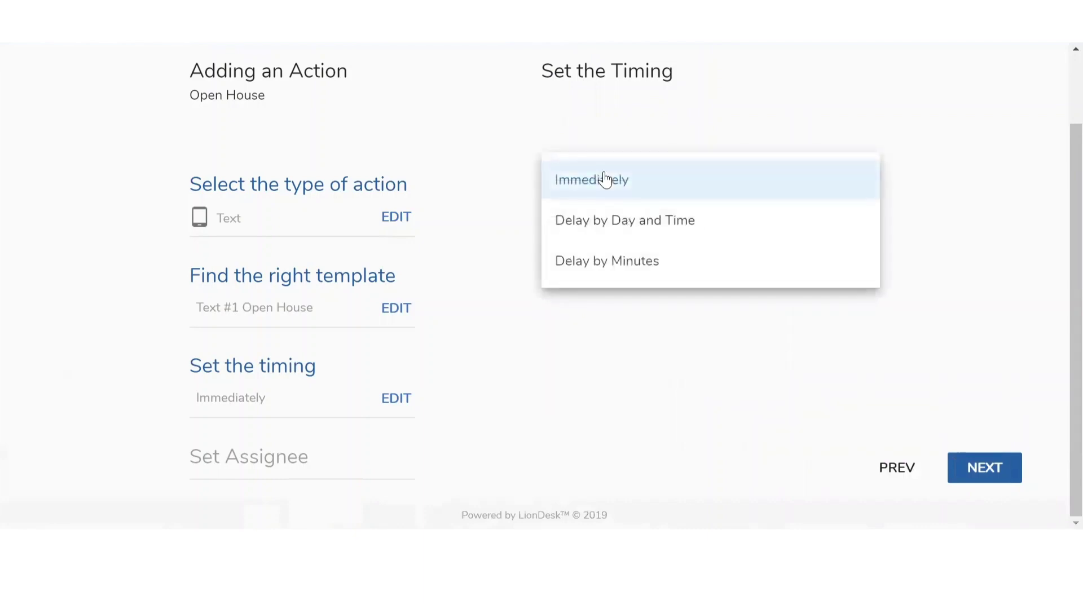
{"action": "left_click", "coordinate": [606, 229]}
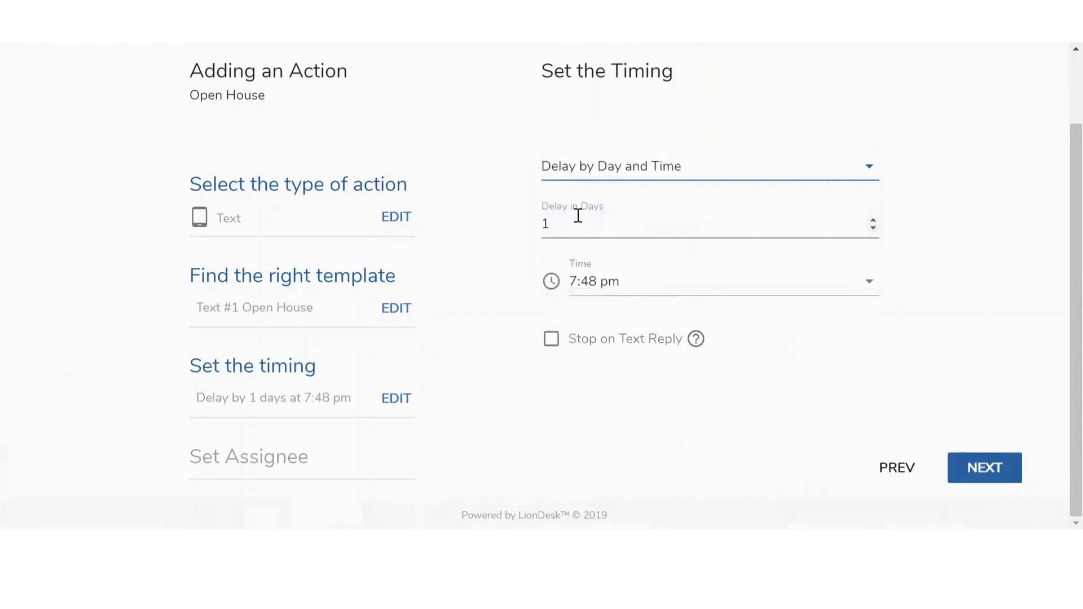
{"action": "left_click", "coordinate": [636, 281]}
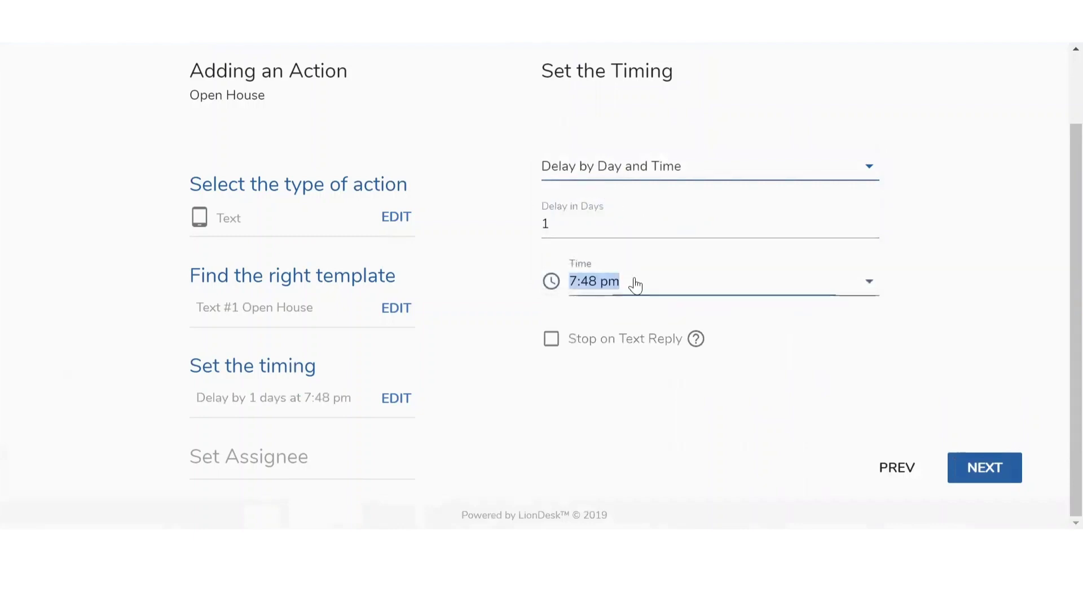
{"action": "scroll", "coordinate": [655, 412], "scroll_direction": "down", "scroll_amount": 5}
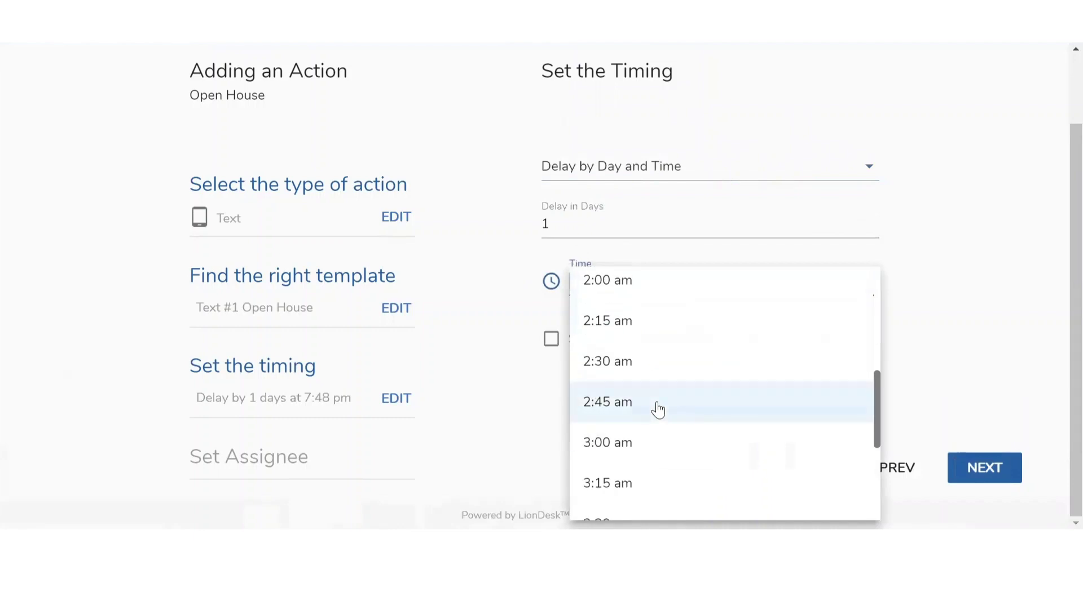
{"action": "scroll", "coordinate": [658, 411], "scroll_direction": "down", "scroll_amount": 16}
{"action": "scroll", "coordinate": [658, 407], "scroll_direction": "down", "scroll_amount": 3}
{"action": "left_click", "coordinate": [637, 374]}
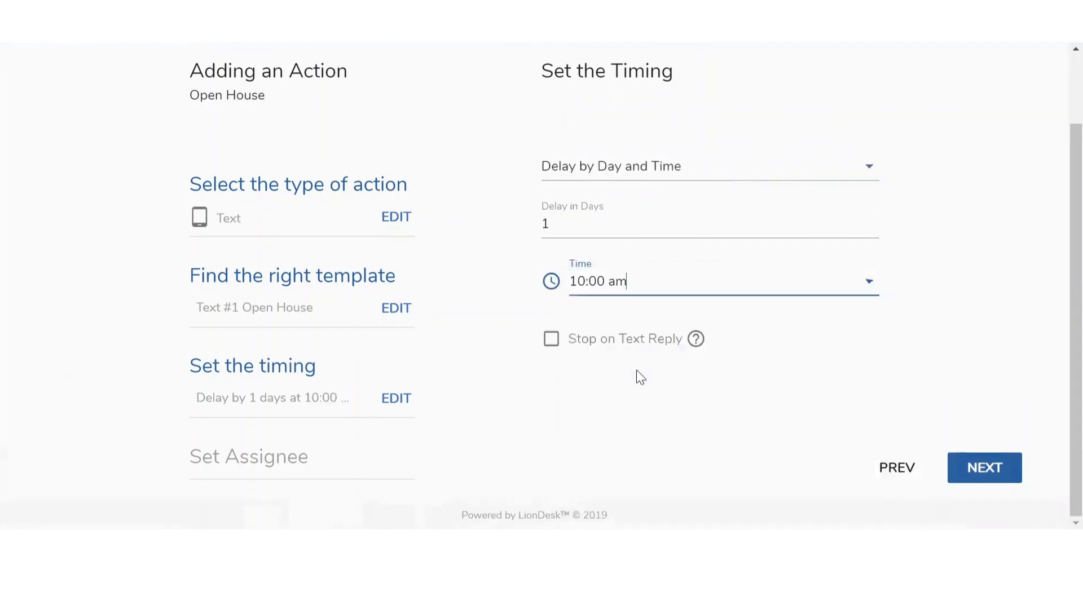
Enable Stop on Text Reply and advance to the assignee step showing Me
{"action": "left_click", "coordinate": [557, 348]}
{"action": "left_click", "coordinate": [552, 340]}
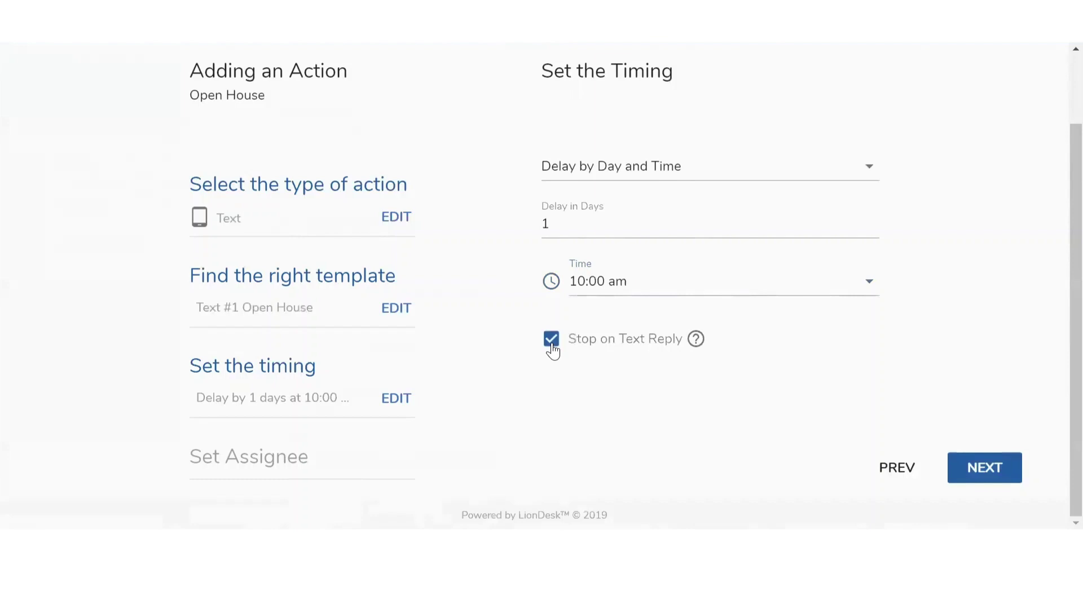
{"action": "left_click", "coordinate": [980, 475]}
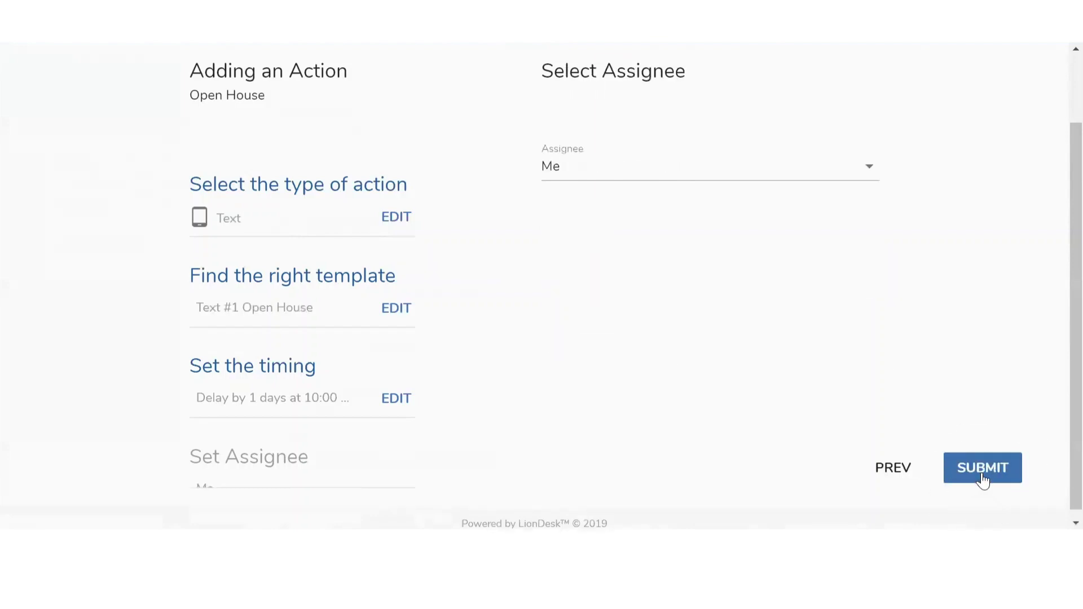
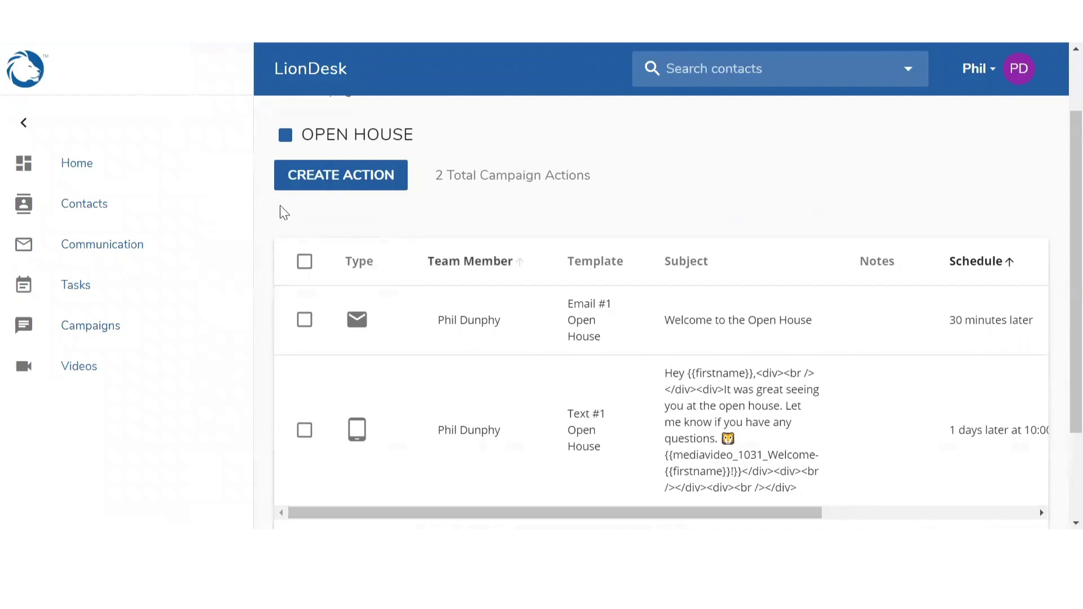
Open the Contacts page listing all 59 contacts
{"action": "left_click", "coordinate": [129, 211]}
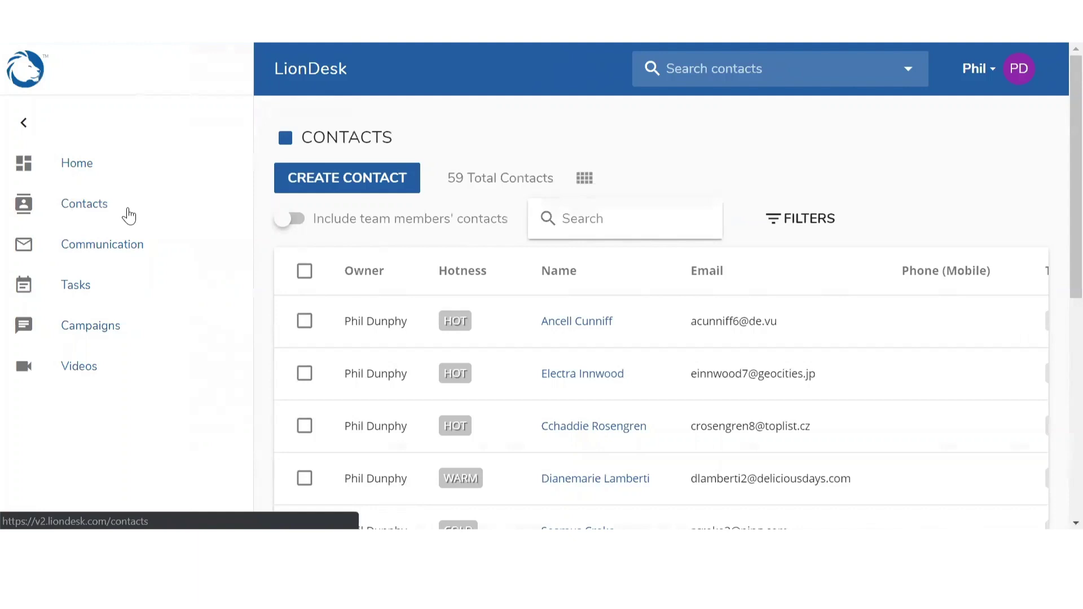
Check the first three HOT contacts and two WARM contacts lower in the list
{"action": "left_click", "coordinate": [304, 272]}
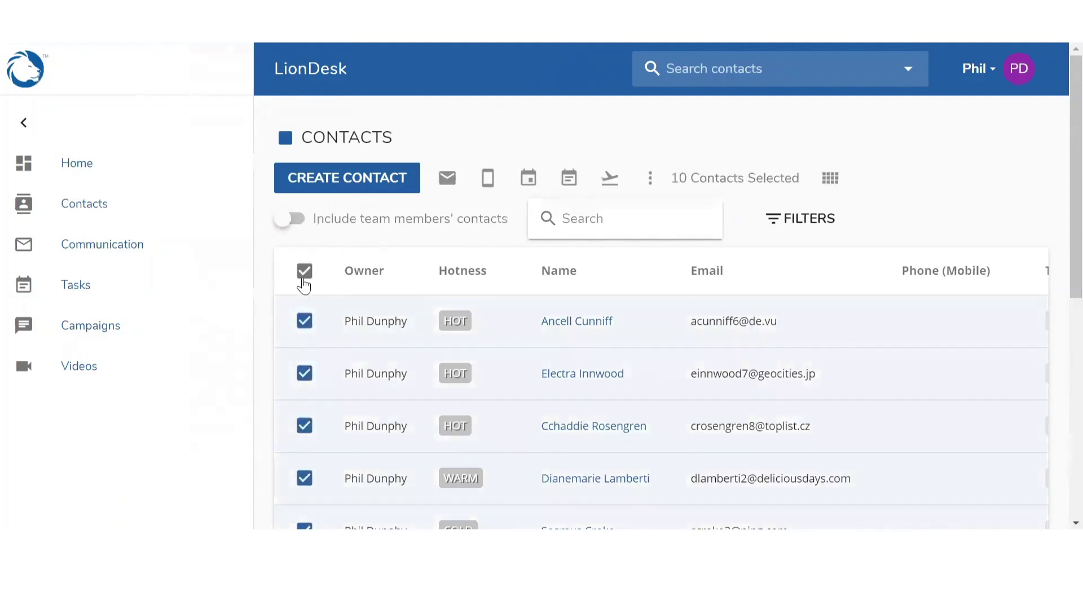
{"action": "left_click", "coordinate": [304, 272]}
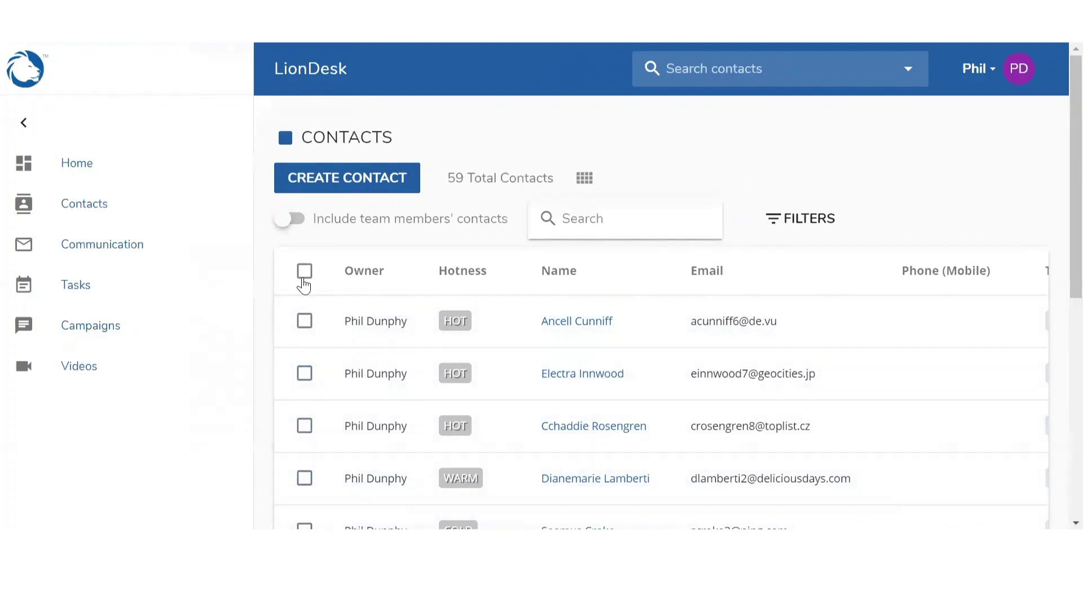
{"action": "left_click", "coordinate": [304, 322]}
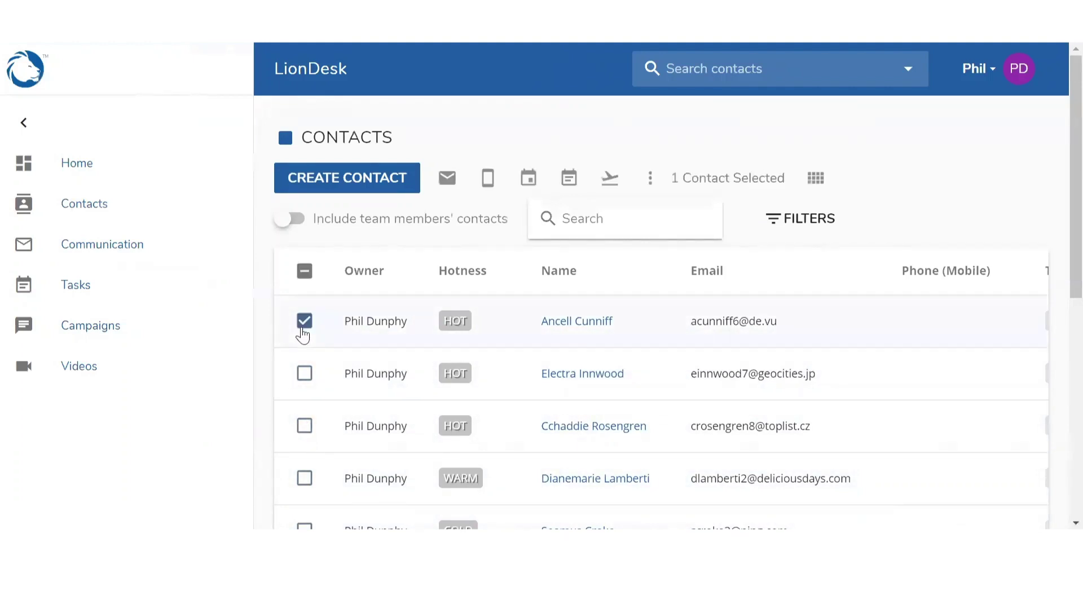
{"action": "left_click", "coordinate": [305, 373]}
{"action": "left_click", "coordinate": [305, 427]}
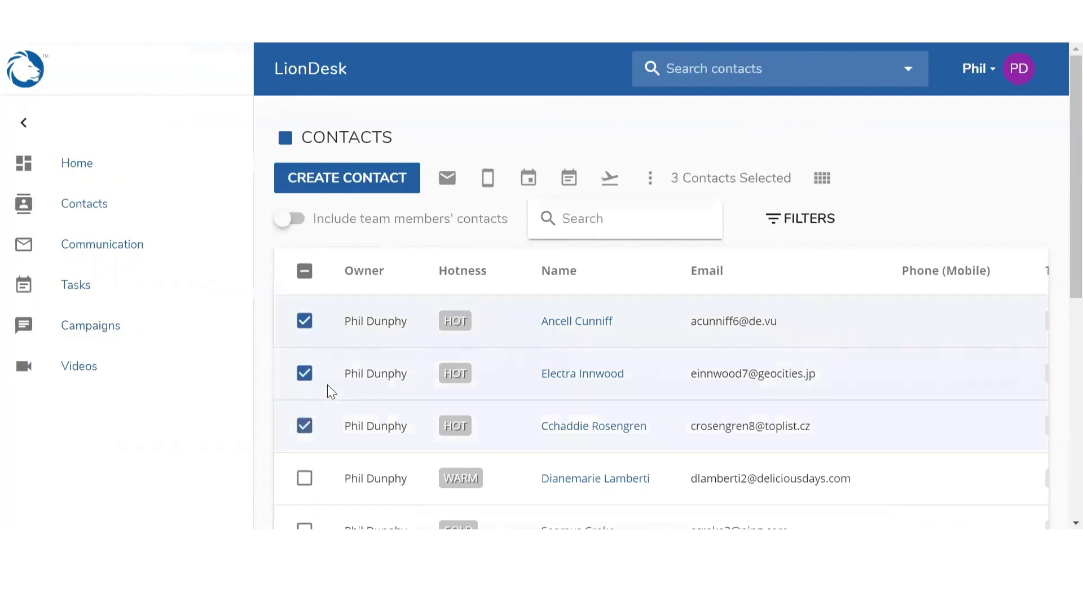
{"action": "scroll", "coordinate": [329, 387], "scroll_direction": "down", "scroll_amount": 3}
{"action": "scroll", "coordinate": [335, 347], "scroll_direction": "down", "scroll_amount": 4}
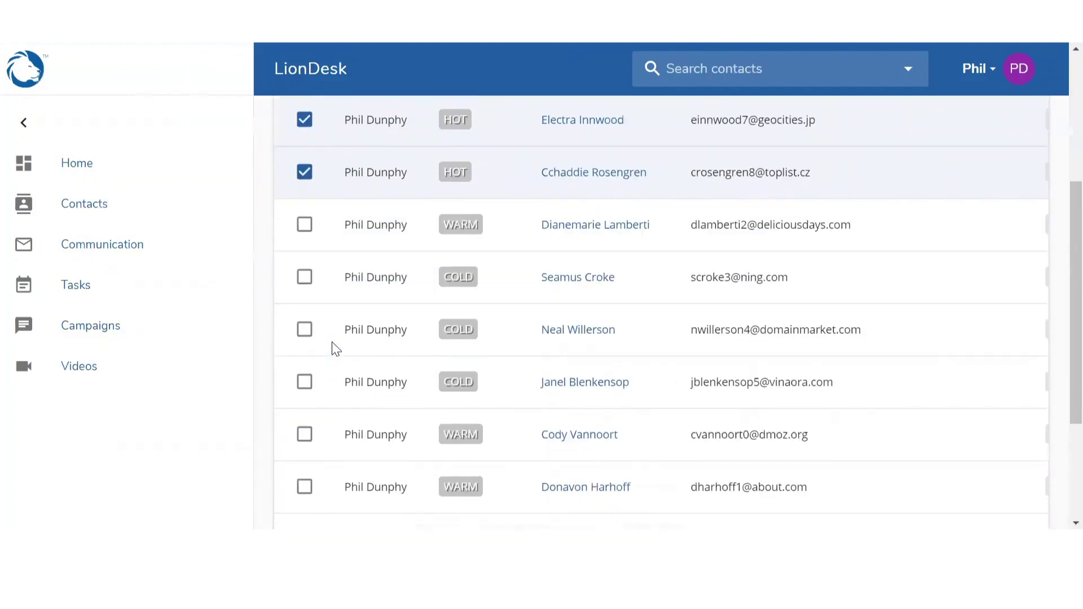
{"action": "left_click", "coordinate": [304, 350]}
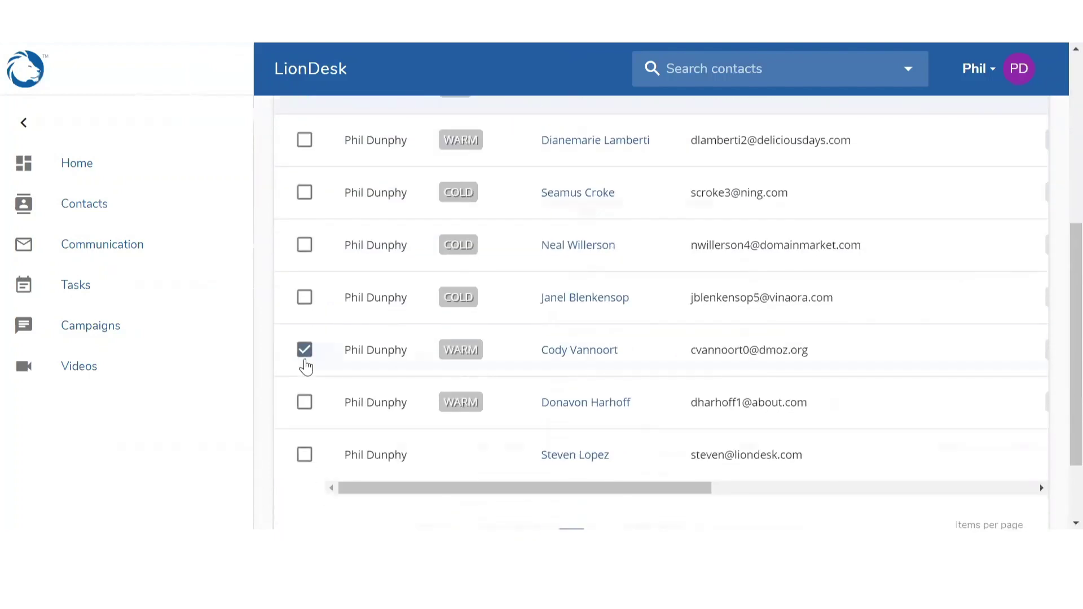
{"action": "left_click", "coordinate": [305, 402]}
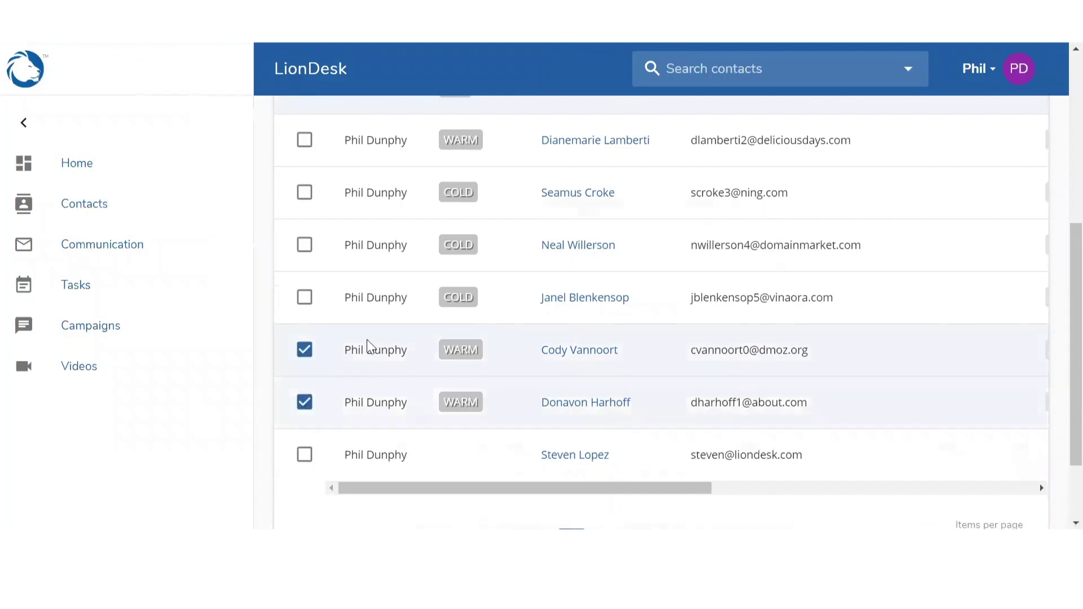
{"action": "scroll", "coordinate": [370, 339], "scroll_direction": "up", "scroll_amount": 5}
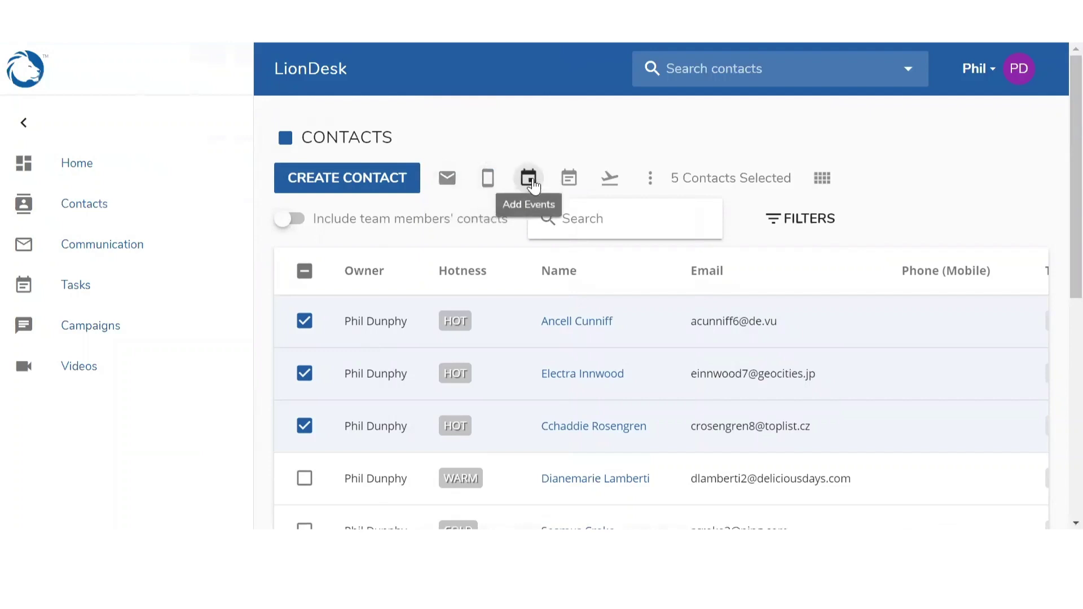
Start the Open House campaign for the five checked contacts
{"action": "left_click", "coordinate": [610, 180]}
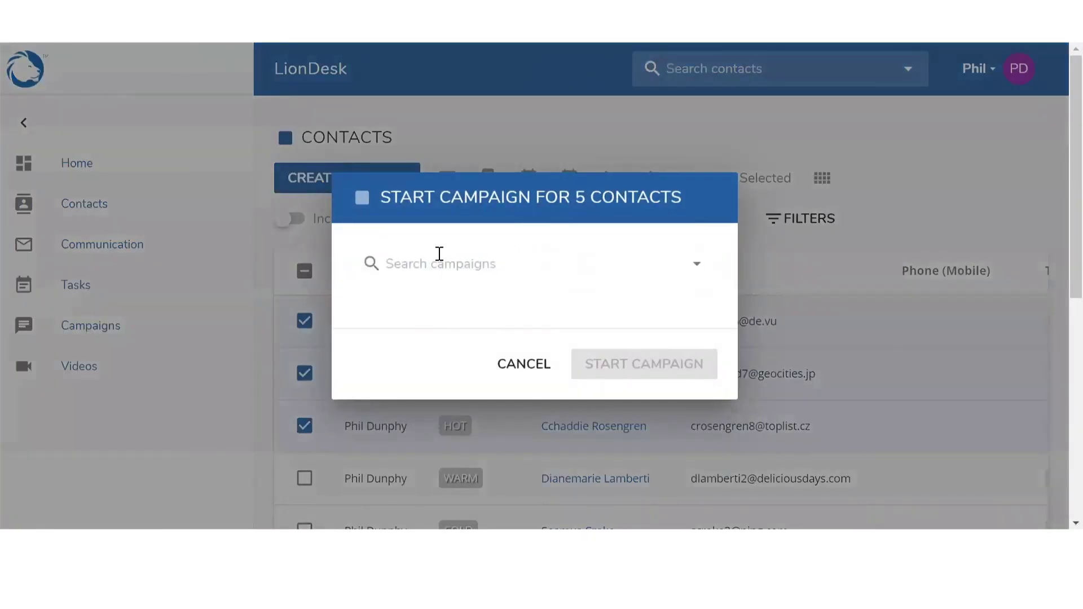
{"action": "left_click", "coordinate": [415, 266]}
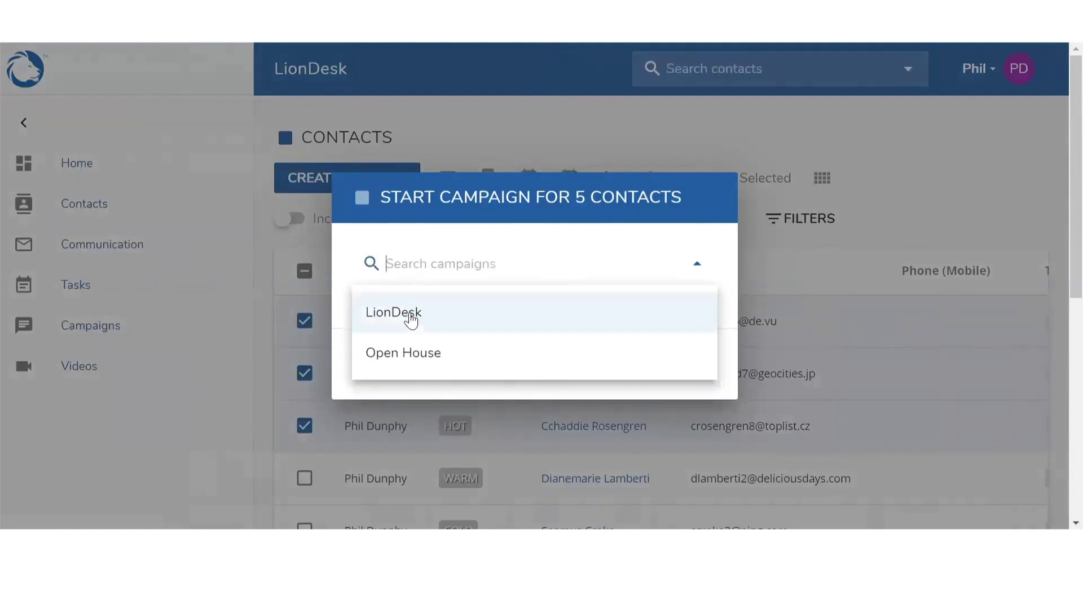
{"action": "left_click", "coordinate": [408, 356]}
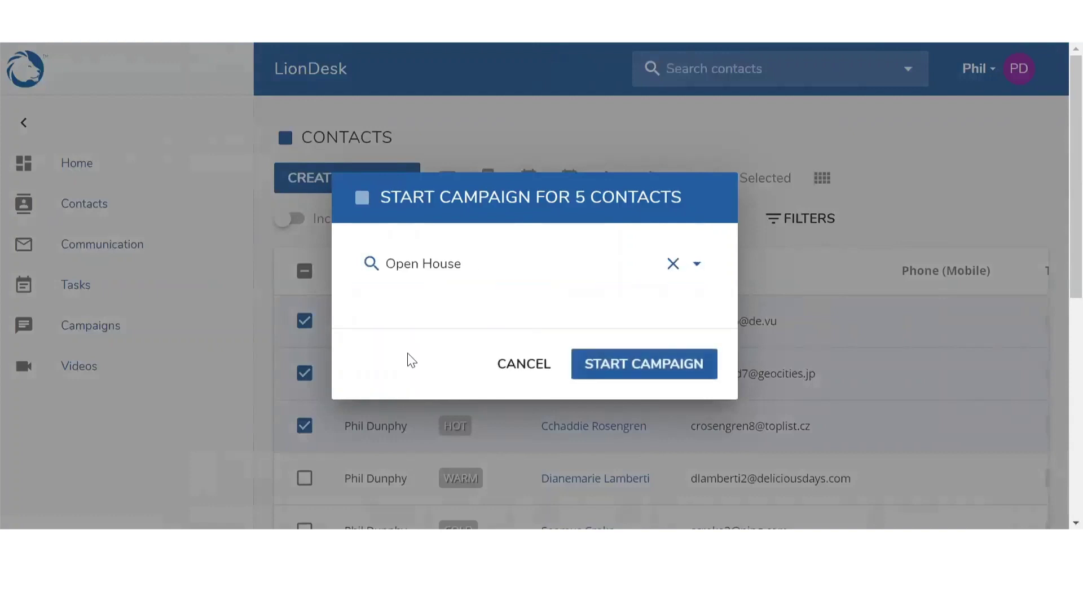
{"action": "left_click", "coordinate": [623, 375]}
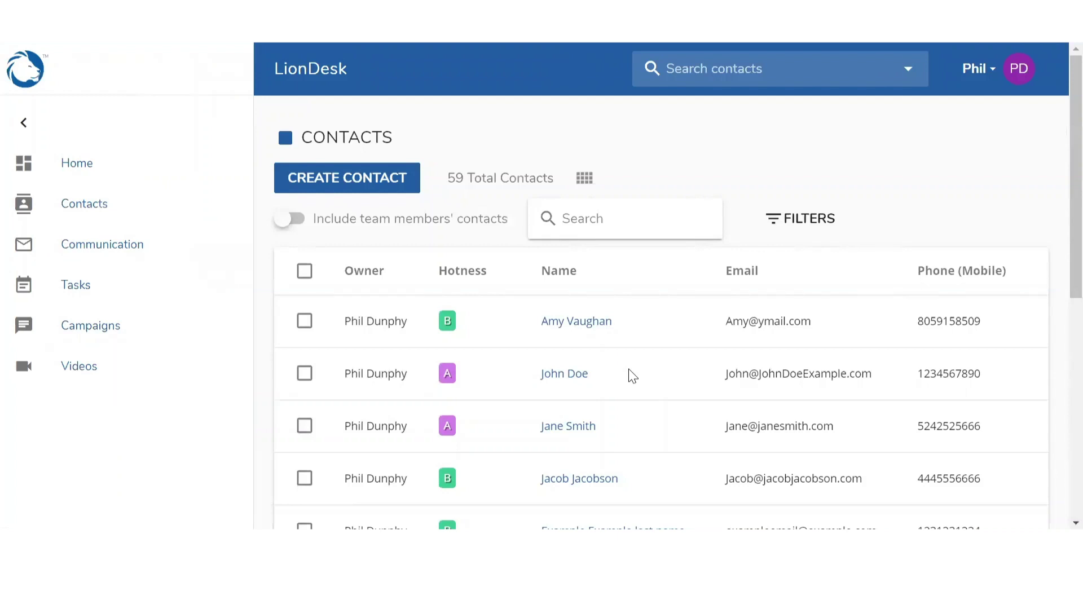
Show the Text2Sell short codes list under Communication, including THANKS
{"action": "left_click", "coordinate": [87, 247]}
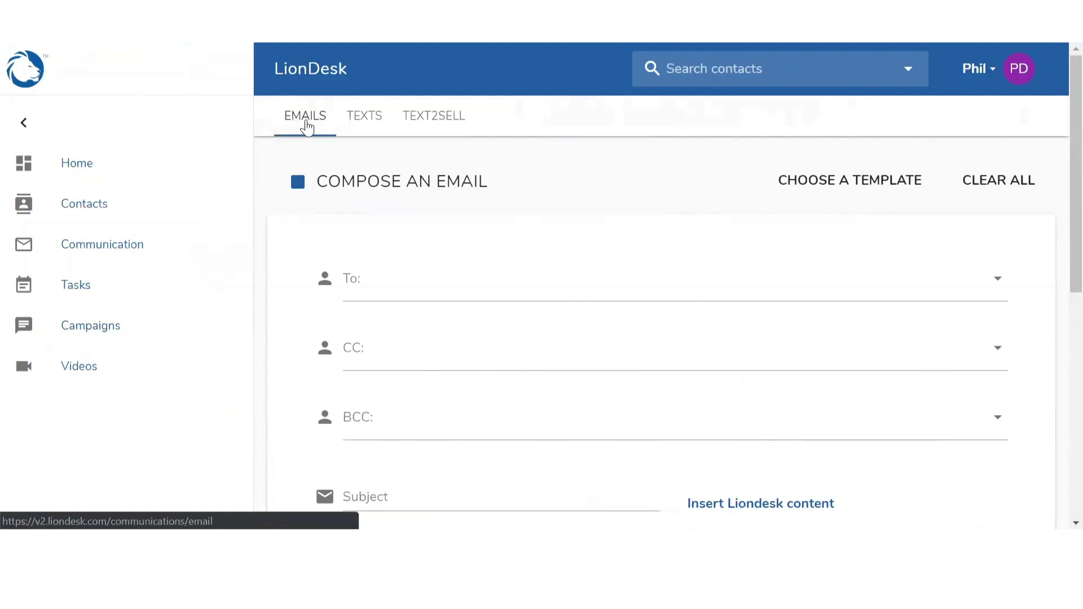
{"action": "left_click", "coordinate": [418, 131]}
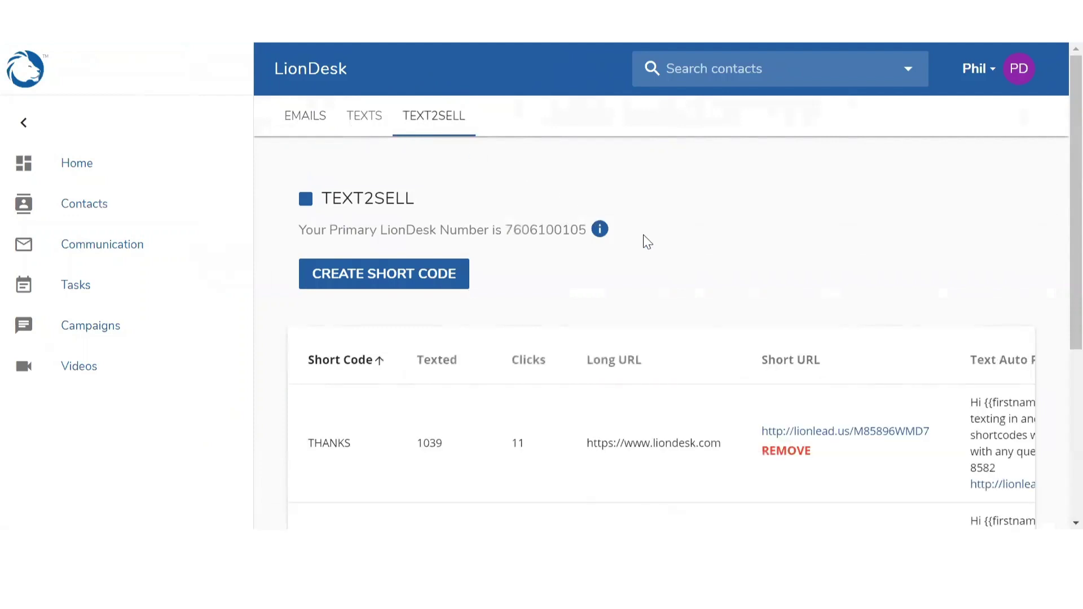
{"action": "scroll", "coordinate": [647, 241], "scroll_direction": "down", "scroll_amount": 3}
{"action": "scroll", "coordinate": [647, 242], "scroll_direction": "up", "scroll_amount": 3}
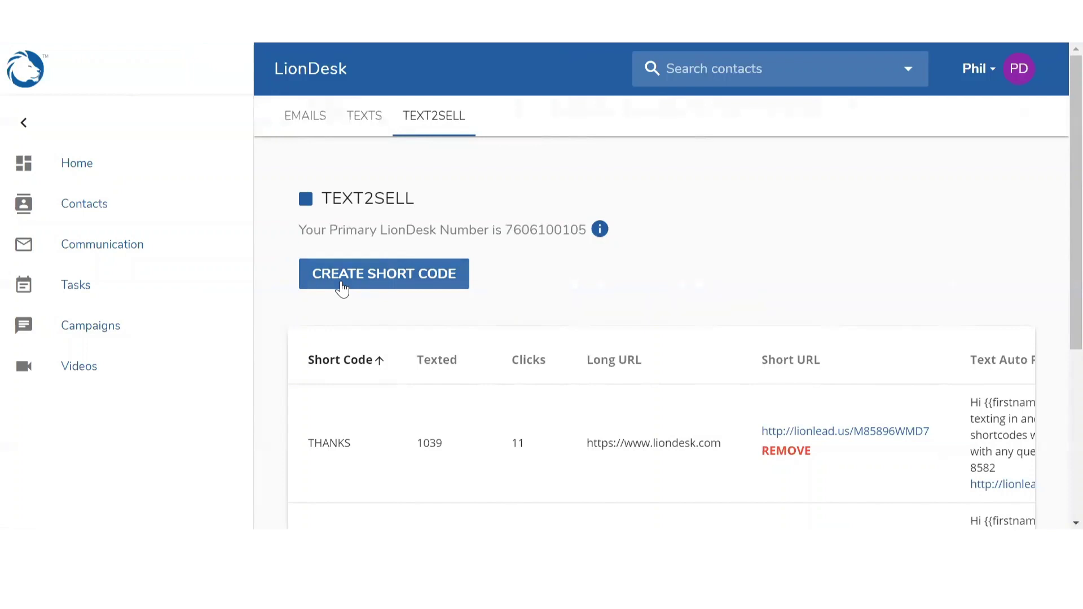
{"action": "left_click", "coordinate": [342, 288]}
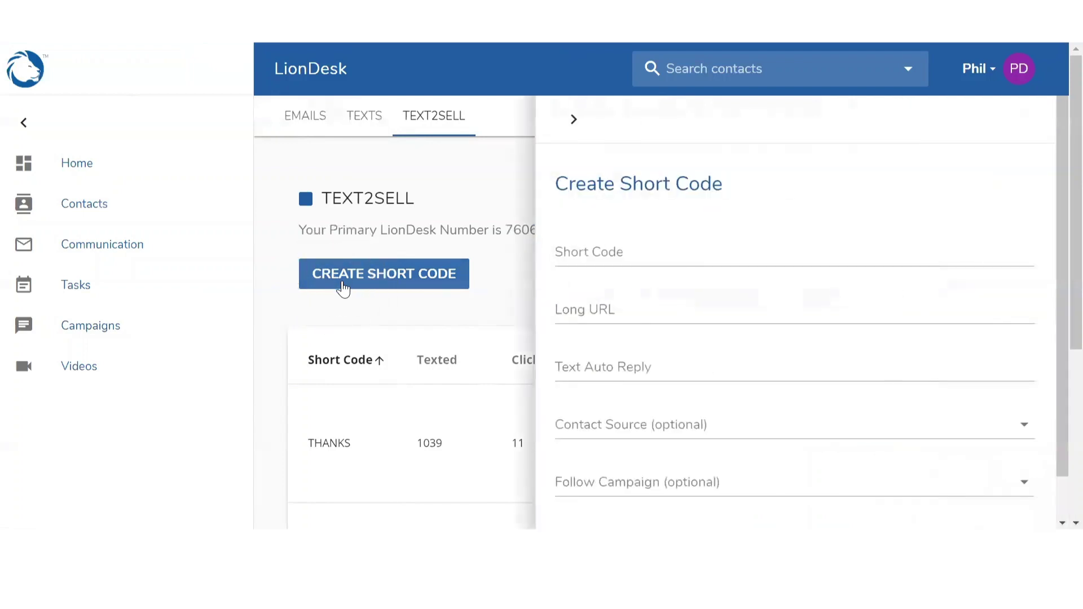
{"action": "left_click", "coordinate": [609, 258]}
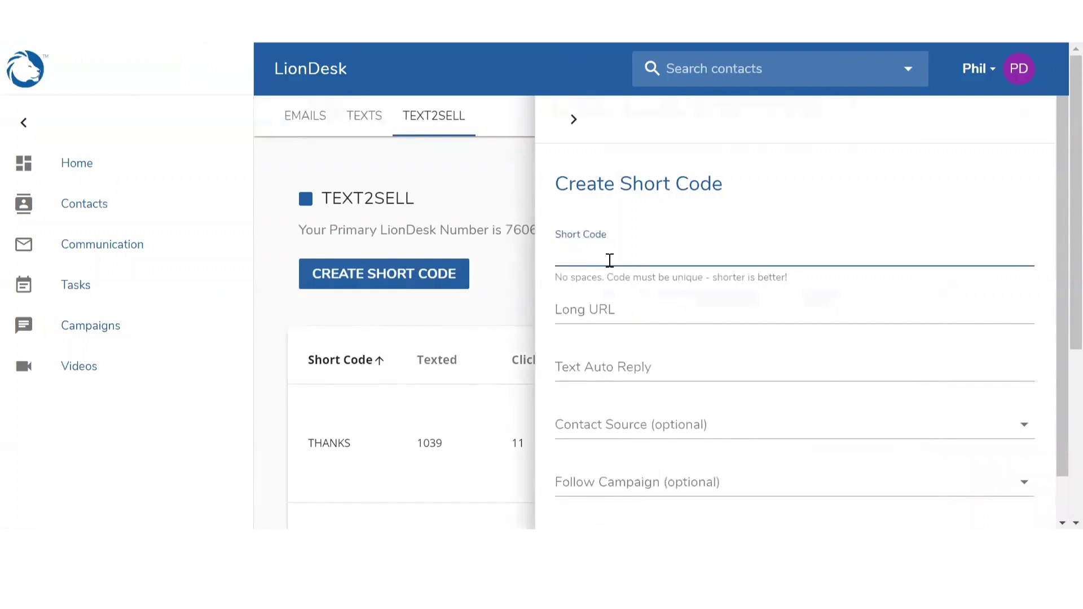
{"action": "type", "text": "OPENHOUSE"}
{"action": "left_click", "coordinate": [604, 308]}
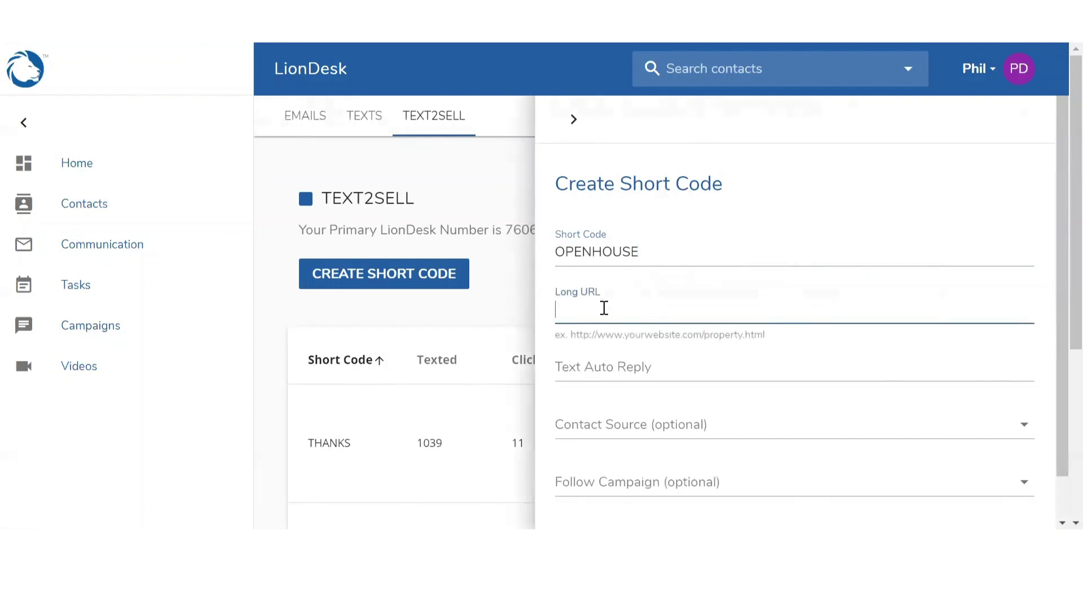
{"action": "type", "text": "www.yourwebsite"}
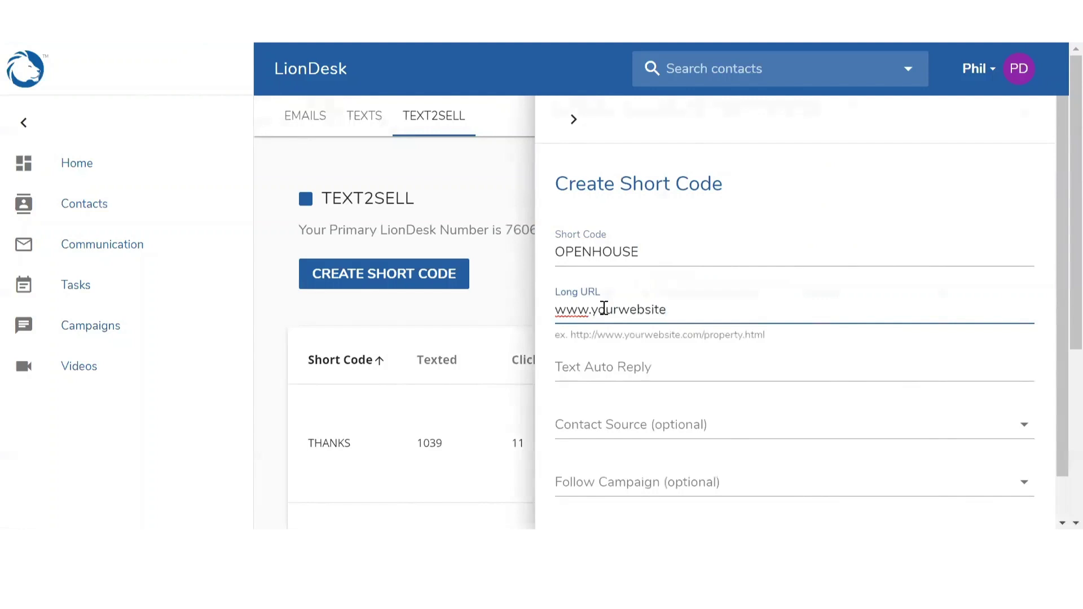
{"action": "type", "text": ".com"}
Set the auto reply to 'Thank you for attending the open house. I provided a link below for more information.'
{"action": "left_click", "coordinate": [610, 369]}
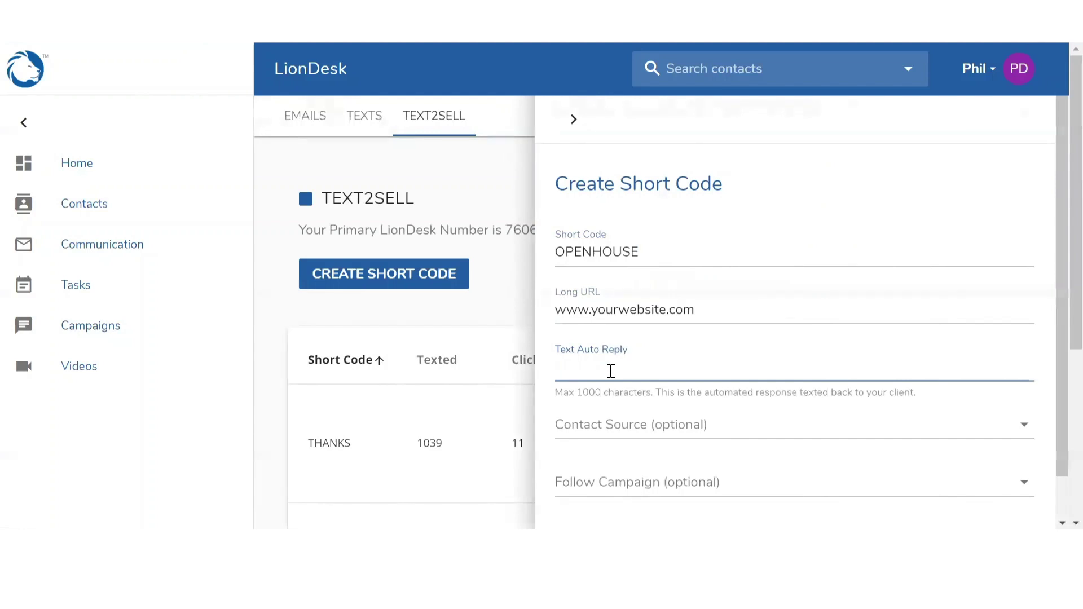
{"action": "type", "text": "Thnak"}
{"action": "key", "text": "BackSpace"}
{"action": "key", "text": "BackSpace"}
{"action": "key", "text": "BackSpace"}
{"action": "key", "text": "BackSpace"}
{"action": "type", "text": "ank you for attending the "}
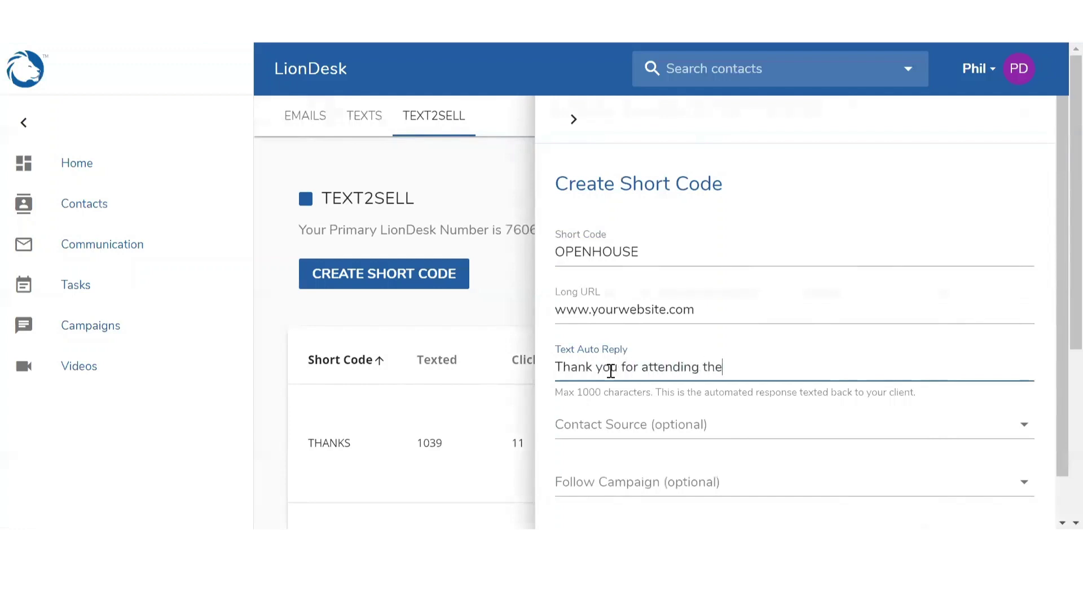
{"action": "type", "text": "open house. I provided "}
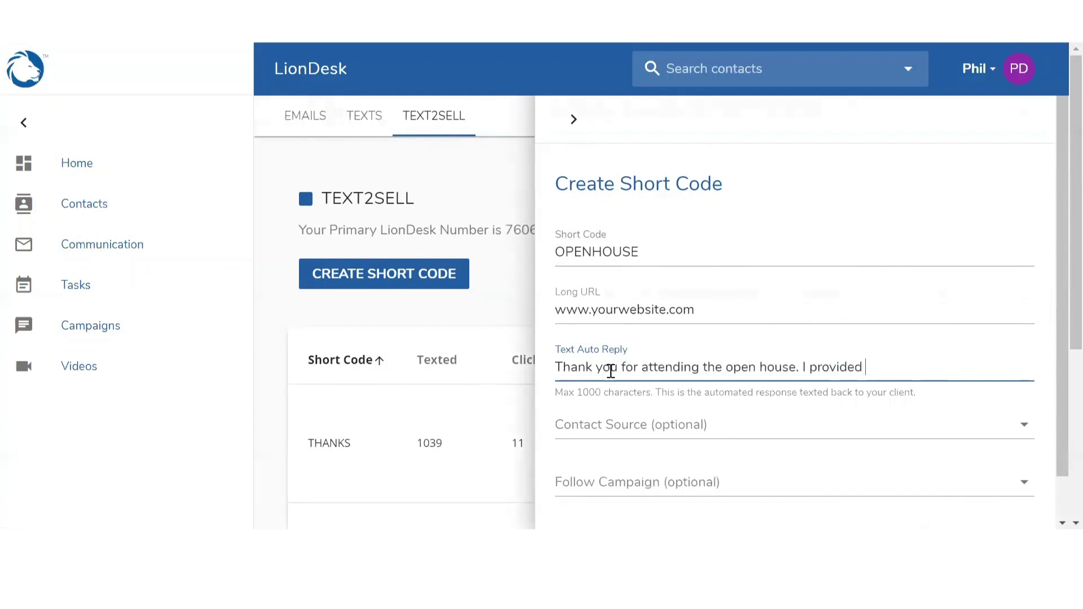
{"action": "type", "text": "a link below for more info"}
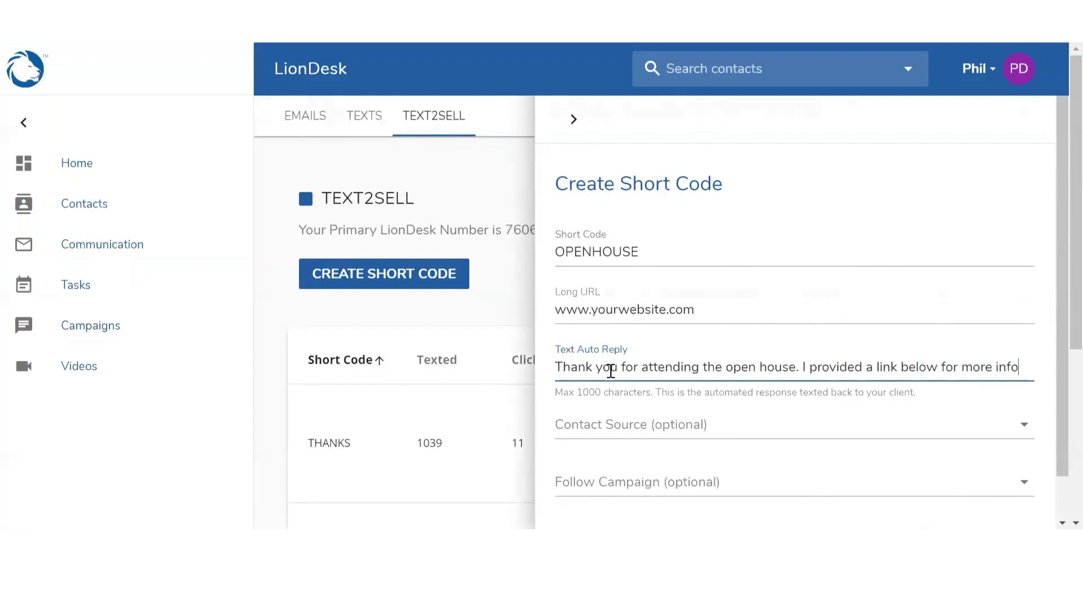
{"action": "type", "text": "rmation."}
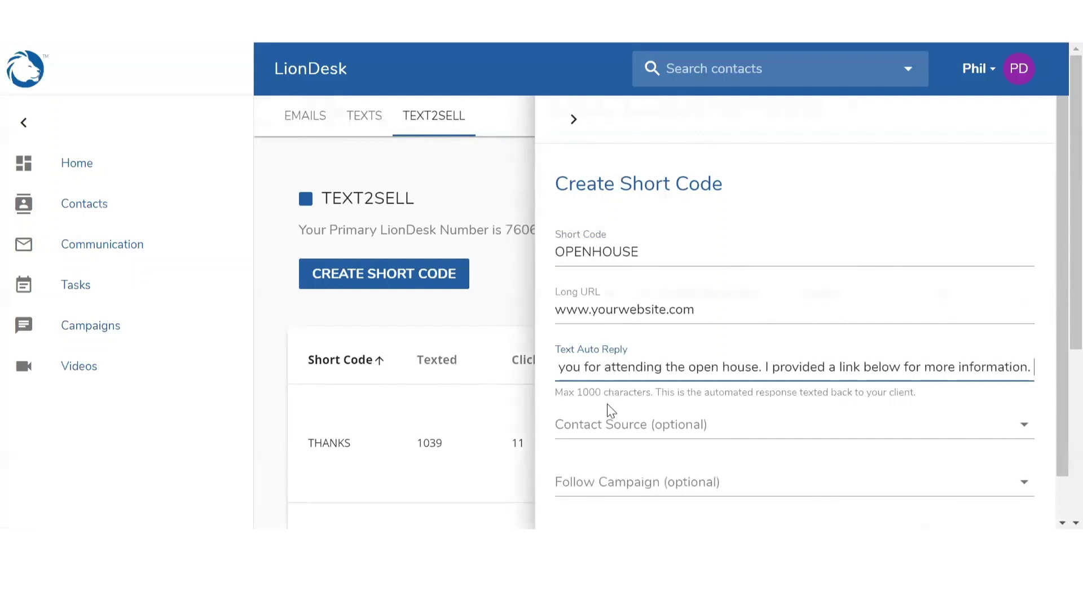
{"action": "left_click", "coordinate": [602, 431]}
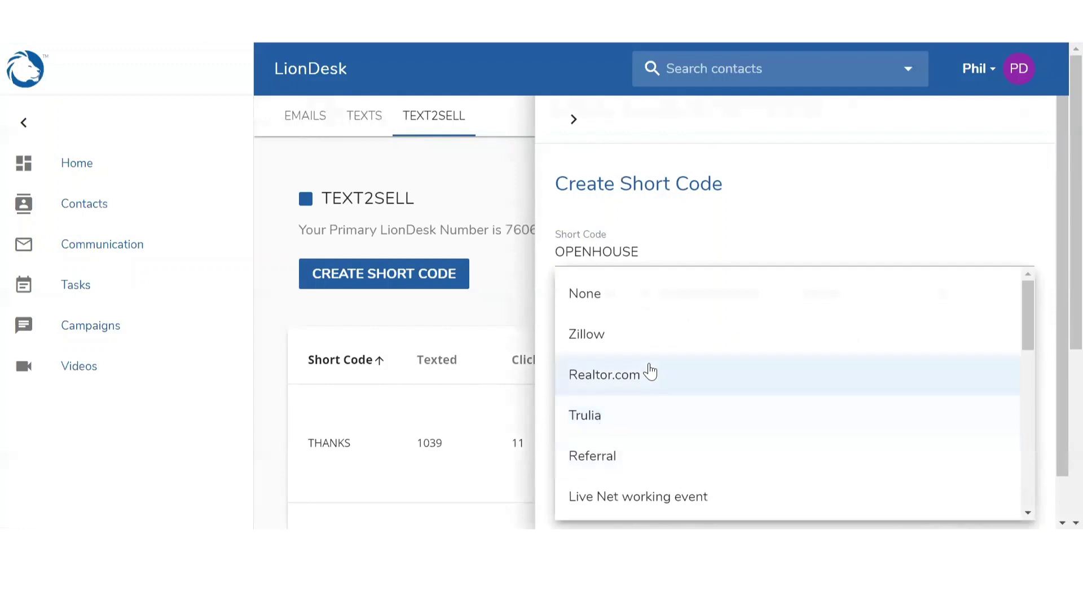
{"action": "scroll", "coordinate": [648, 361], "scroll_direction": "down", "scroll_amount": 4}
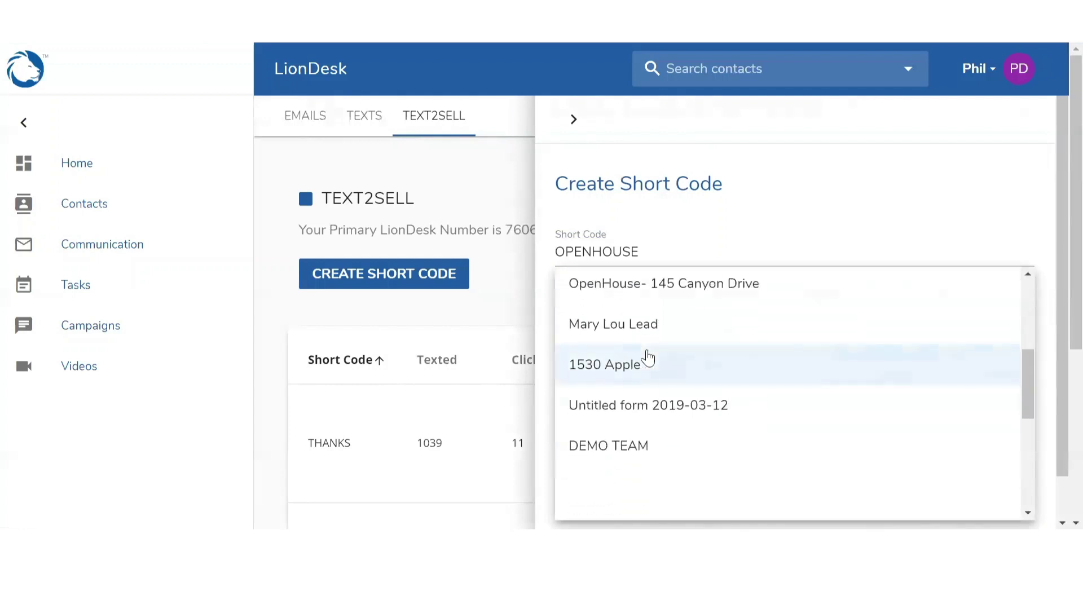
{"action": "left_click", "coordinate": [637, 295]}
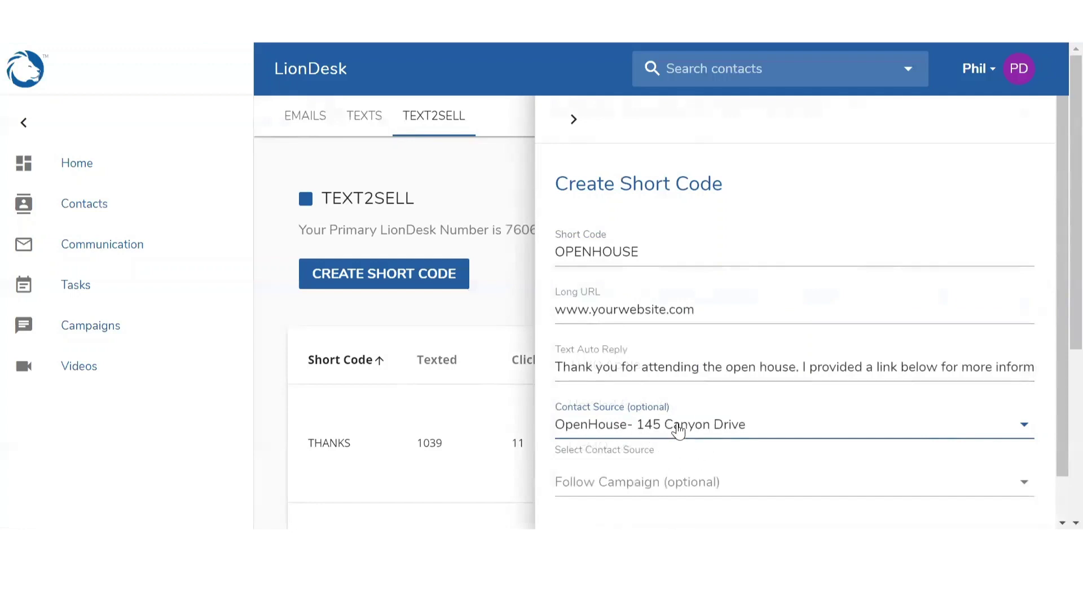
Make the short code follow the Open House campaign and save it
{"action": "scroll", "coordinate": [679, 432], "scroll_direction": "down", "scroll_amount": 1}
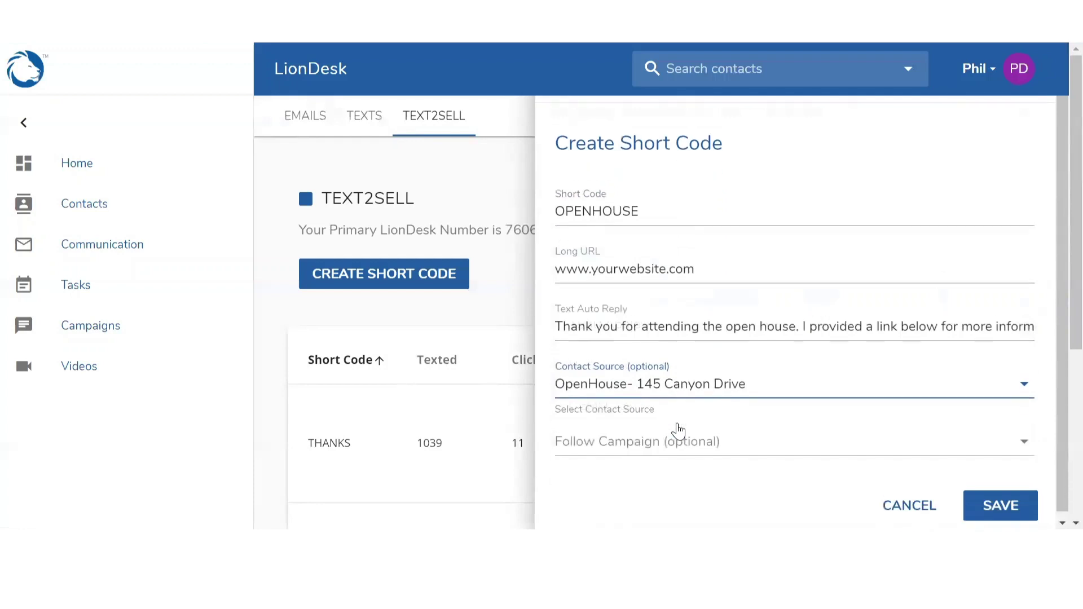
{"action": "left_click", "coordinate": [627, 445]}
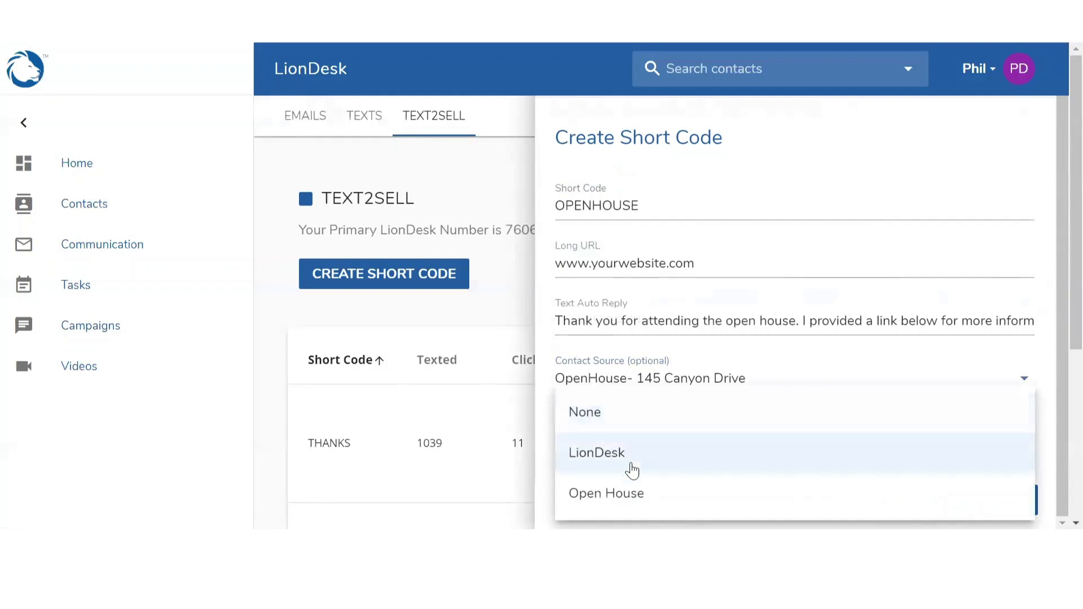
{"action": "left_click", "coordinate": [632, 498]}
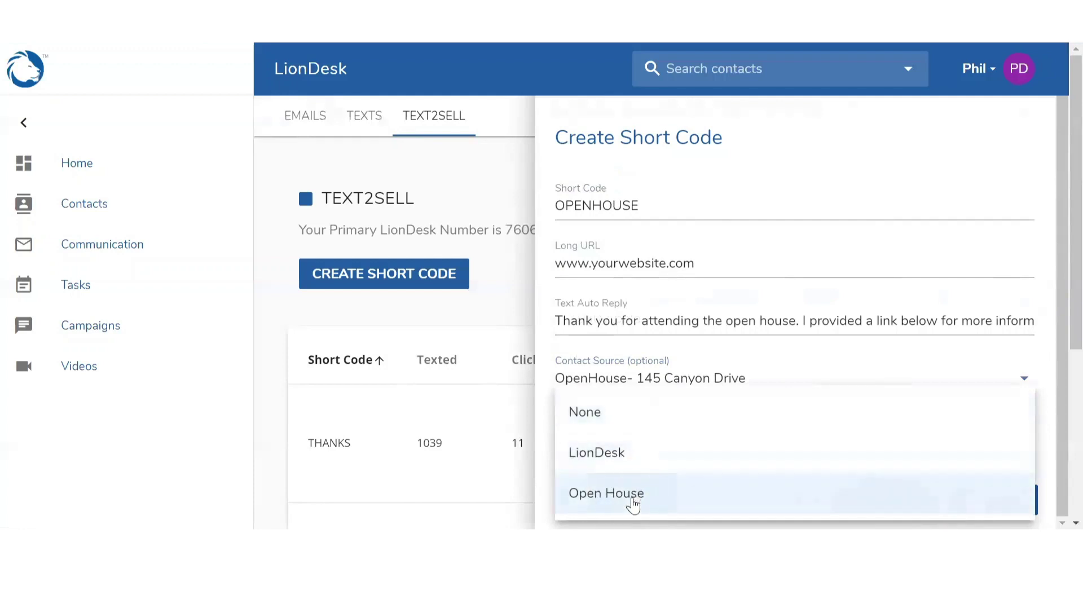
{"action": "left_click", "coordinate": [633, 498]}
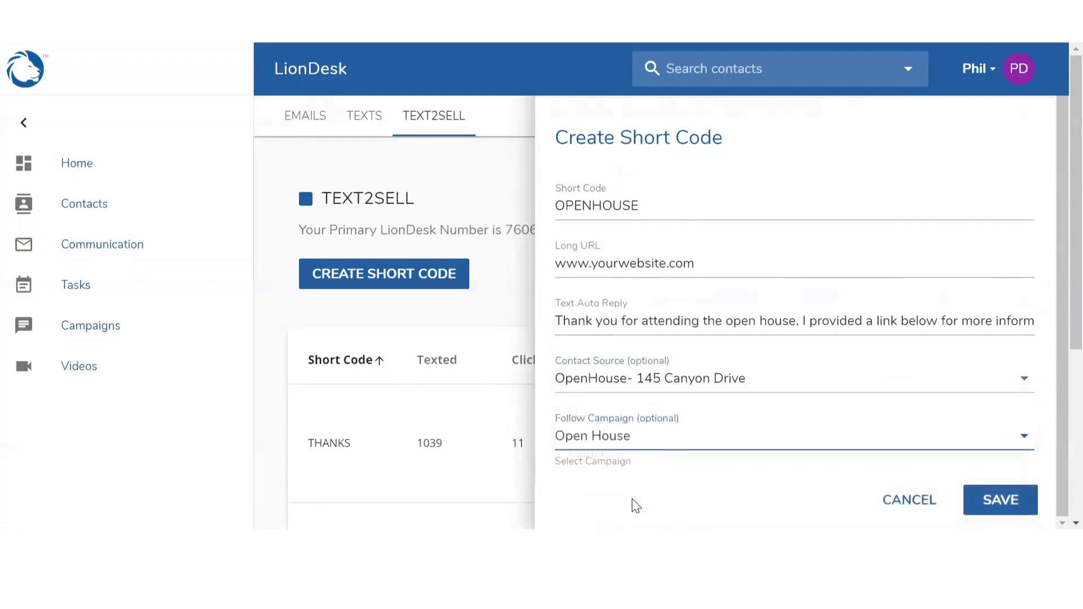
{"action": "left_click", "coordinate": [985, 500]}
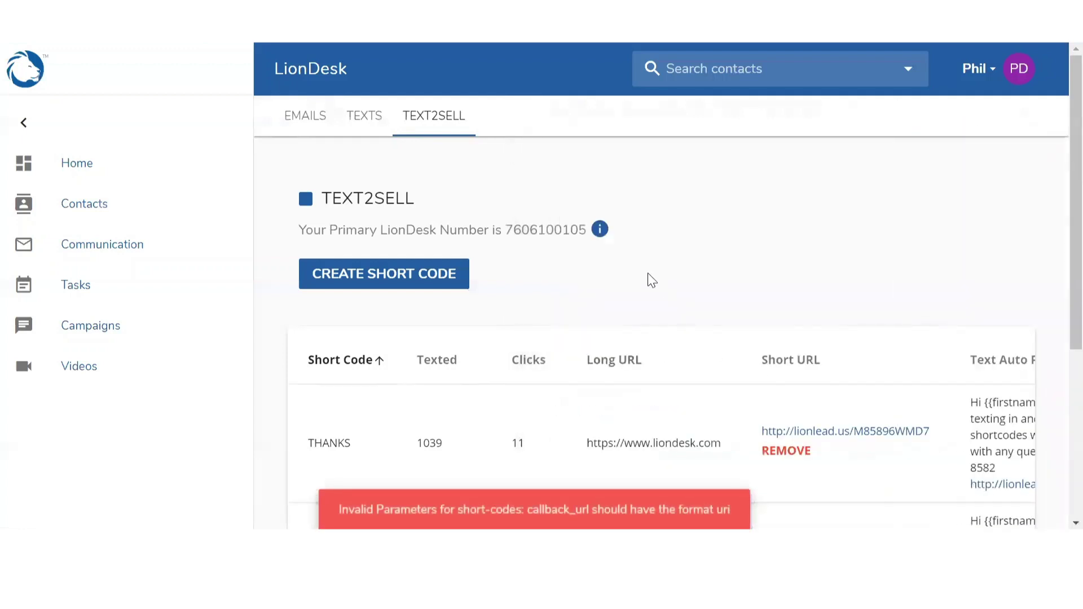
Dismiss the callback_url format error and return to the Home dashboard
{"action": "scroll", "coordinate": [649, 280], "scroll_direction": "down", "scroll_amount": 5}
{"action": "left_click", "coordinate": [596, 502]}
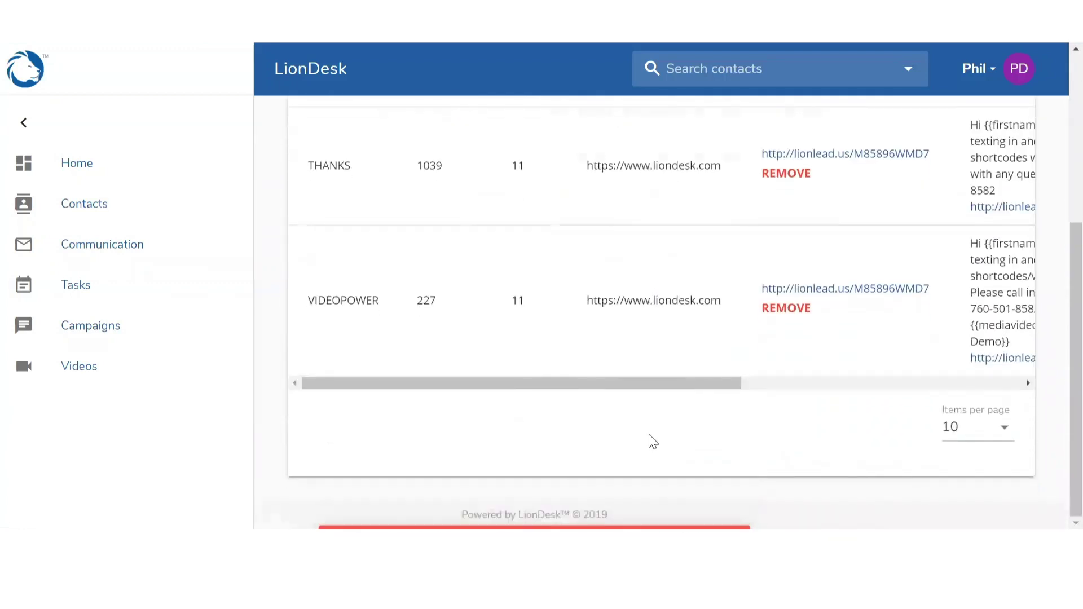
{"action": "scroll", "coordinate": [650, 441], "scroll_direction": "up", "scroll_amount": 2}
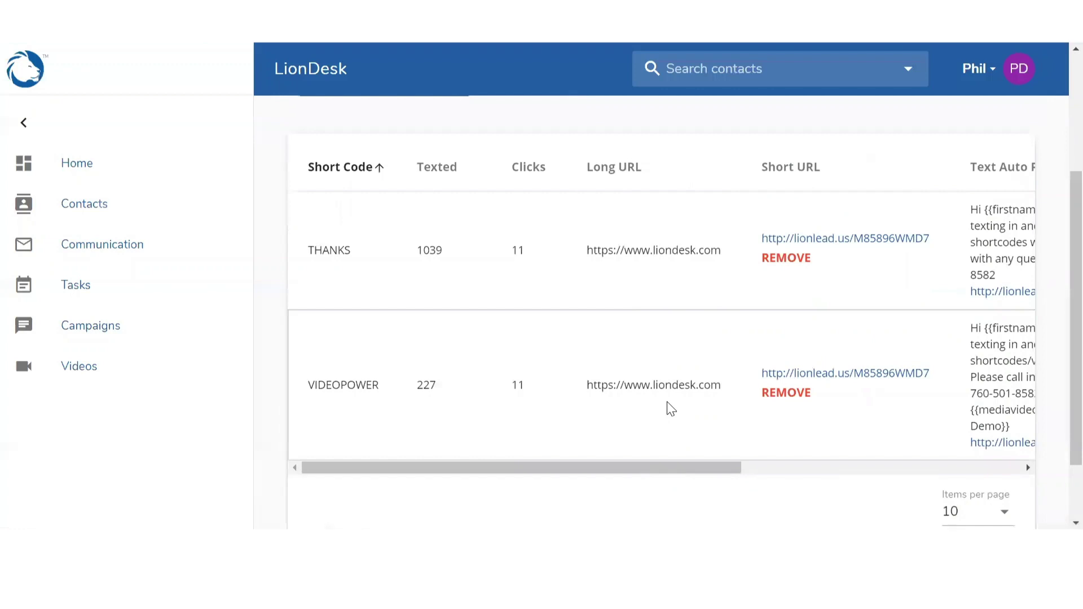
{"action": "scroll", "coordinate": [668, 406], "scroll_direction": "down", "scroll_amount": 2}
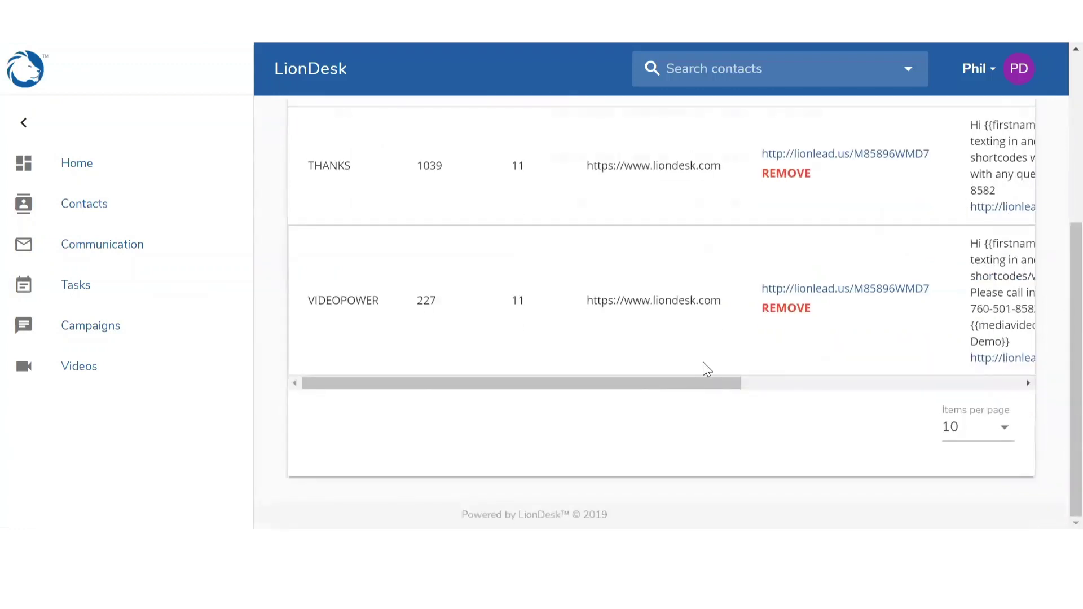
{"action": "scroll", "coordinate": [707, 370], "scroll_direction": "up", "scroll_amount": 2}
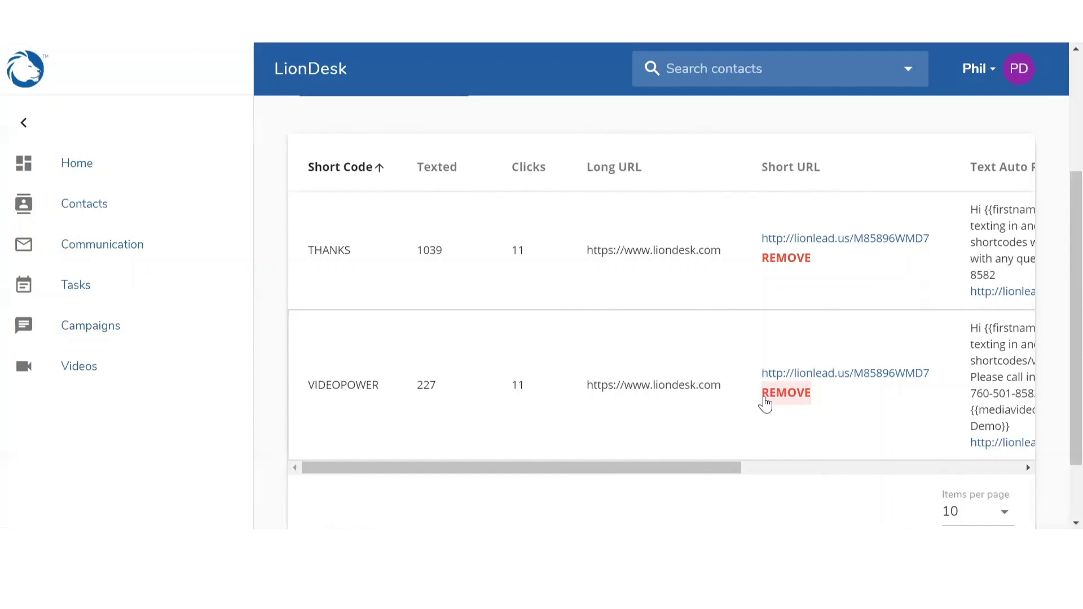
{"action": "scroll", "coordinate": [765, 402], "scroll_direction": "up", "scroll_amount": 3}
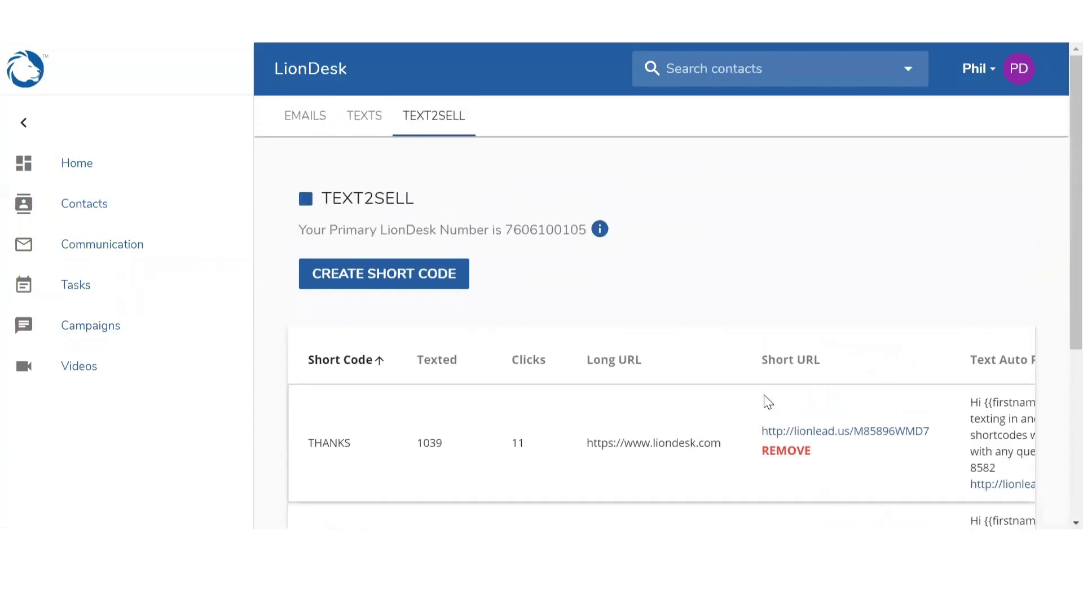
{"action": "left_click", "coordinate": [78, 164]}
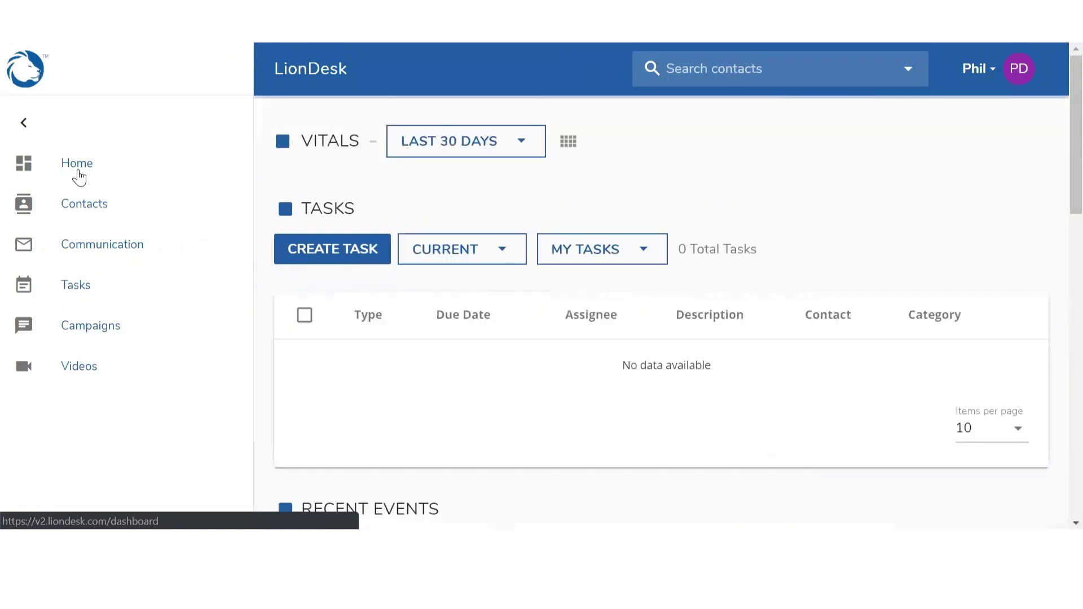